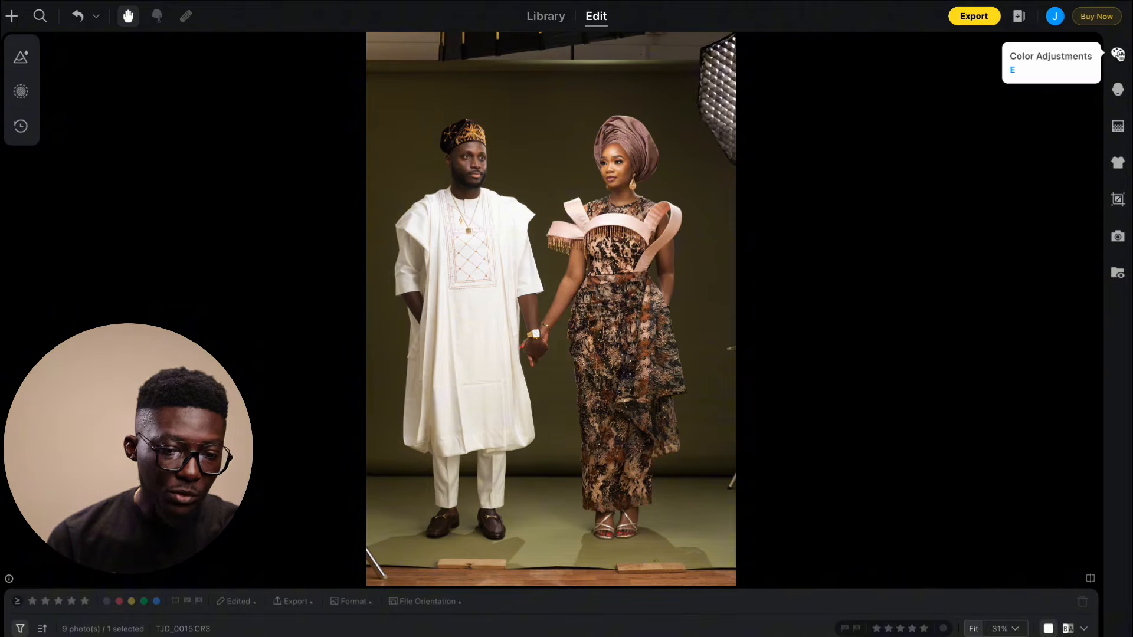
- Examine the available settings for color, portrait retouching, background, clothes, cropping, tethered shooting, and automatic import and export
click(1118, 54)
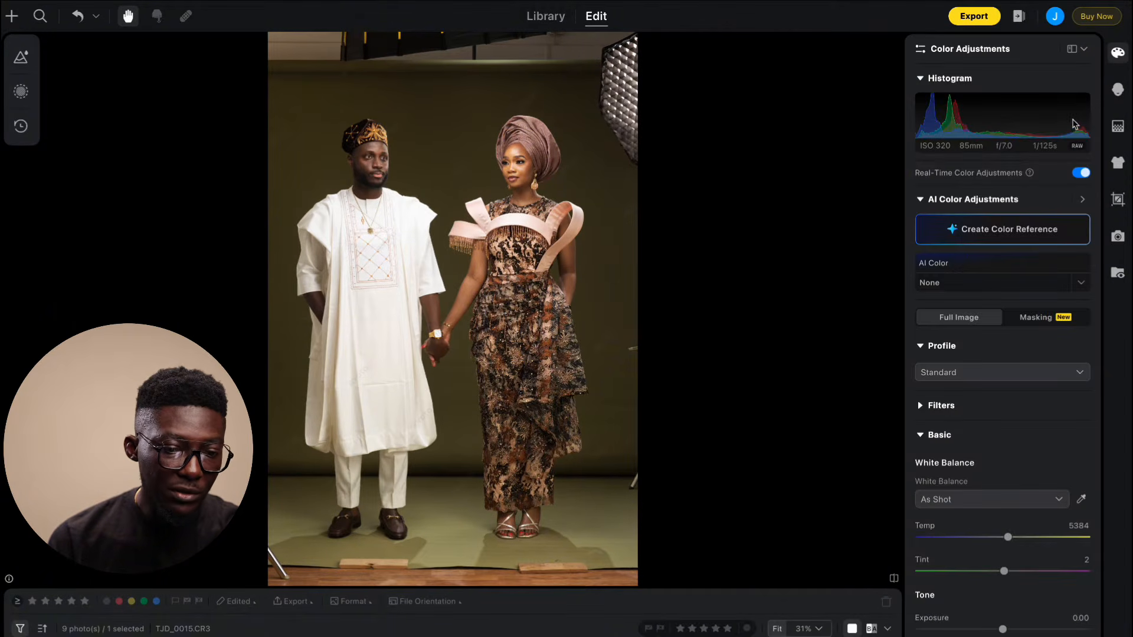
click(1119, 92)
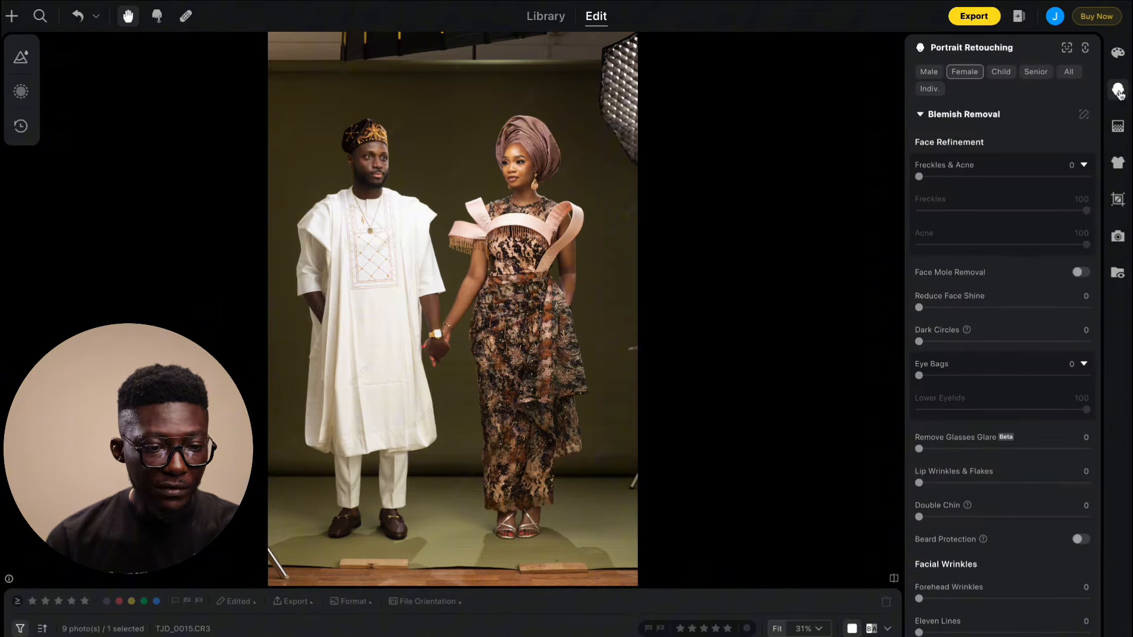
click(1118, 128)
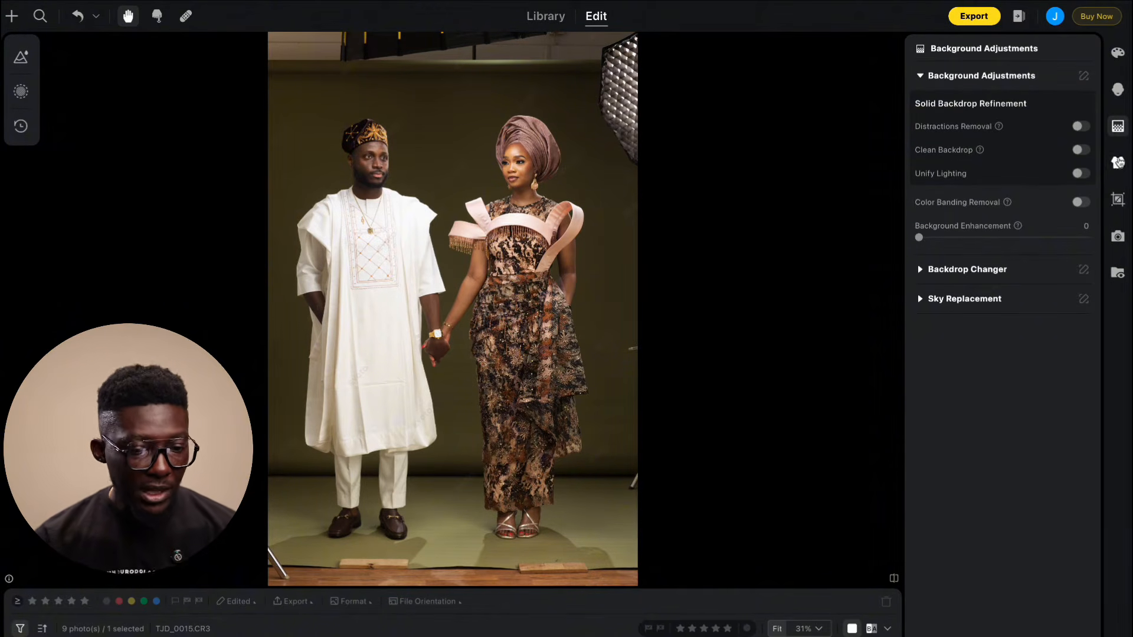
click(1119, 165)
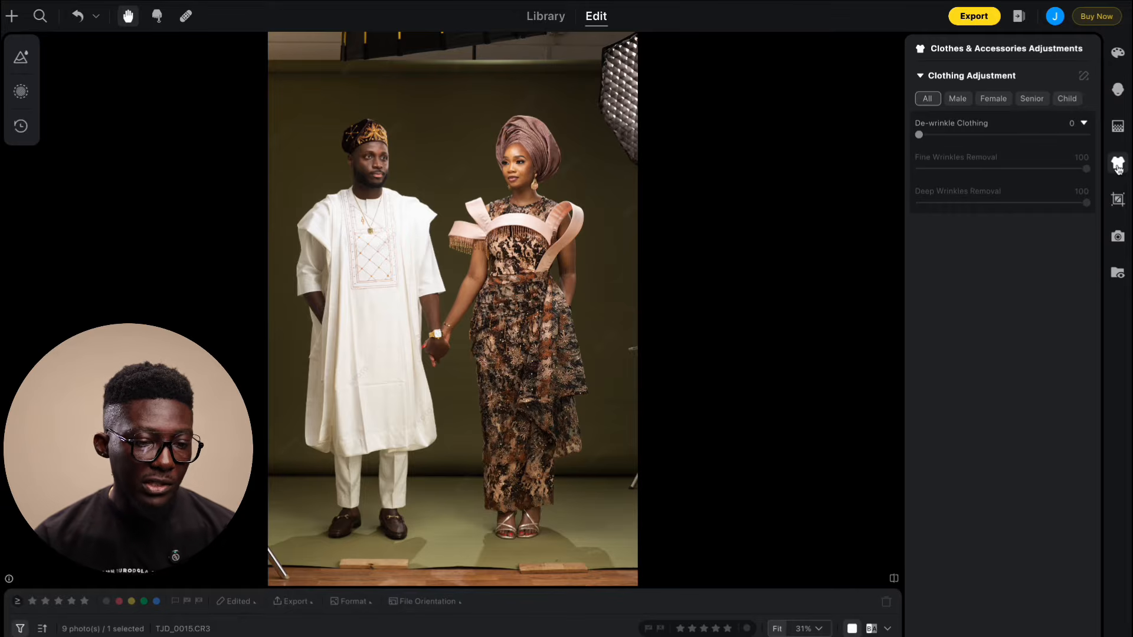
click(1119, 200)
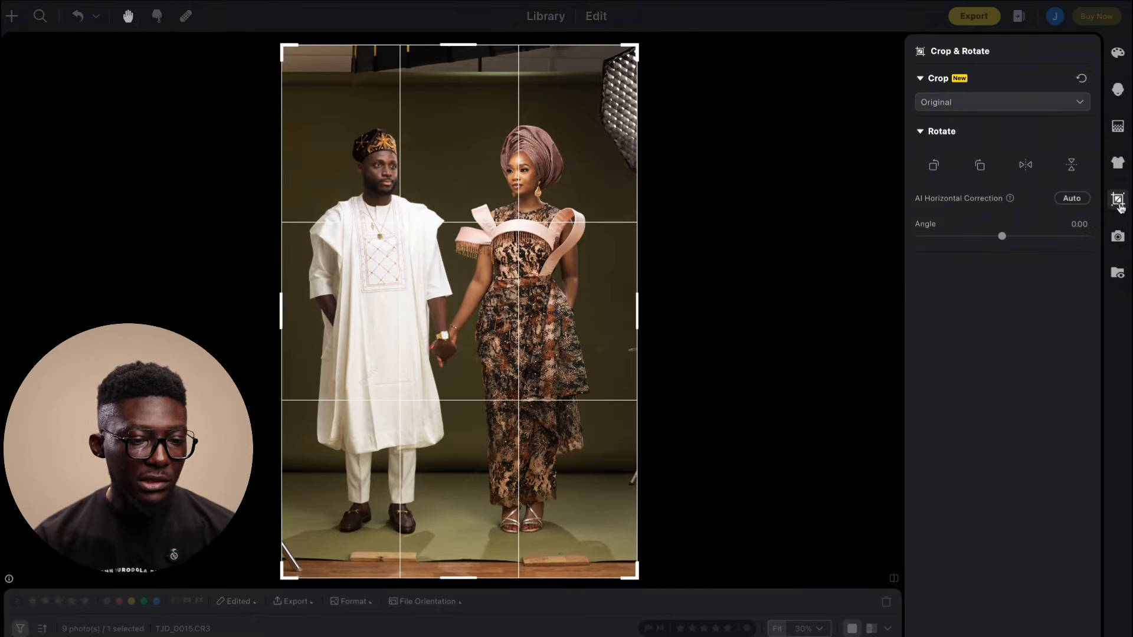
click(1117, 237)
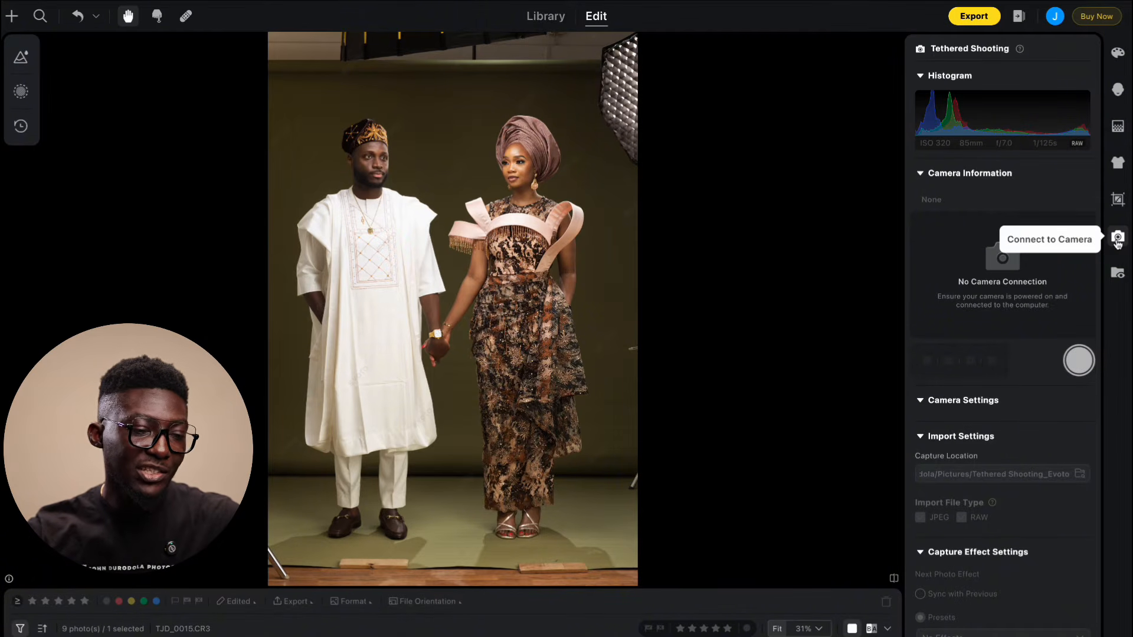
click(1117, 275)
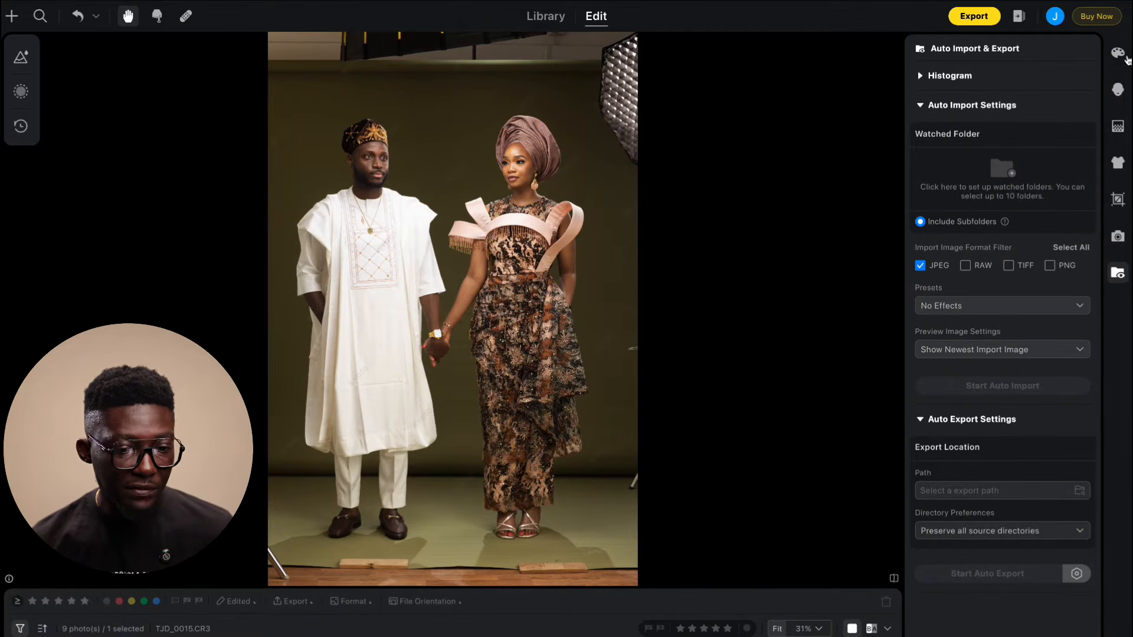
- Turn on Distractions Removal for the backdrop with its mode set to Distractions, and enable Clean Backdrop
click(1117, 128)
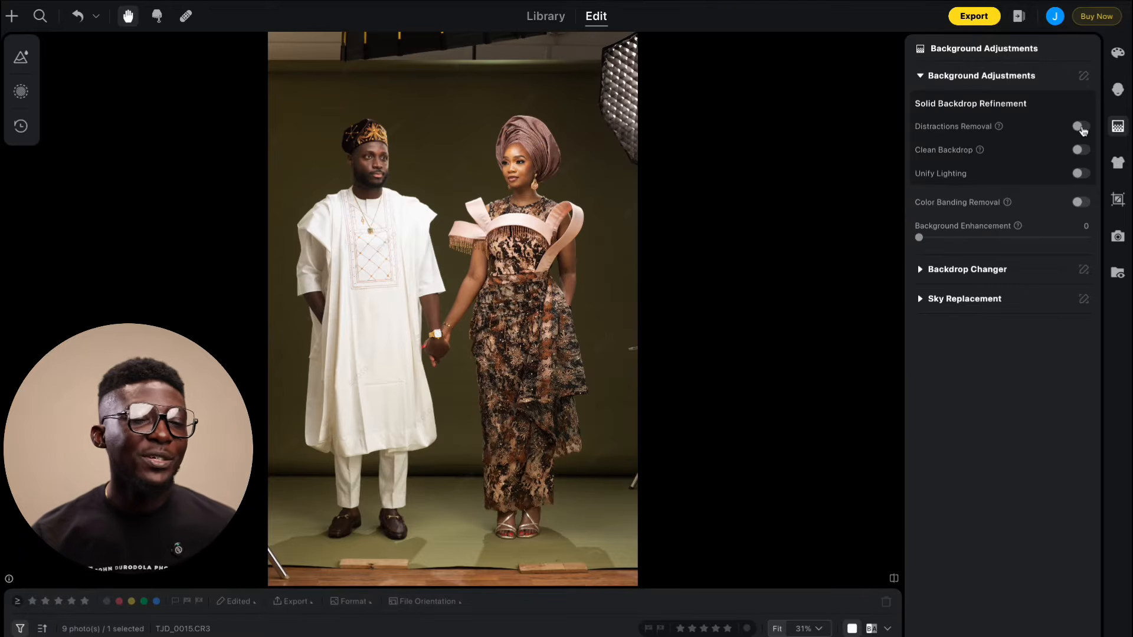
click(1080, 127)
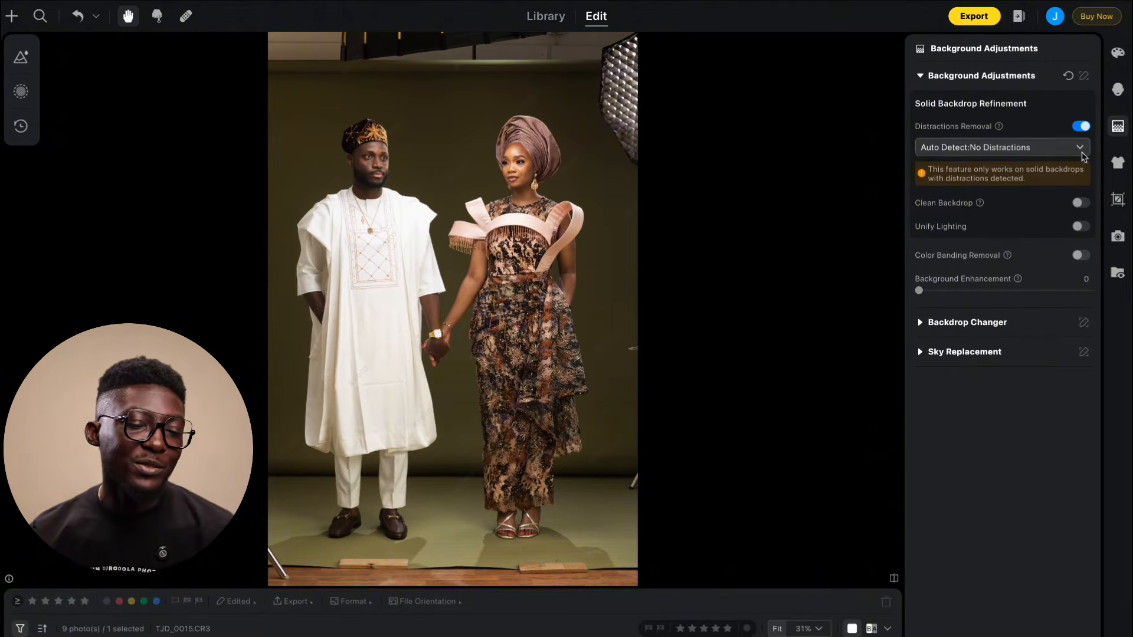
click(1062, 148)
click(1012, 189)
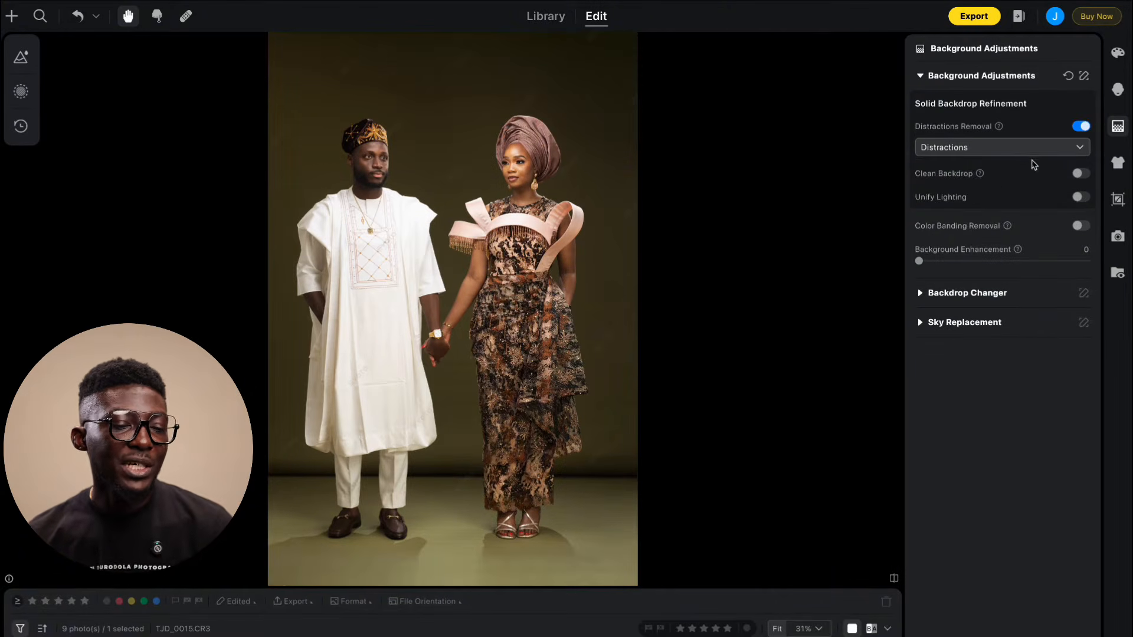
click(1081, 174)
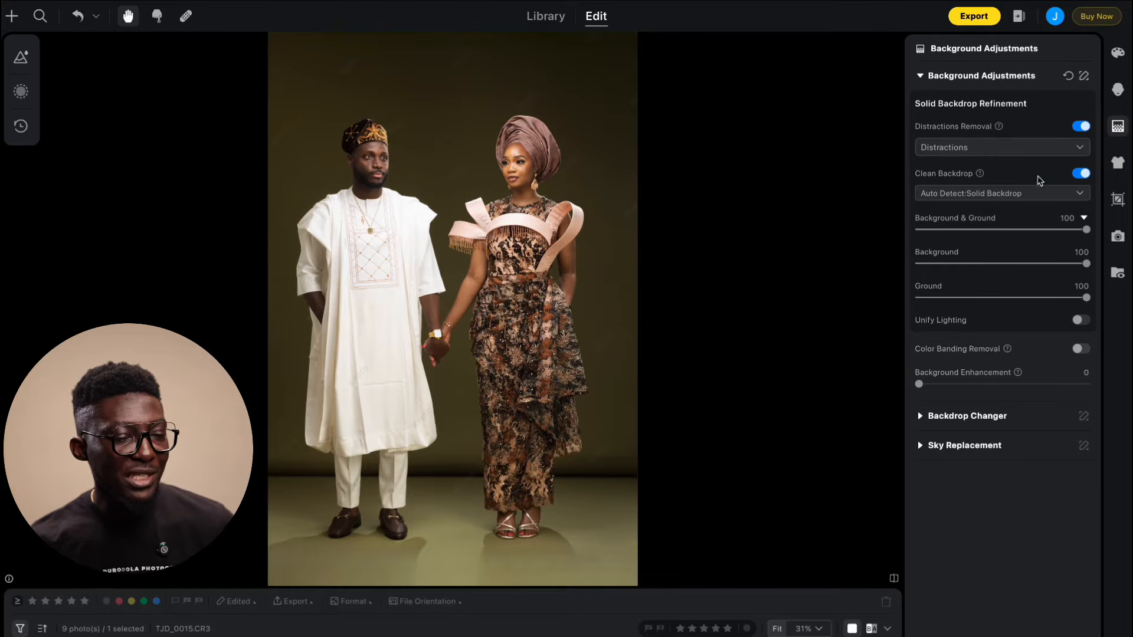
- Try Unify Lighting on the backdrop and switch it off again
click(1081, 320)
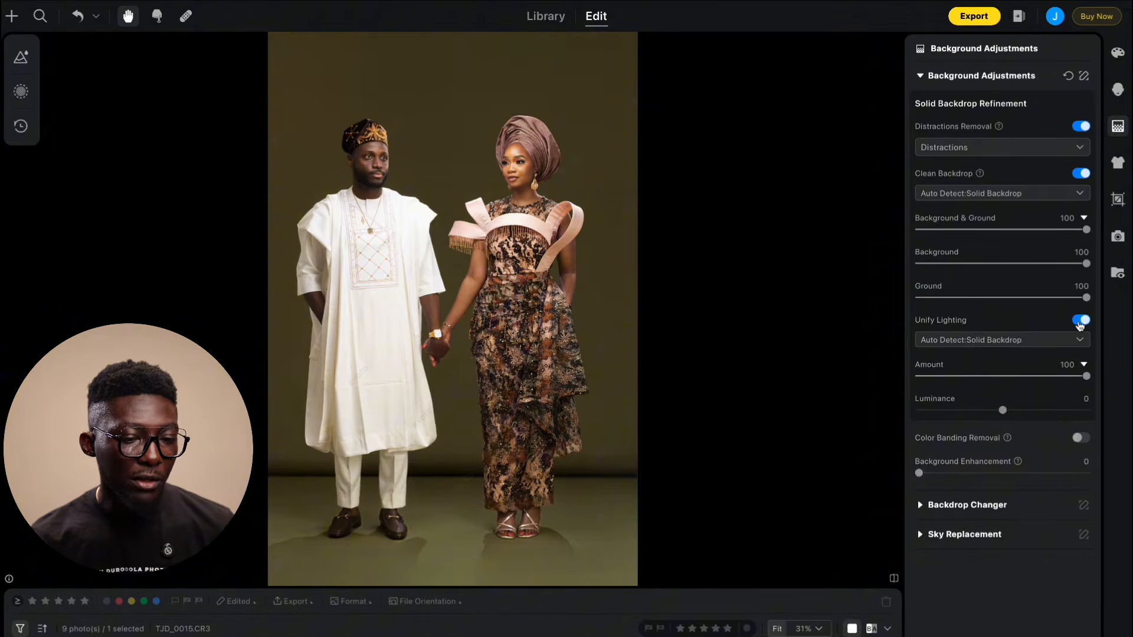
click(1081, 321)
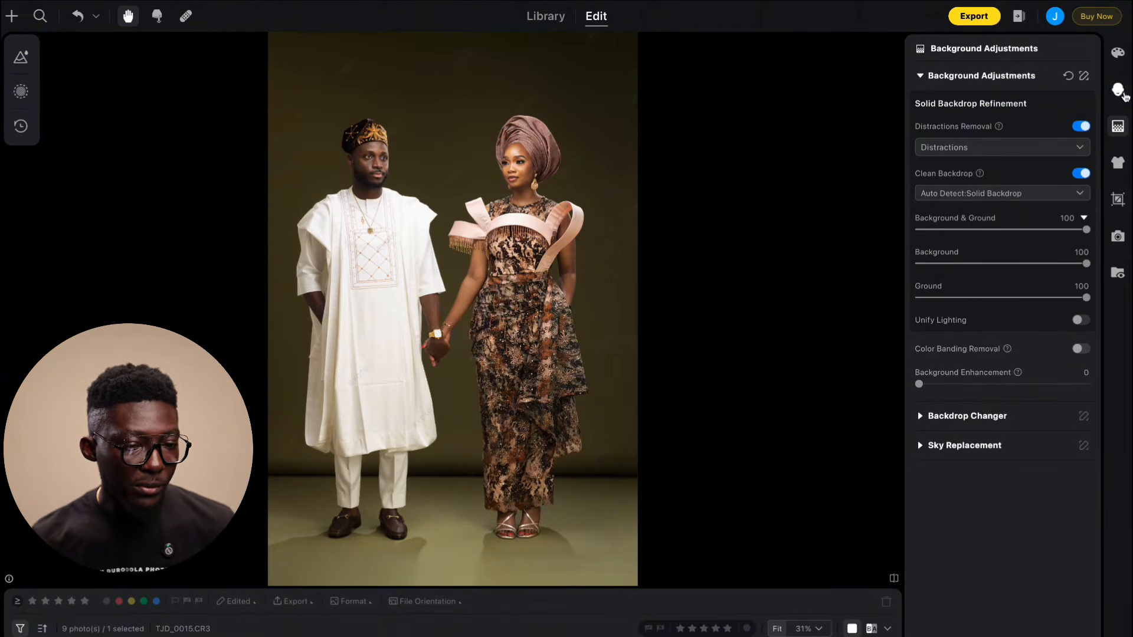
- Set Freckles & Acne removal to 88 for the woman in the portrait retouching settings
click(1118, 92)
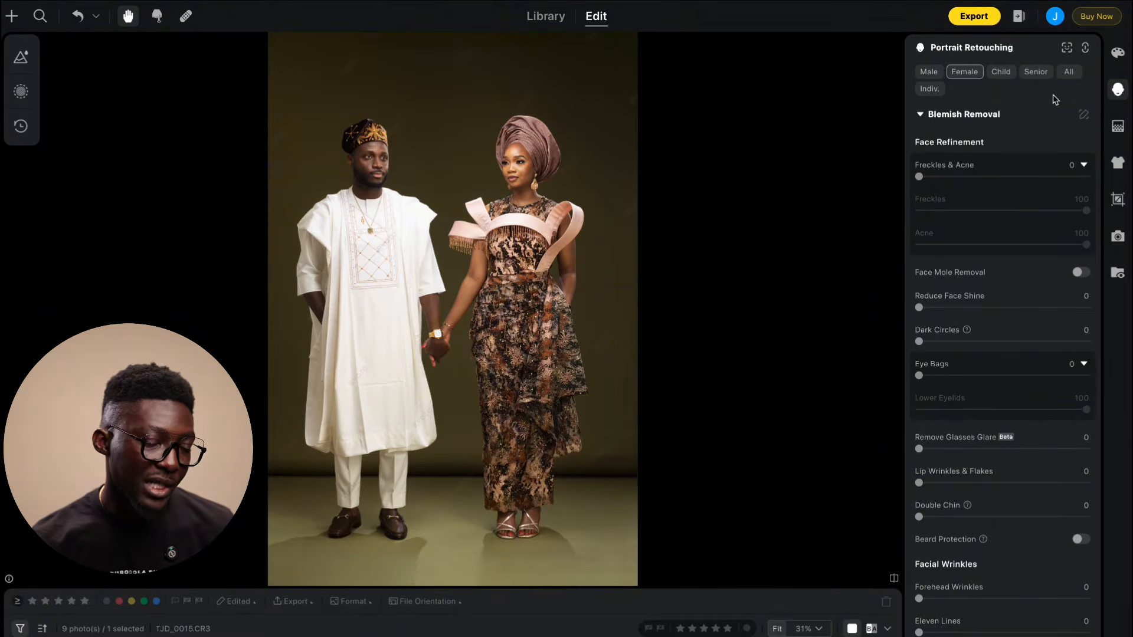
scroll(490, 144, up, 3)
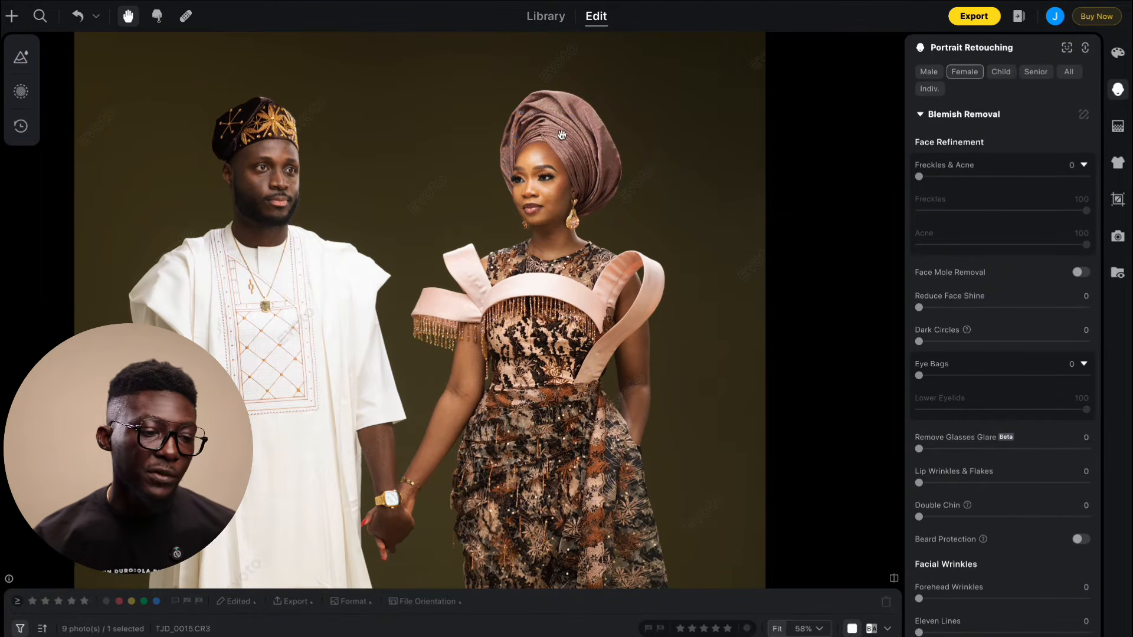
scroll(544, 132, up, 4)
drag(498, 183, 602, 198)
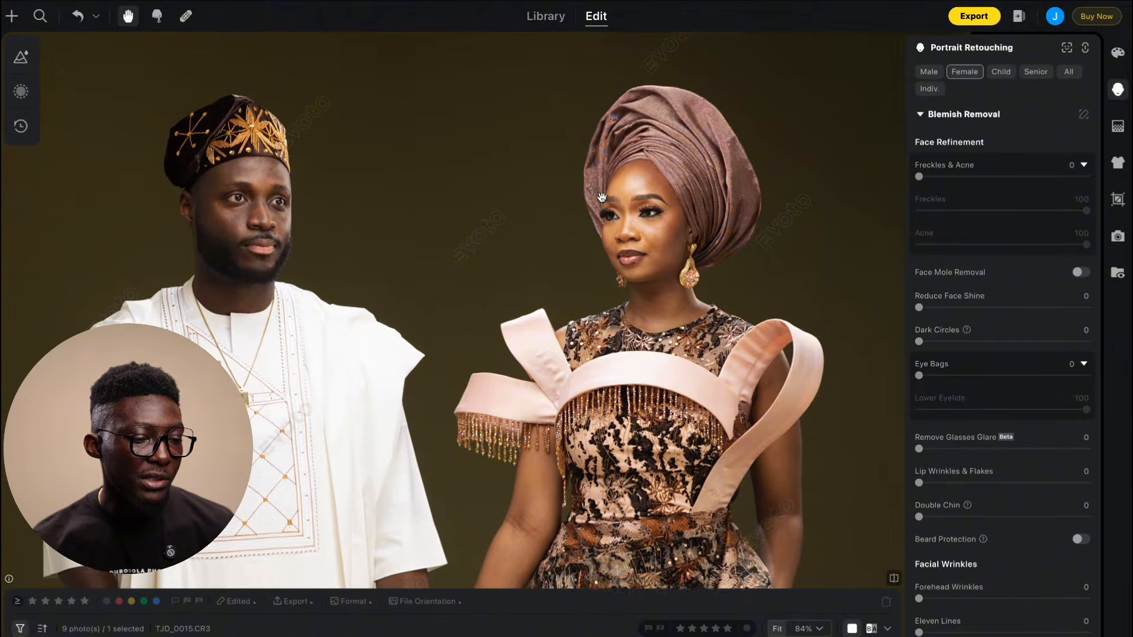
scroll(658, 217, up, 10)
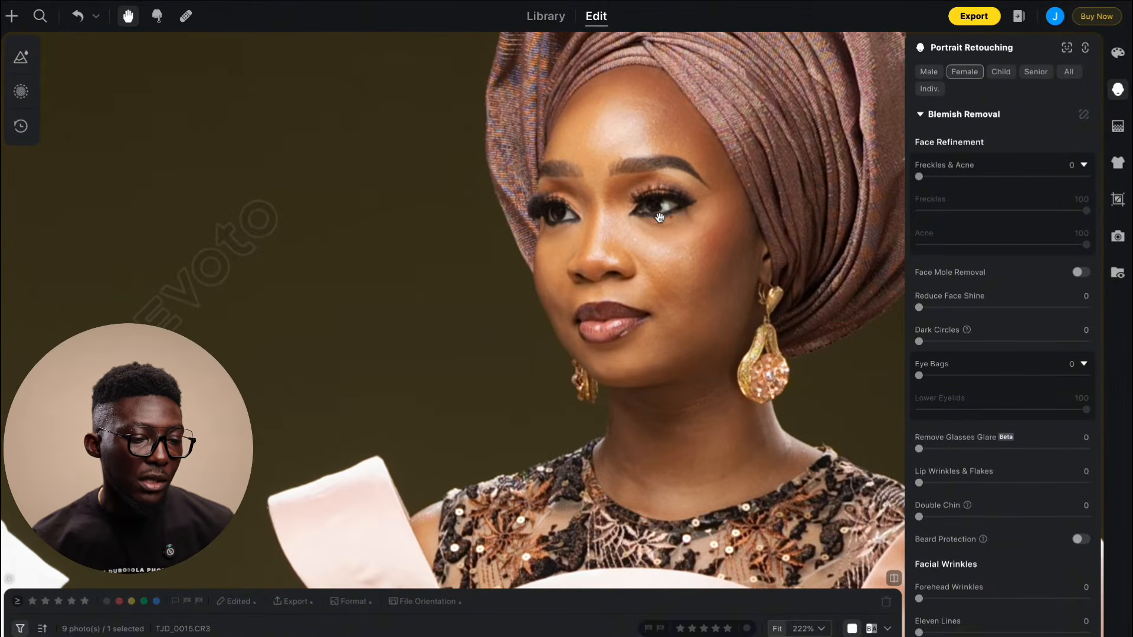
drag(733, 182, 653, 228)
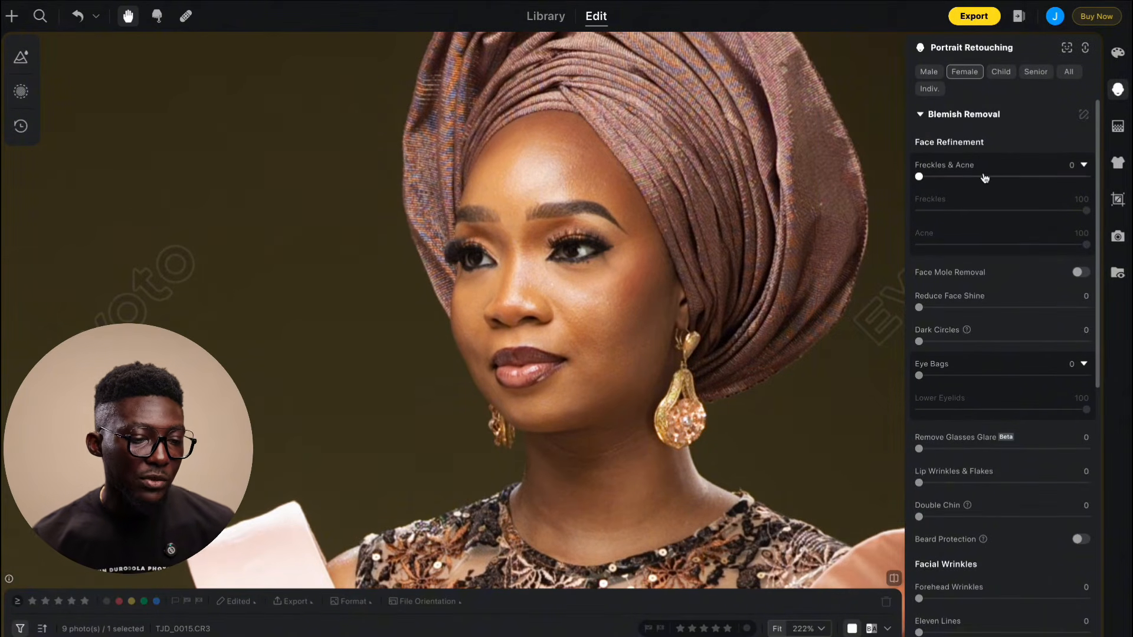
drag(1003, 177, 1066, 182)
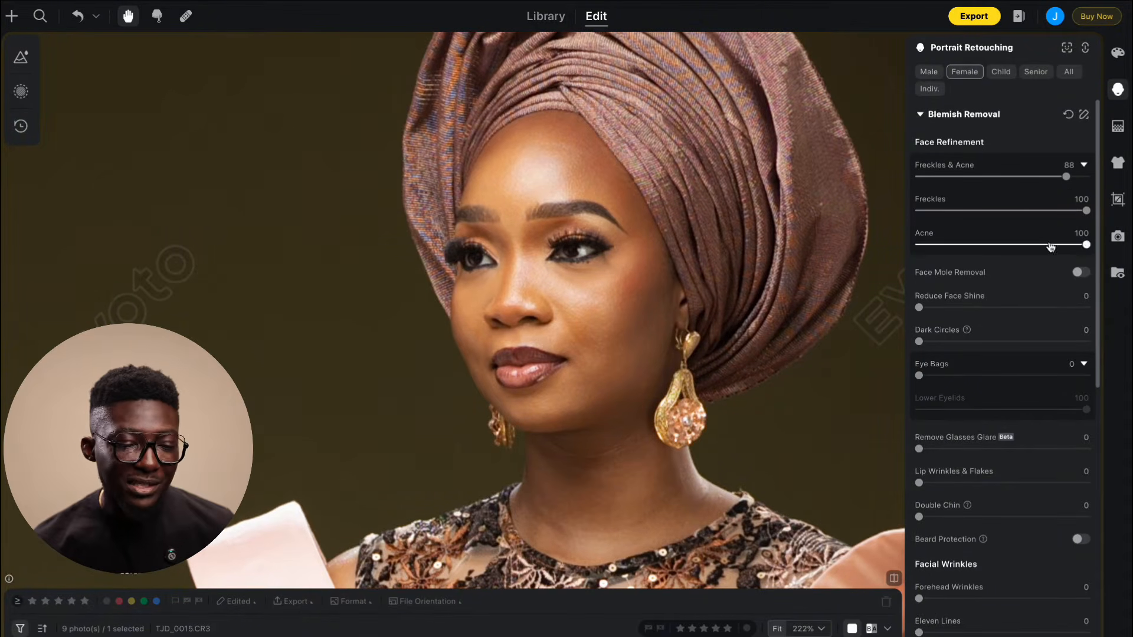
- Set the woman's Neck Wrinkles removal under Body Refinement to 85
scroll(1020, 329, down, 1)
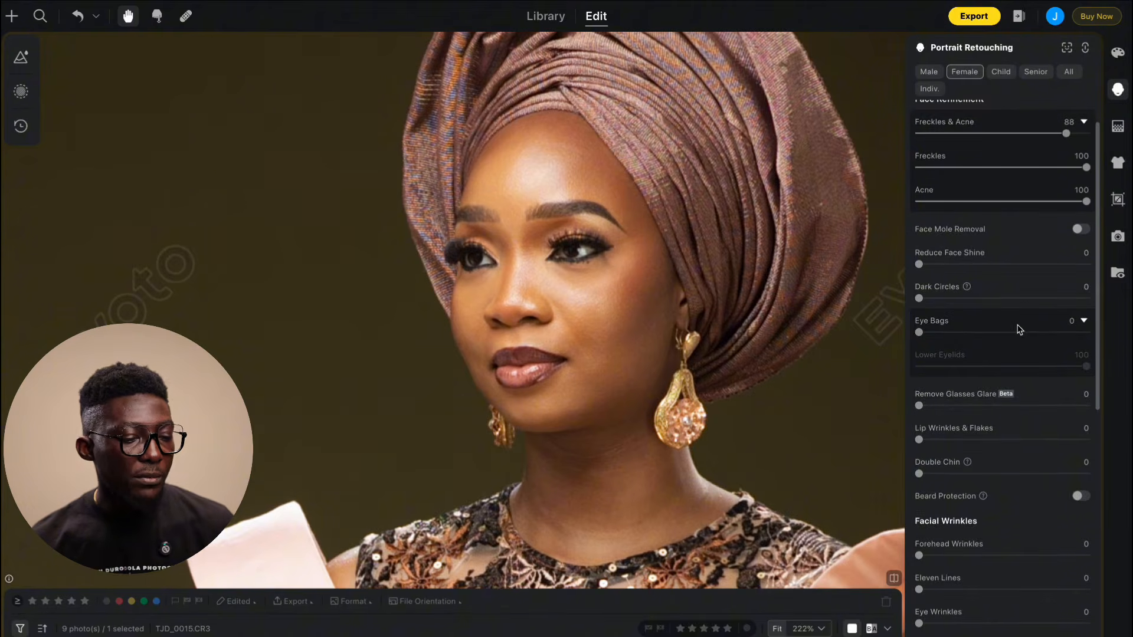
scroll(1020, 329, down, 6)
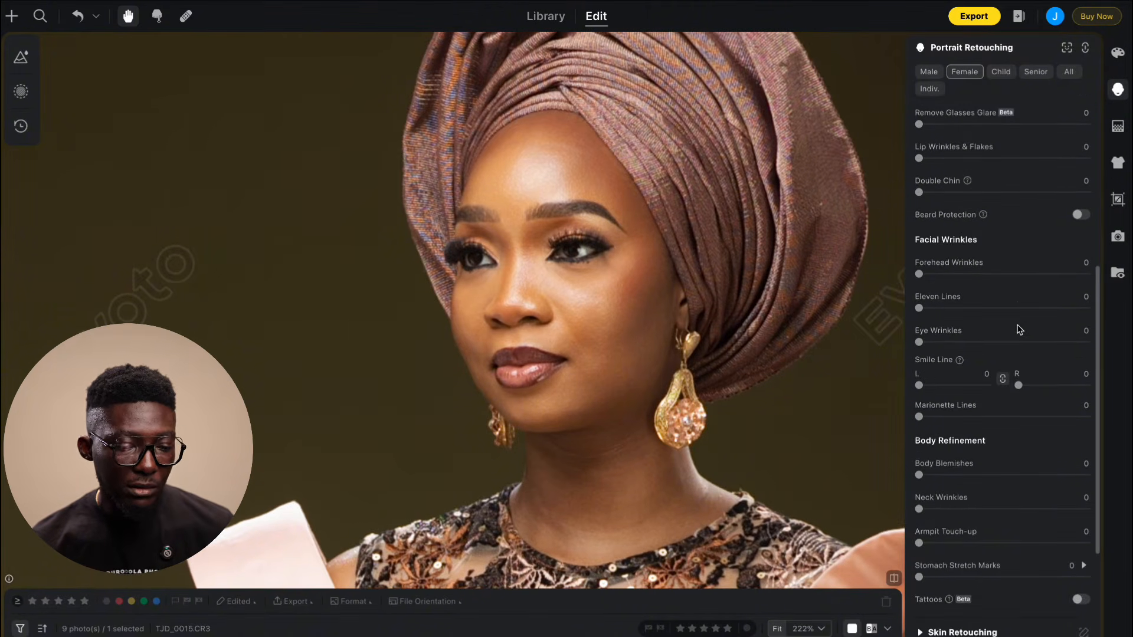
scroll(1019, 329, up, 7)
scroll(1020, 329, down, 1)
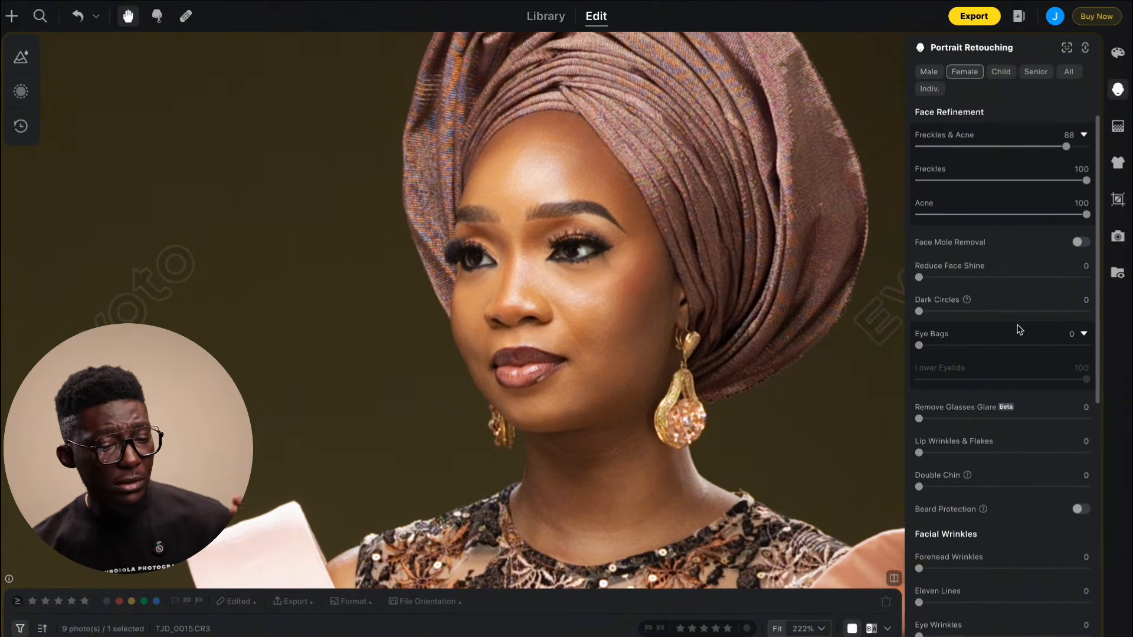
scroll(1019, 329, down, 6)
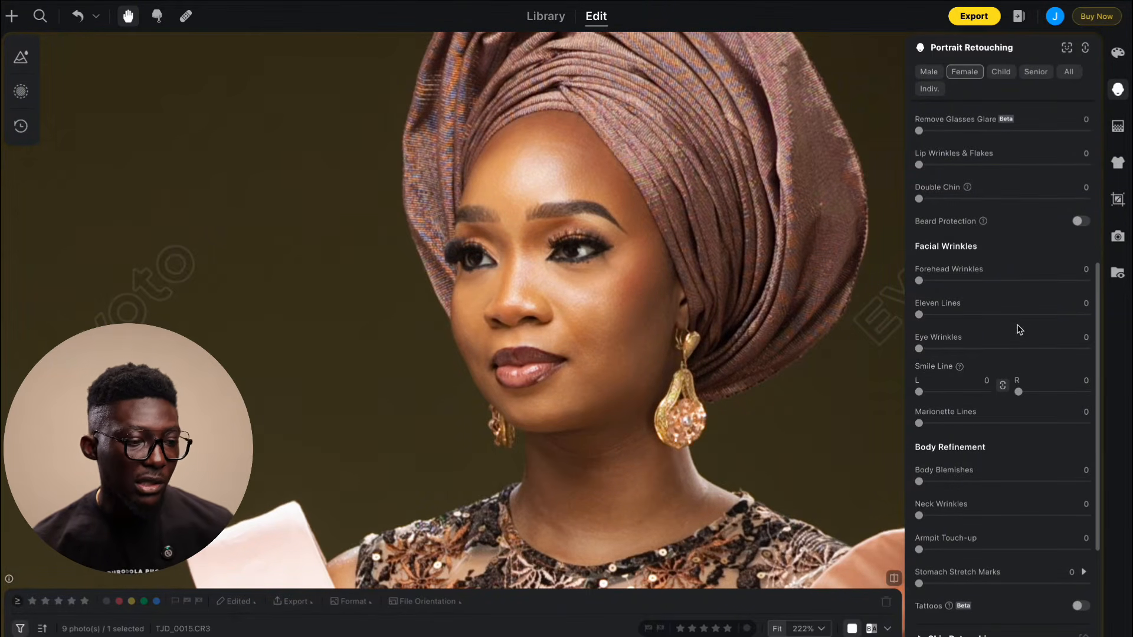
scroll(1020, 329, down, 1)
scroll(1020, 329, down, 5)
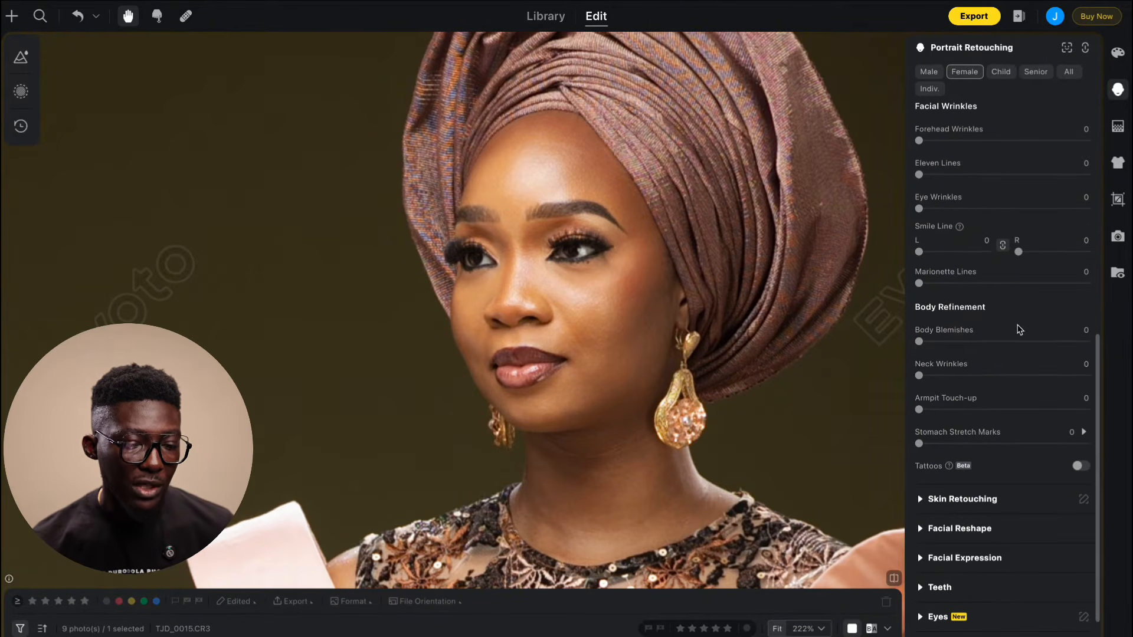
click(983, 376)
drag(1011, 378, 1062, 382)
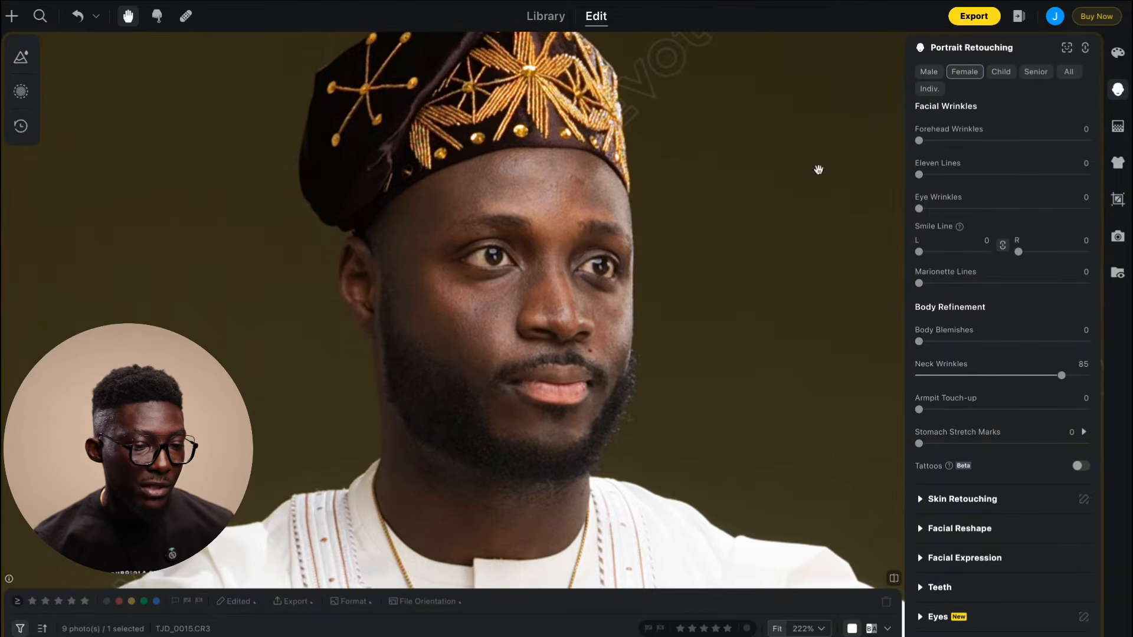
- Switch the retouching target to Male and set the man's Freckles & Acne removal to 74, leaving Forehead Wrinkles at 0
click(930, 73)
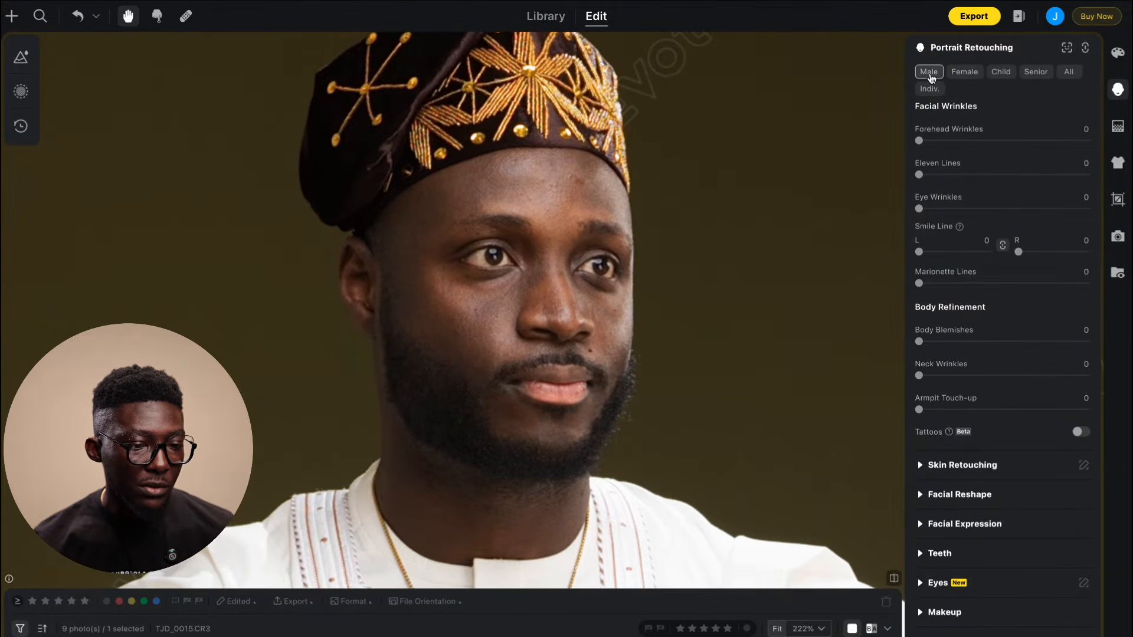
click(1005, 141)
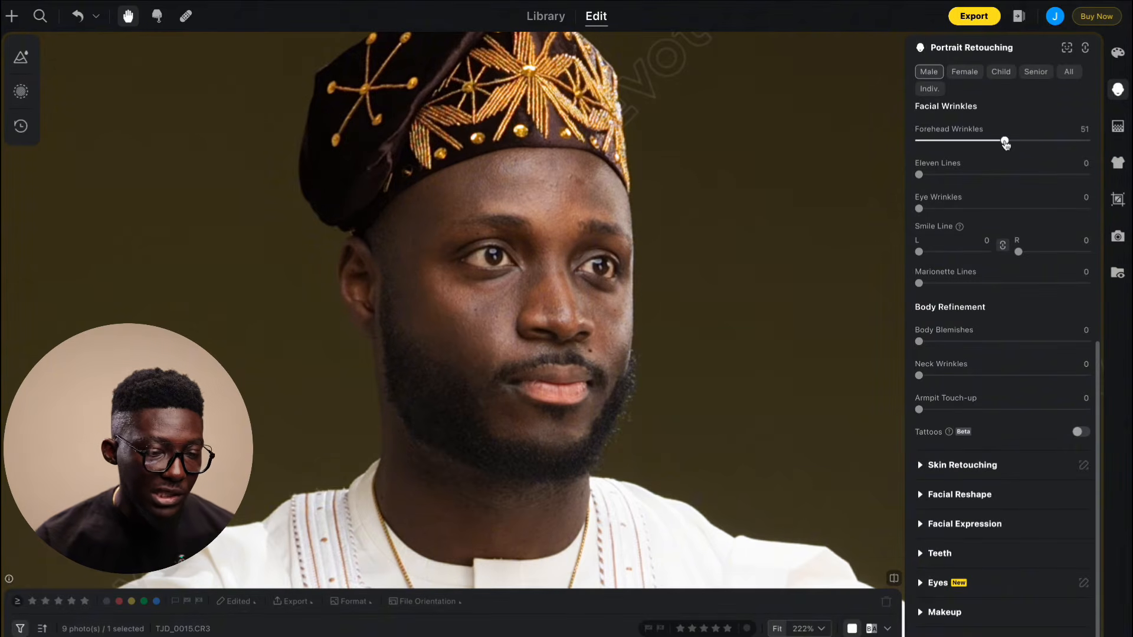
drag(1004, 144, 919, 141)
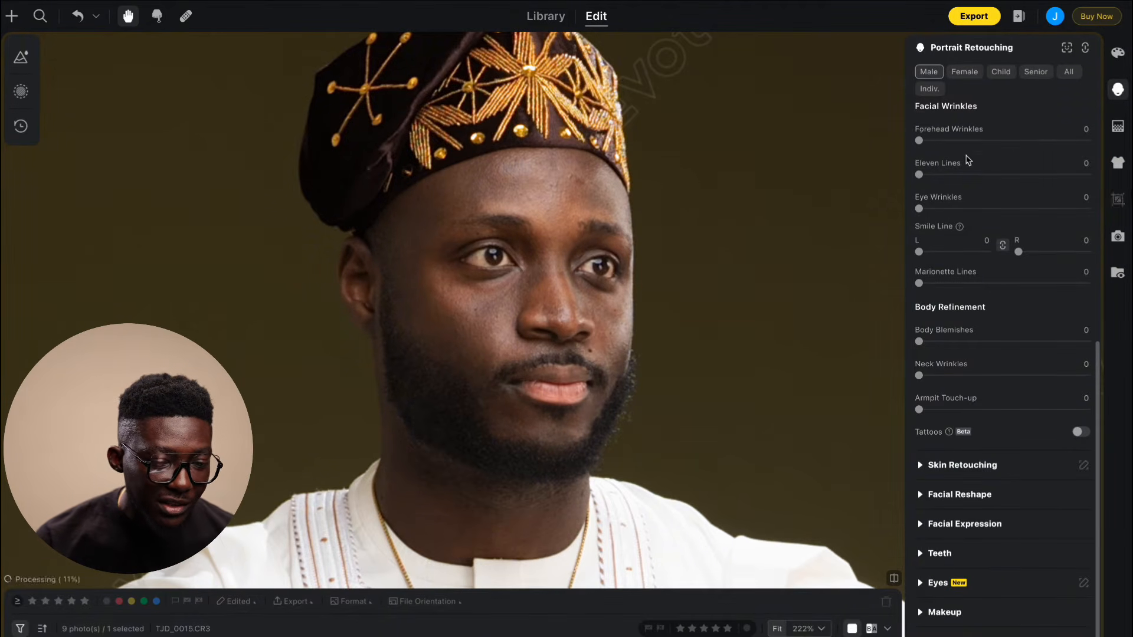
scroll(999, 195, up, 6)
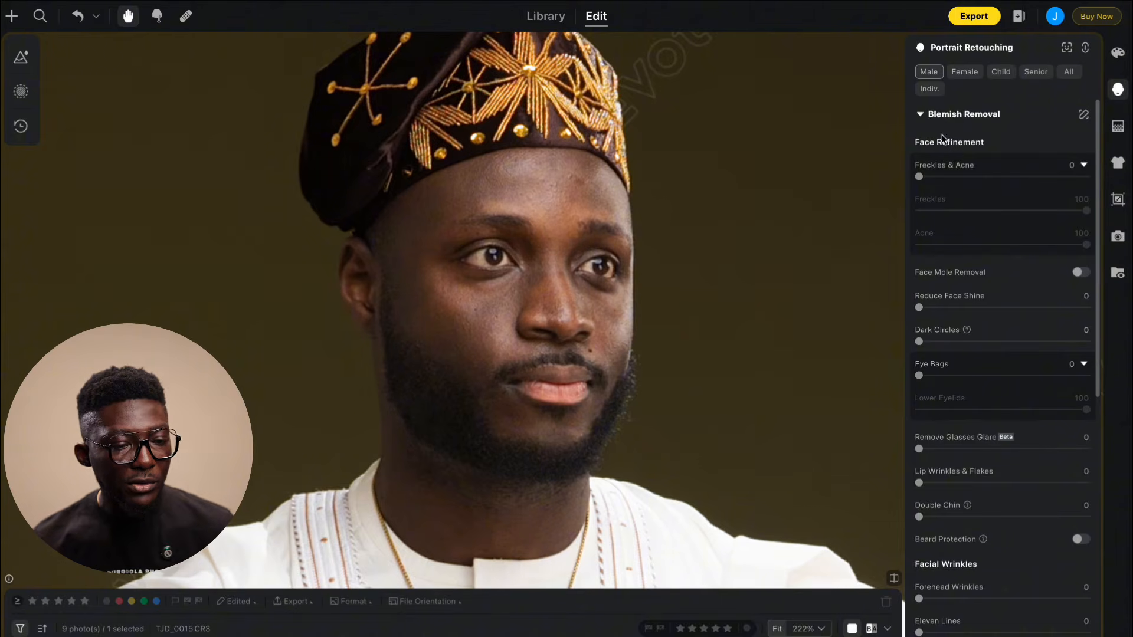
click(978, 177)
drag(978, 177, 1042, 178)
scroll(716, 230, down, 10)
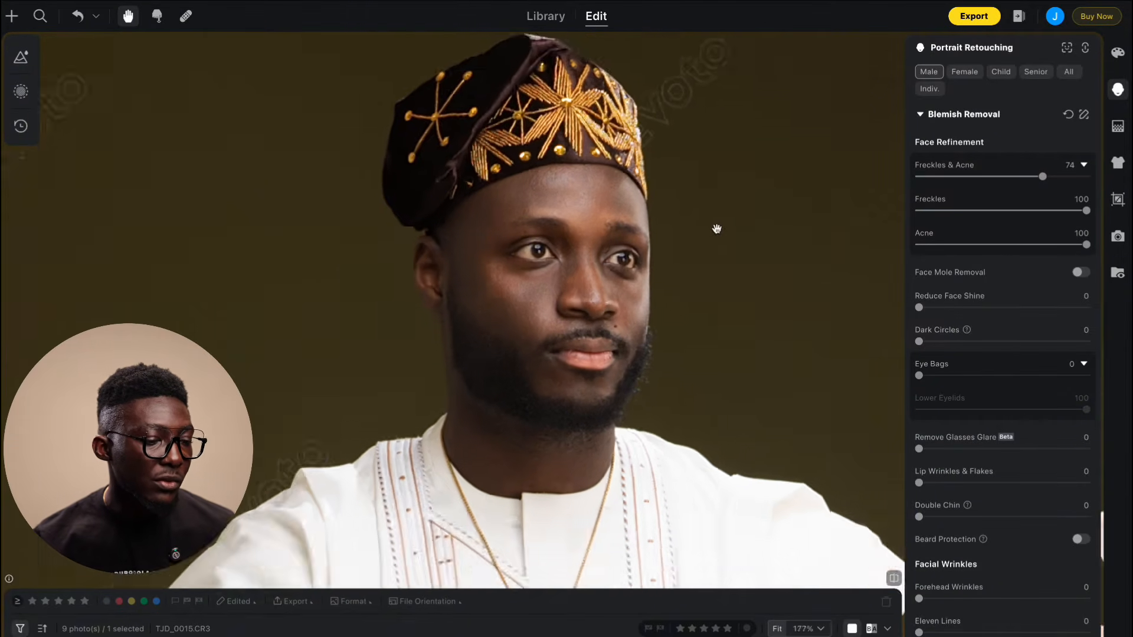
scroll(765, 329, down, 2)
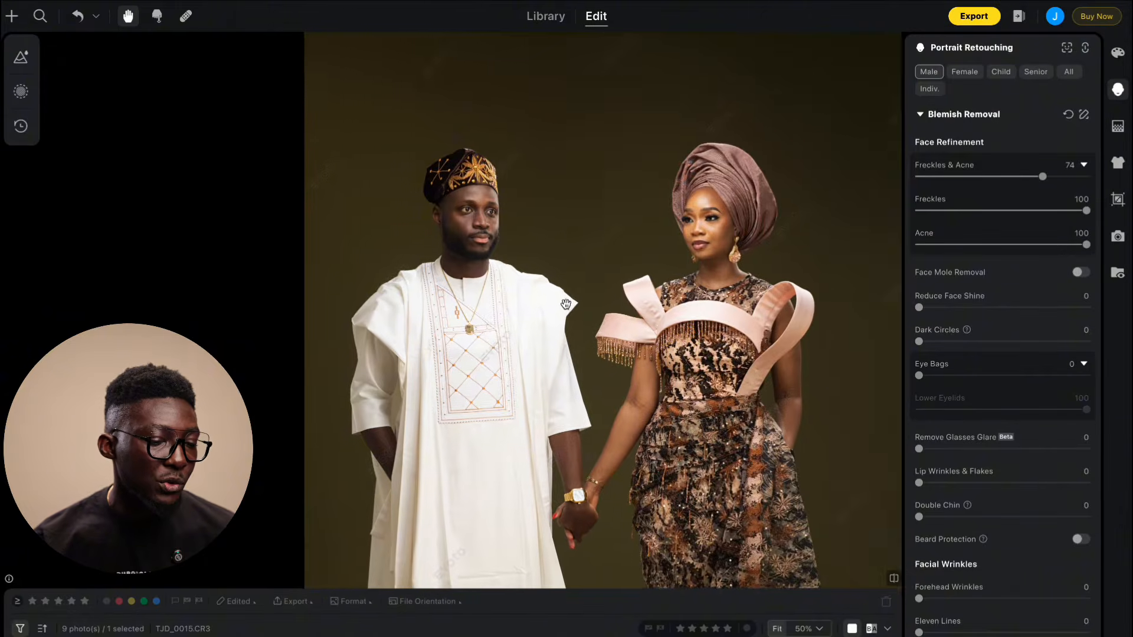
drag(619, 364, 564, 253)
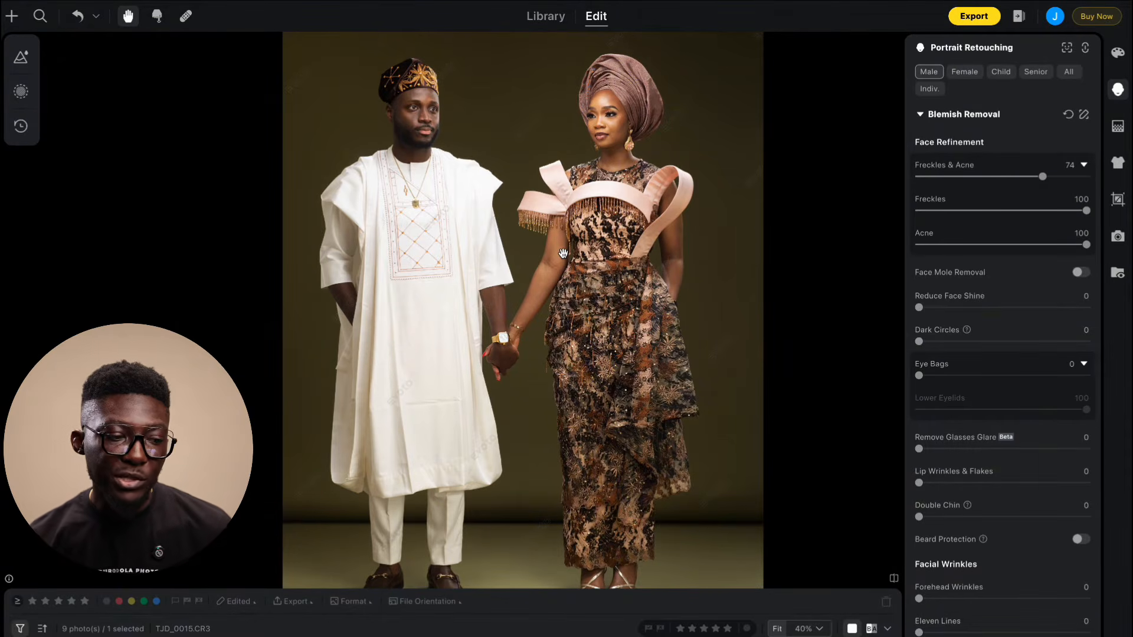
scroll(563, 253, down, 4)
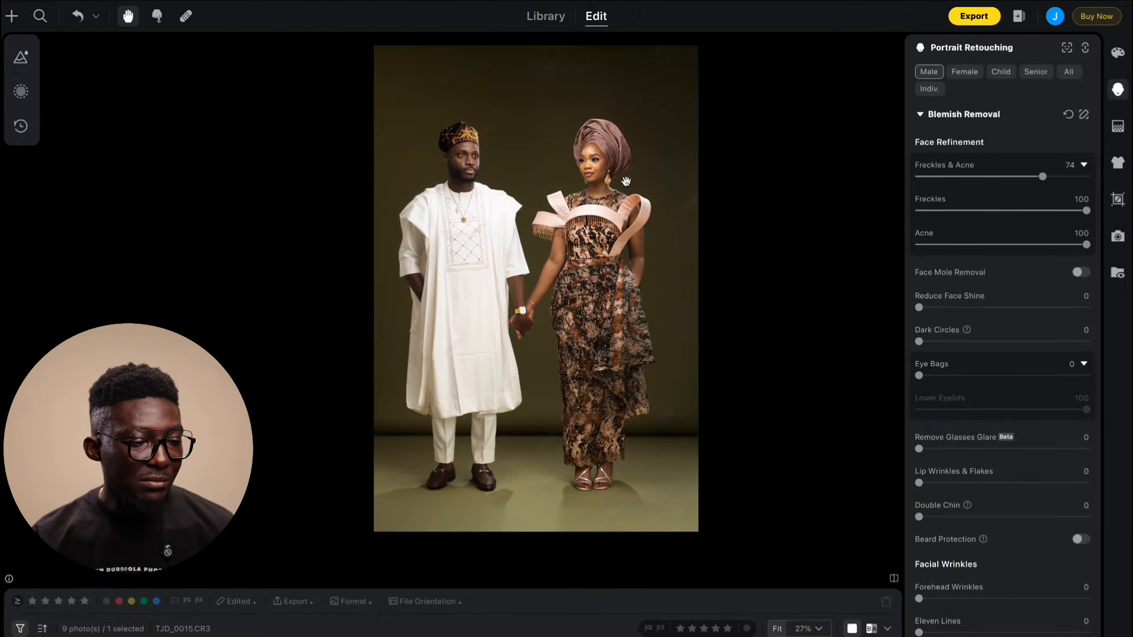
drag(627, 183, 596, 200)
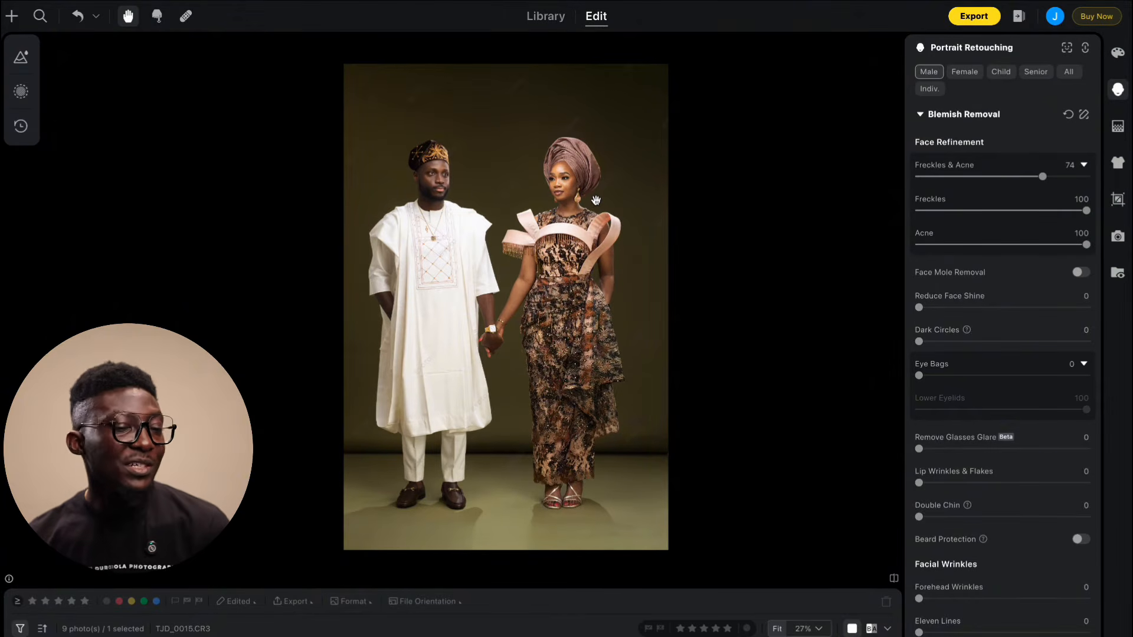
scroll(547, 181, up, 5)
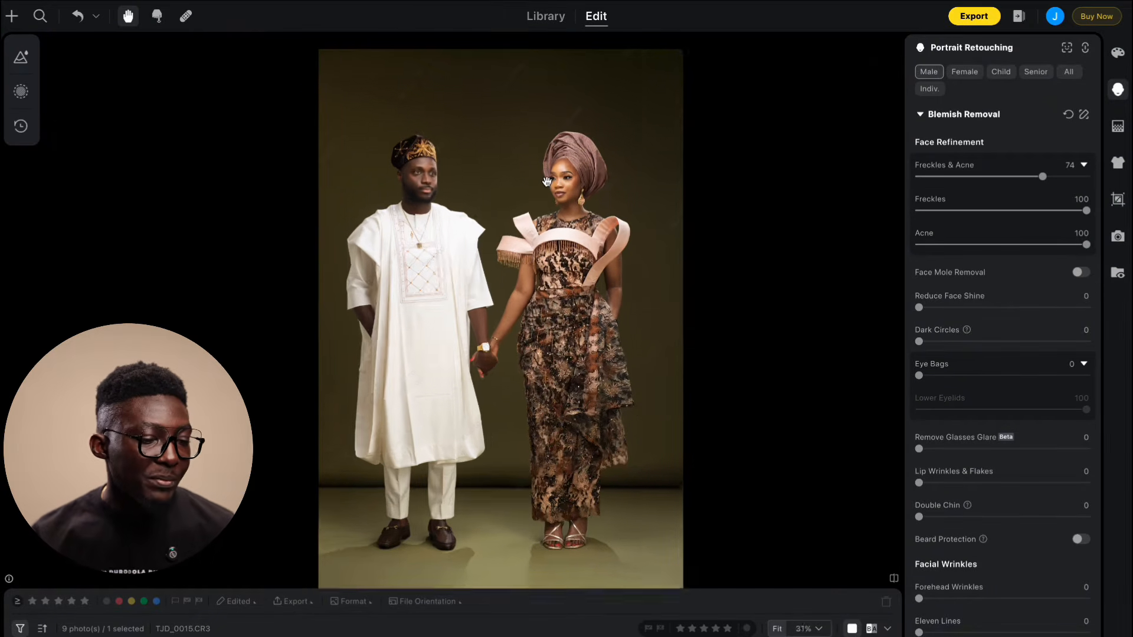
- Set De-wrinkle Clothing to 83 for all subjects in TJD_0015.CR3 and check the garments up close
scroll(547, 181, up, 1)
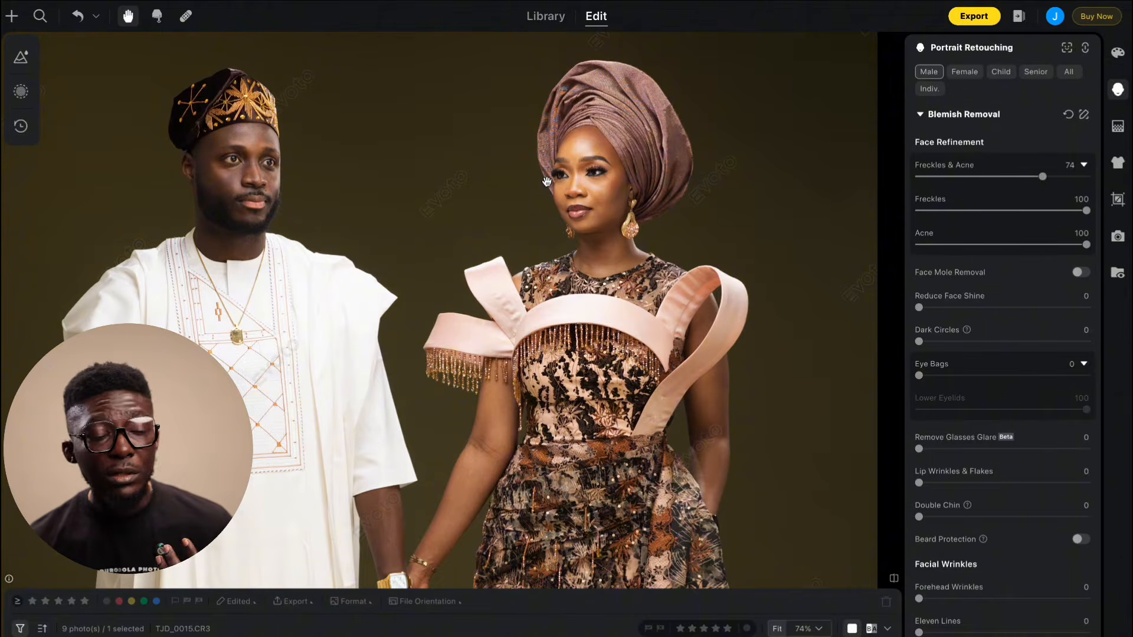
drag(547, 181, 584, 203)
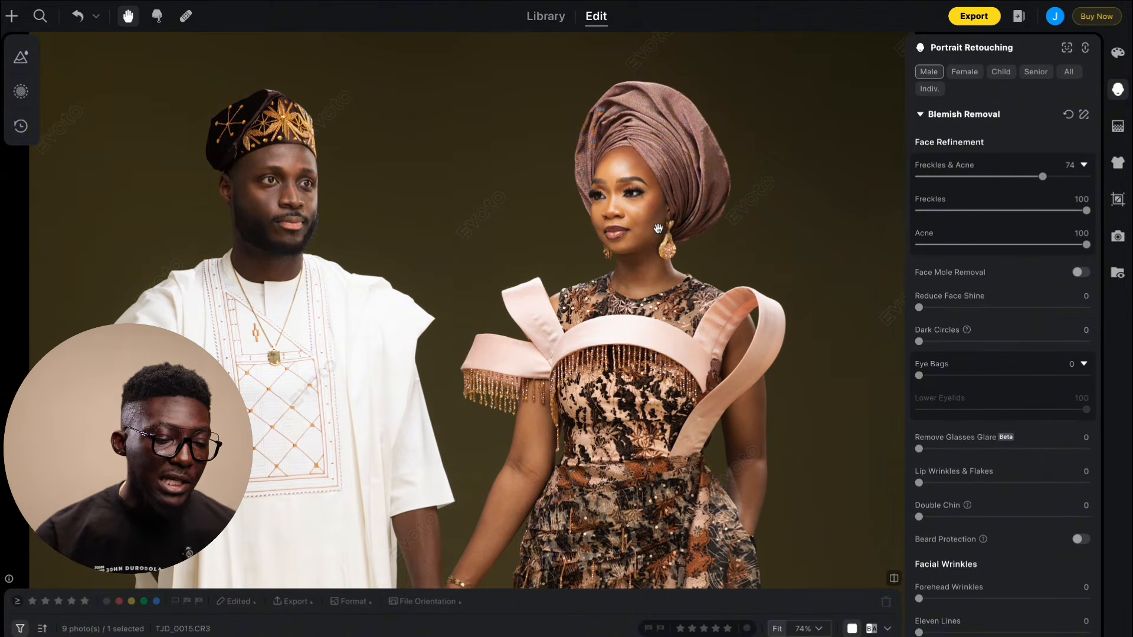
scroll(675, 227, down, 3)
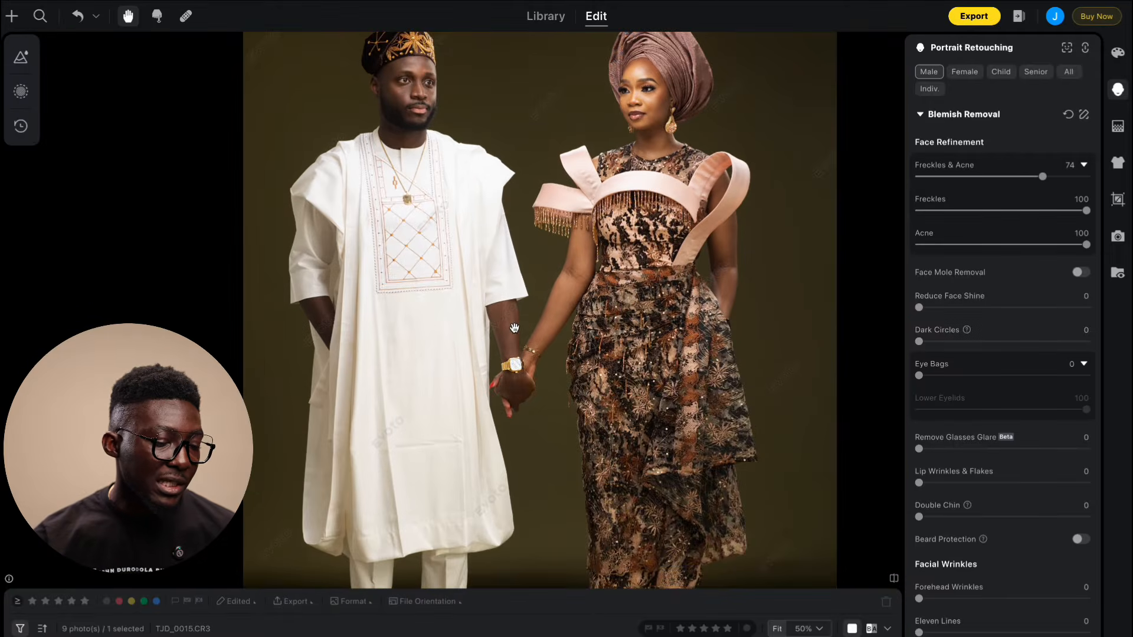
scroll(392, 462, up, 5)
click(1118, 162)
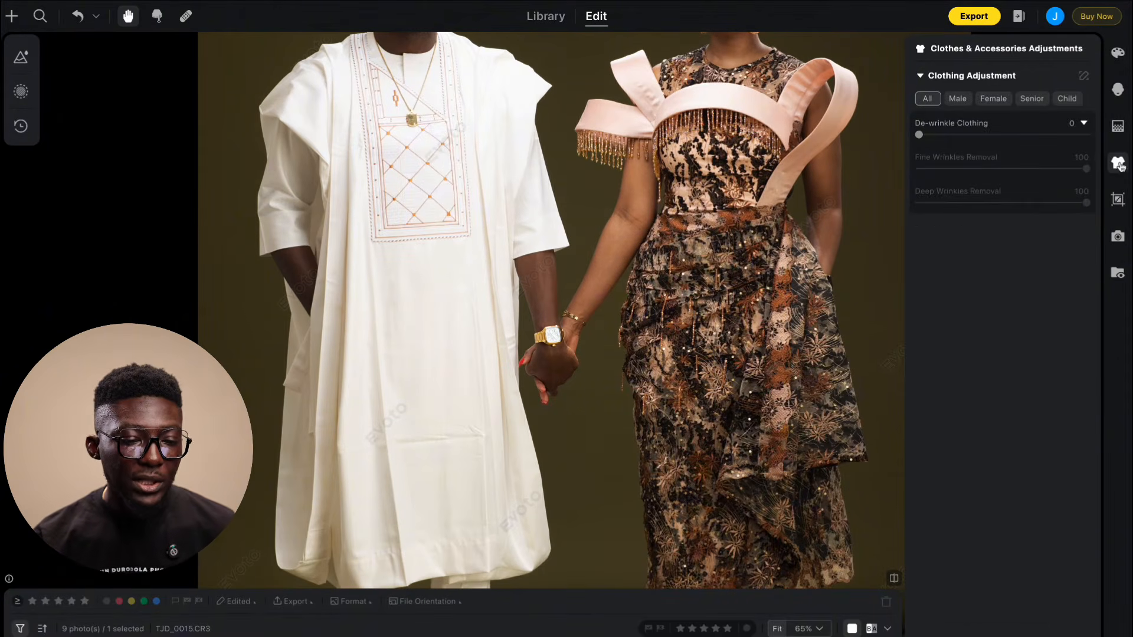
click(1053, 135)
drag(1053, 135, 1057, 135)
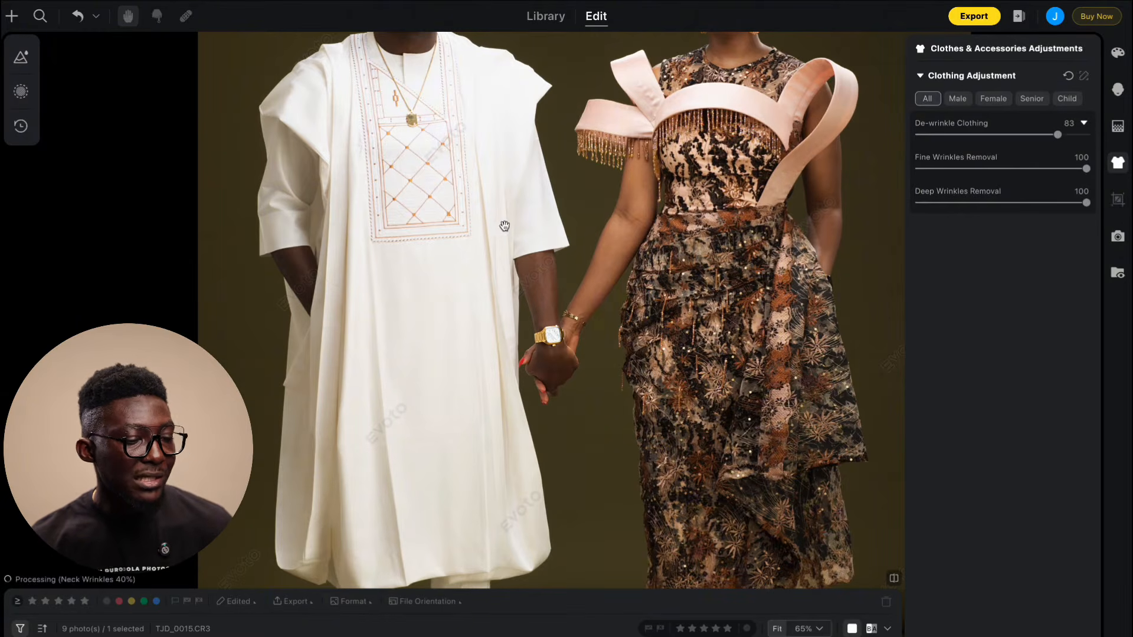
scroll(426, 271, down, 2)
scroll(427, 271, down, 1)
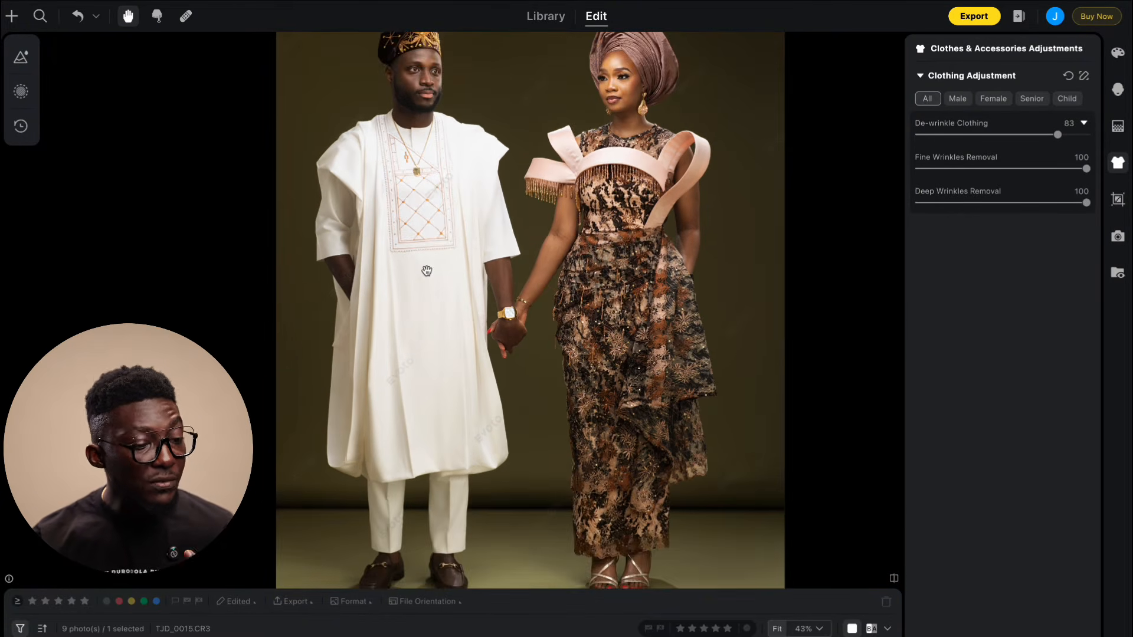
scroll(426, 270, up, 3)
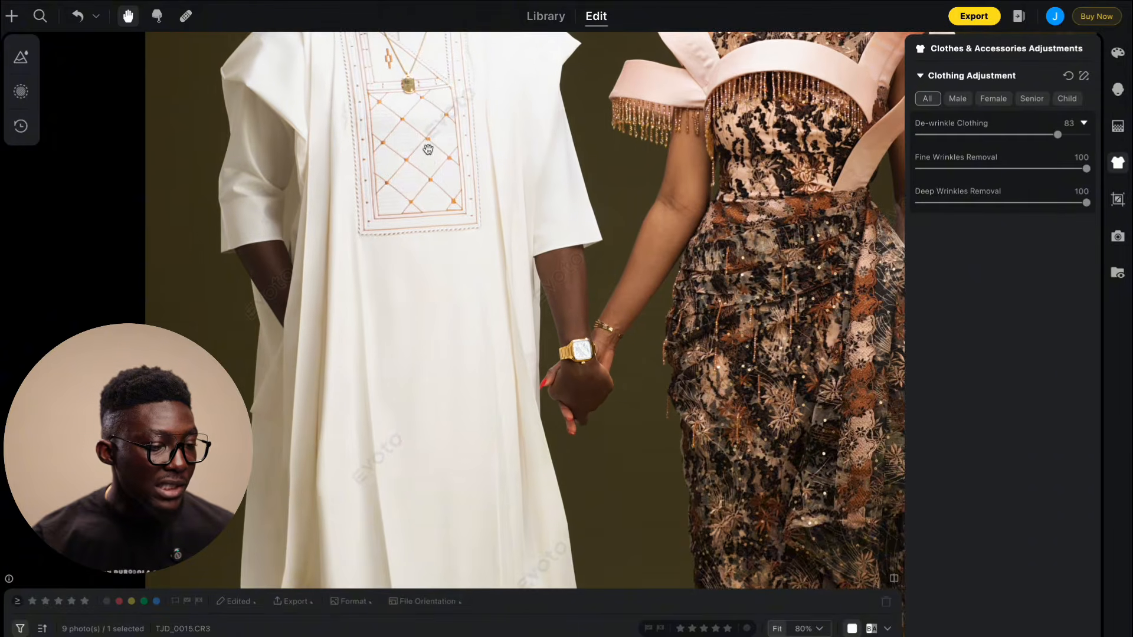
scroll(427, 269, down, 1)
scroll(390, 260, up, 3)
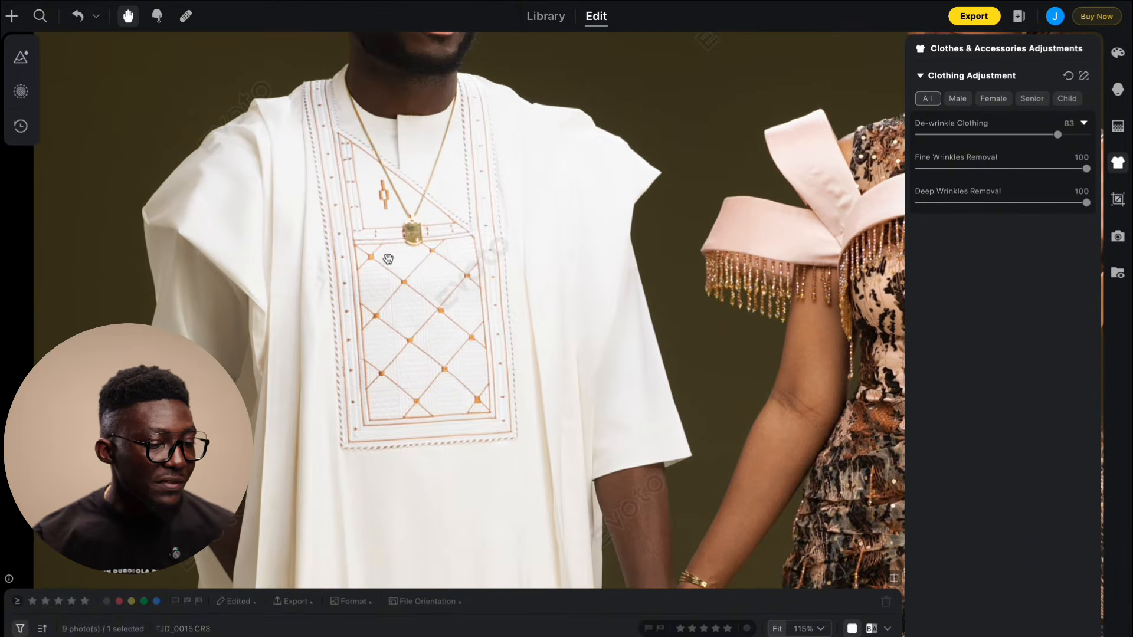
scroll(387, 259, down, 5)
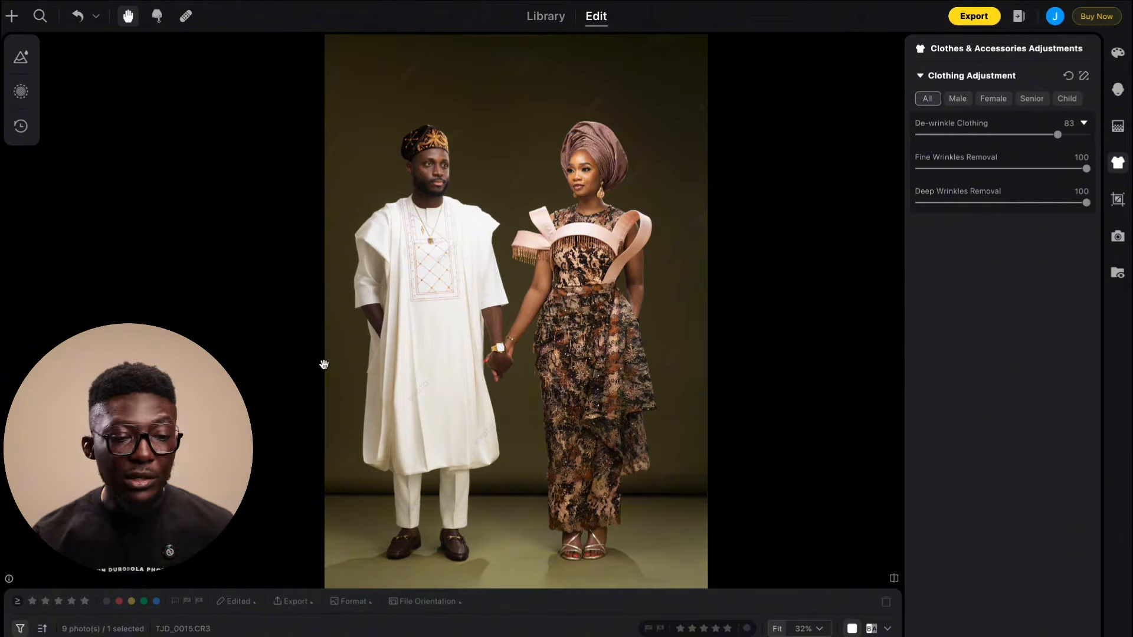
- Sync all adjustments except Crop & Rotate from TJD_0015.CR3 to TJD_0047.CR3 and inspect the synced portrait
key(Right)
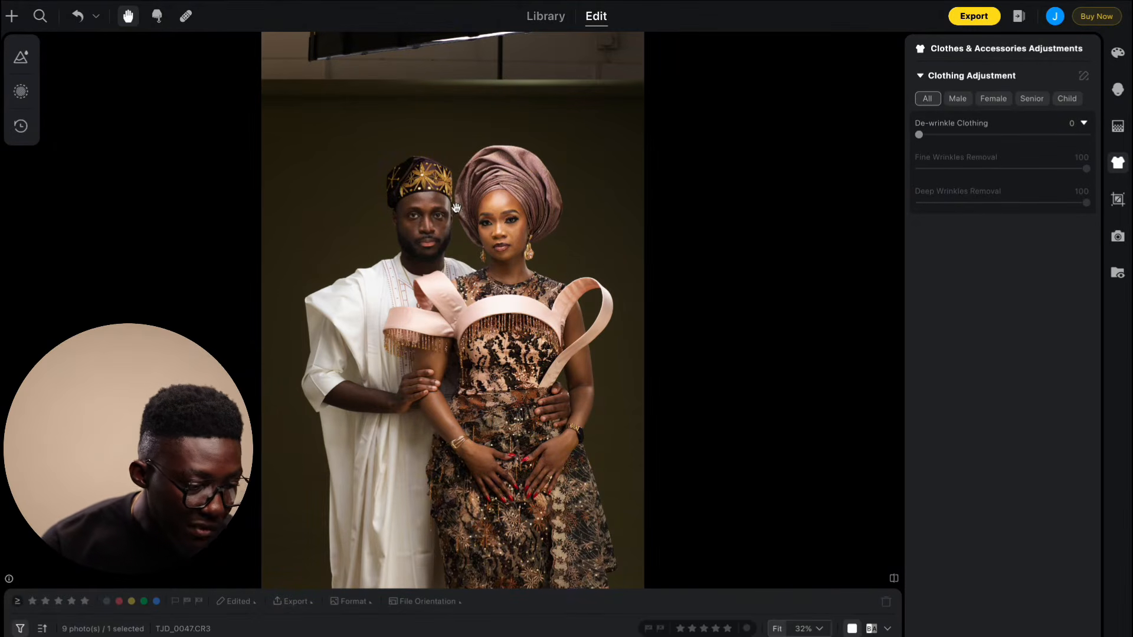
scroll(446, 207, up, 5)
scroll(445, 207, down, 6)
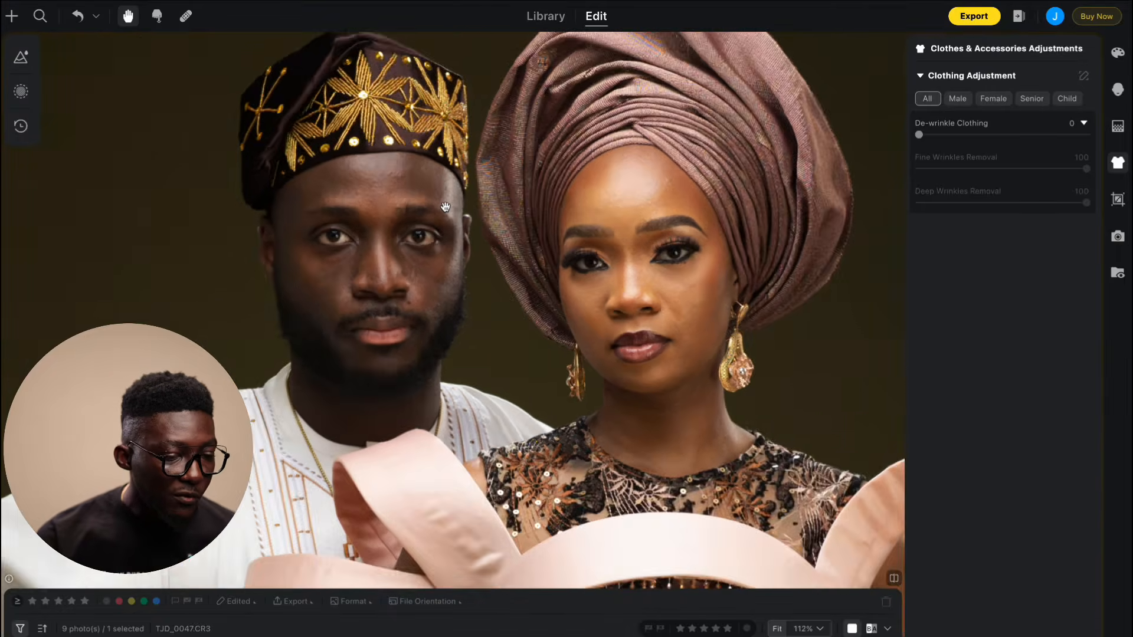
scroll(445, 207, up, 1)
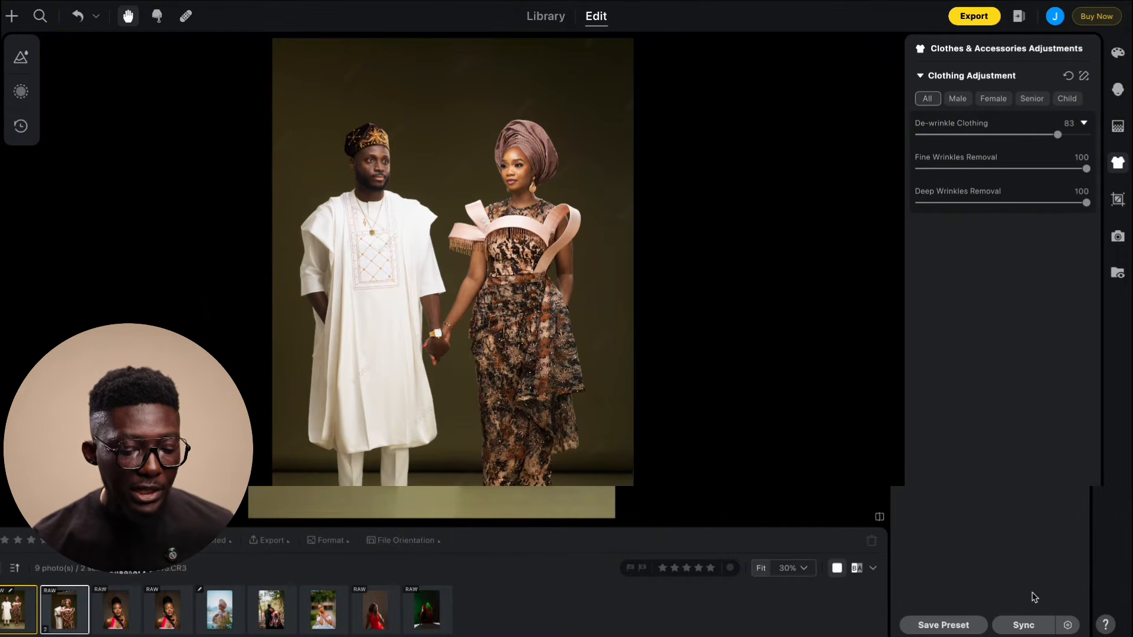
click(1023, 624)
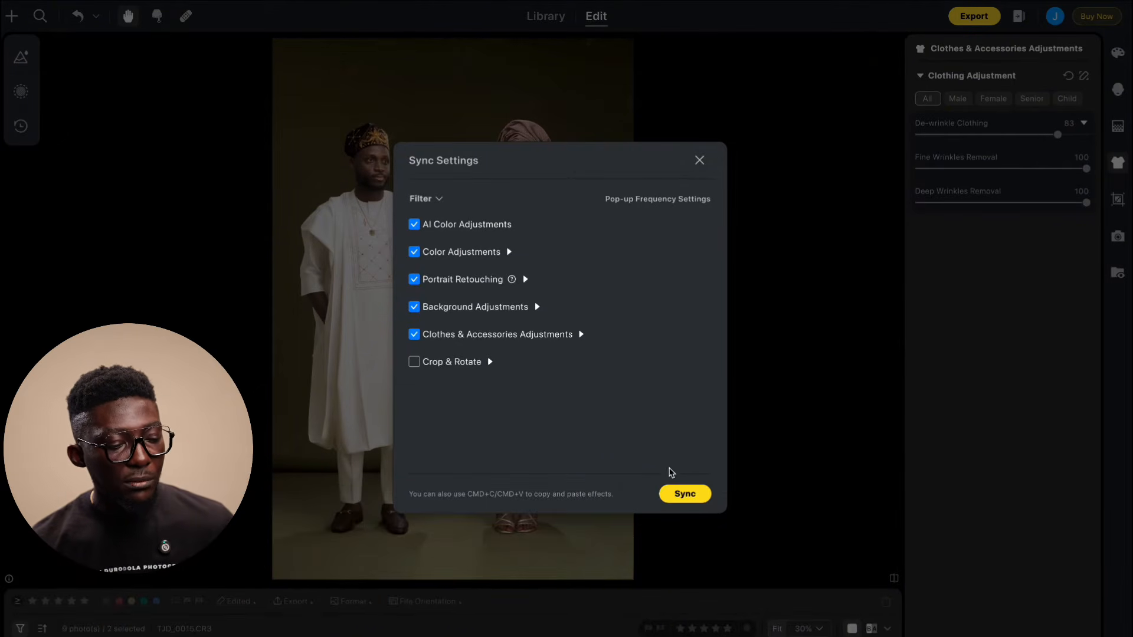
click(684, 500)
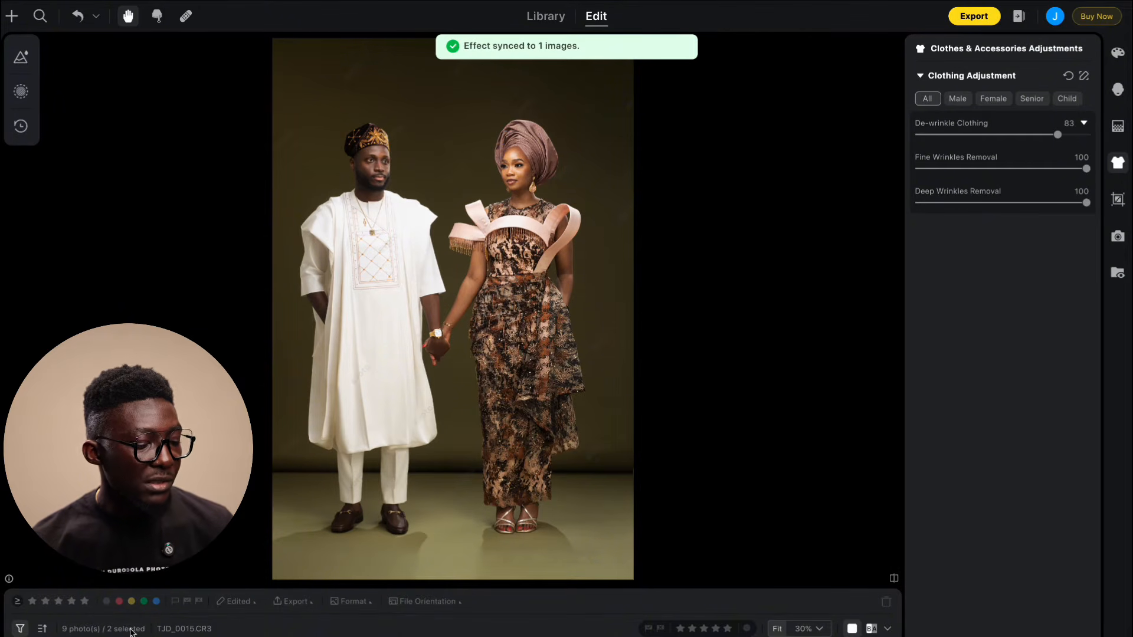
key(Right)
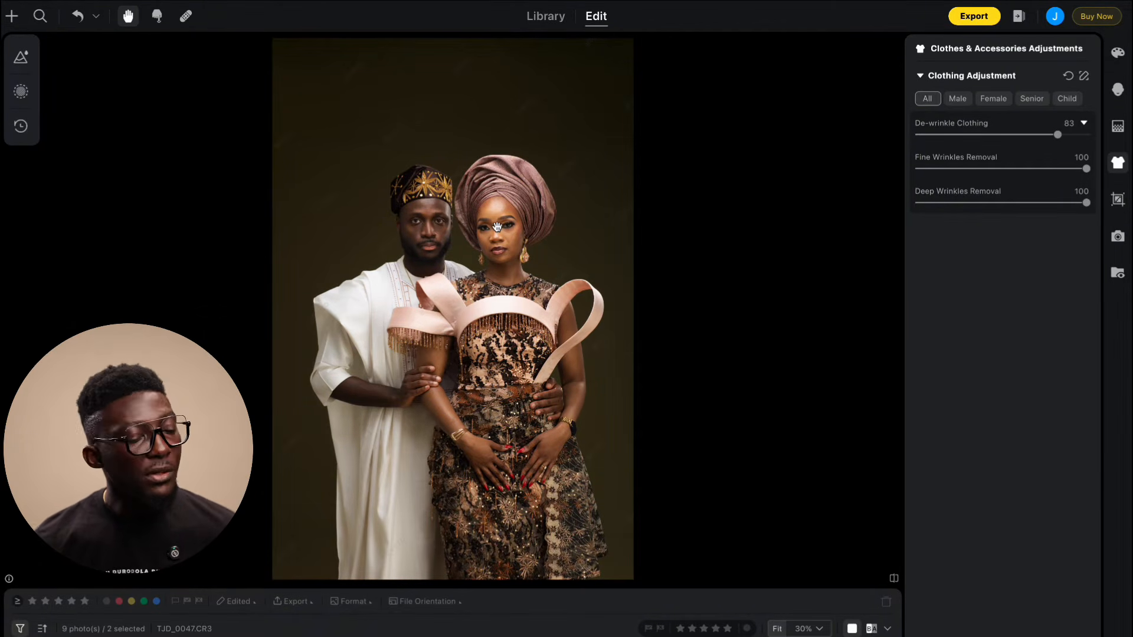
scroll(497, 227, up, 6)
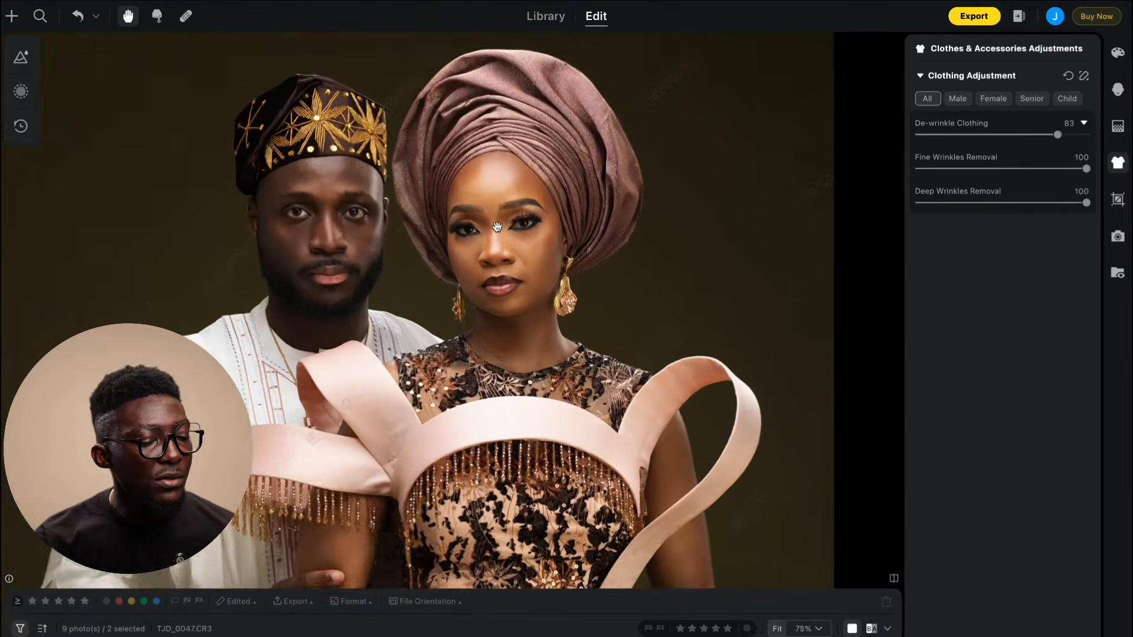
scroll(497, 227, down, 2)
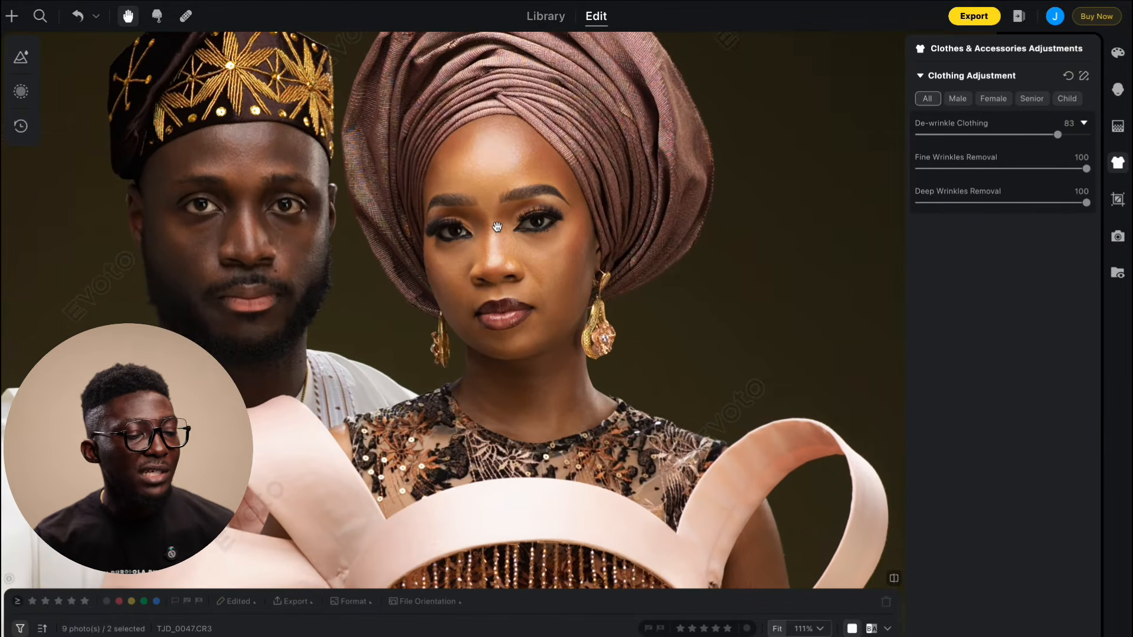
scroll(498, 227, down, 5)
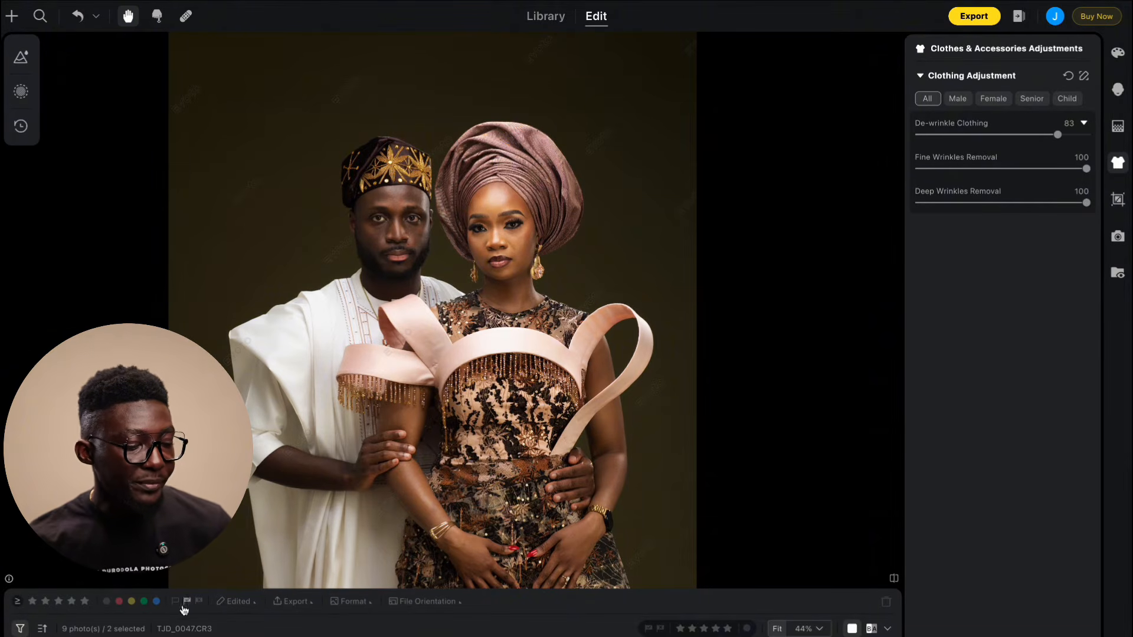
- Open portrait TJD_0014.CR3, set Freckles & Acne removal to 89 for the Female target, and check the facial skin
click(649, 636)
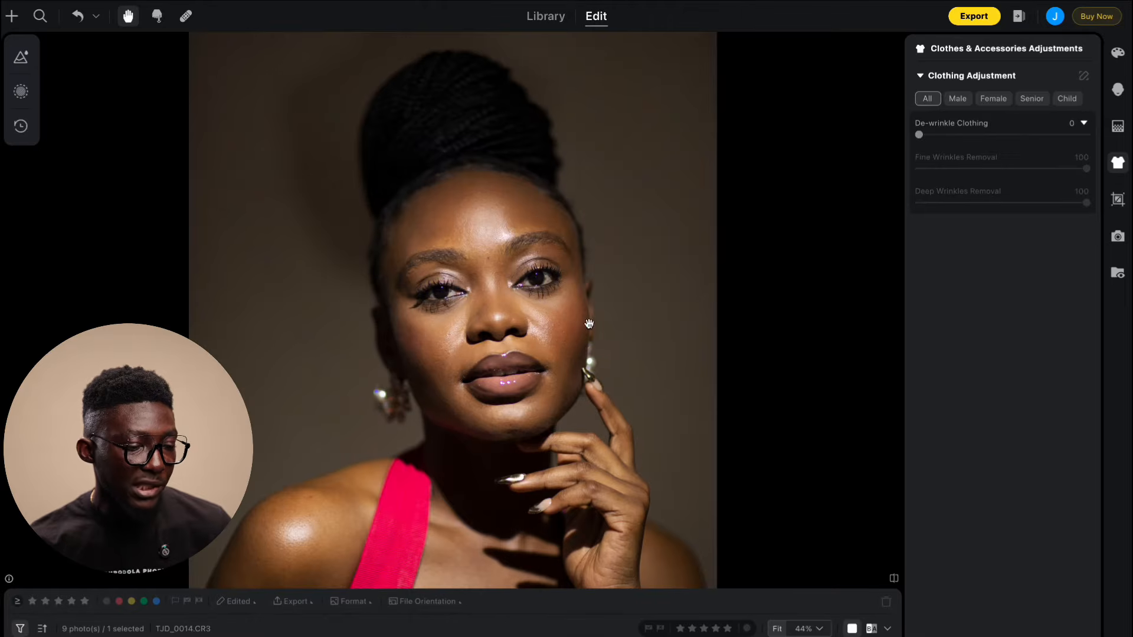
scroll(578, 321, down, 4)
scroll(578, 322, down, 1)
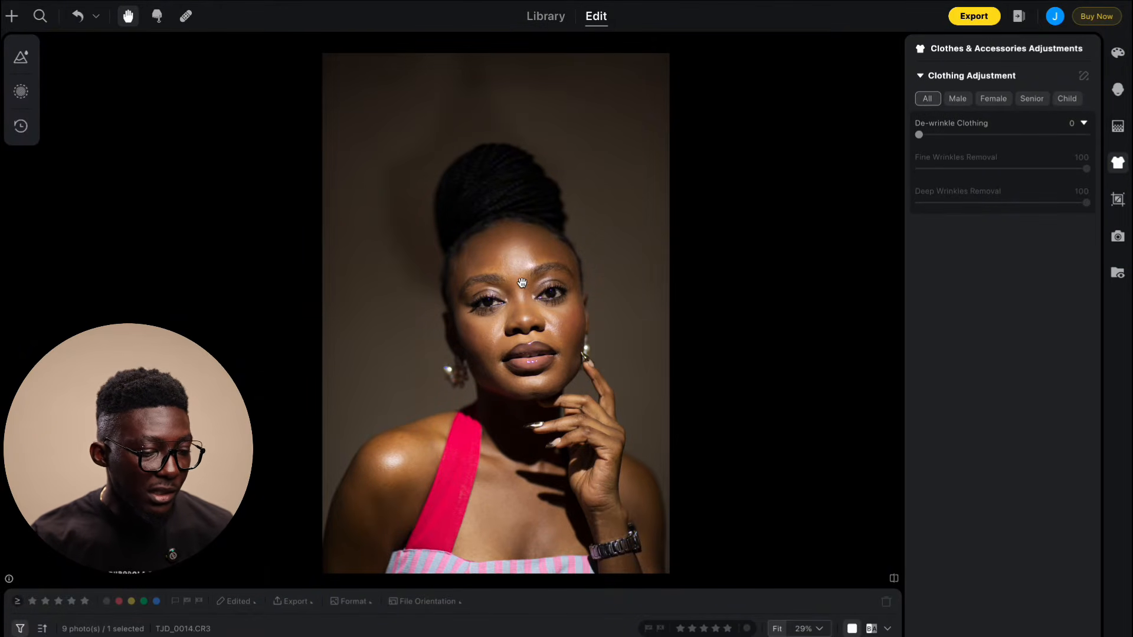
scroll(522, 282, up, 4)
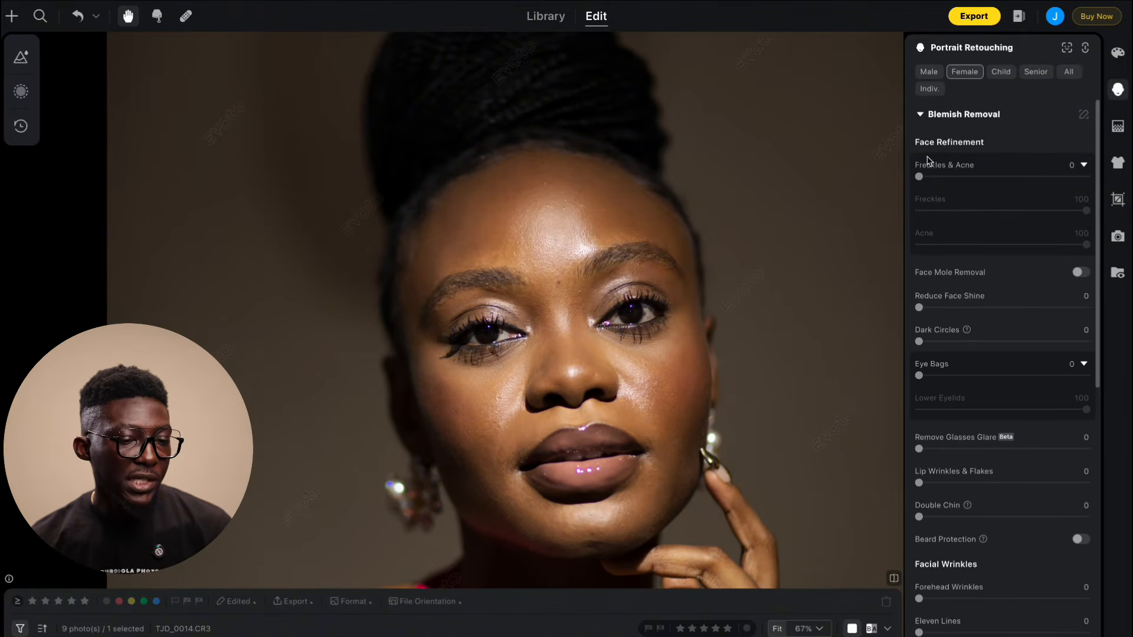
scroll(822, 312, up, 2)
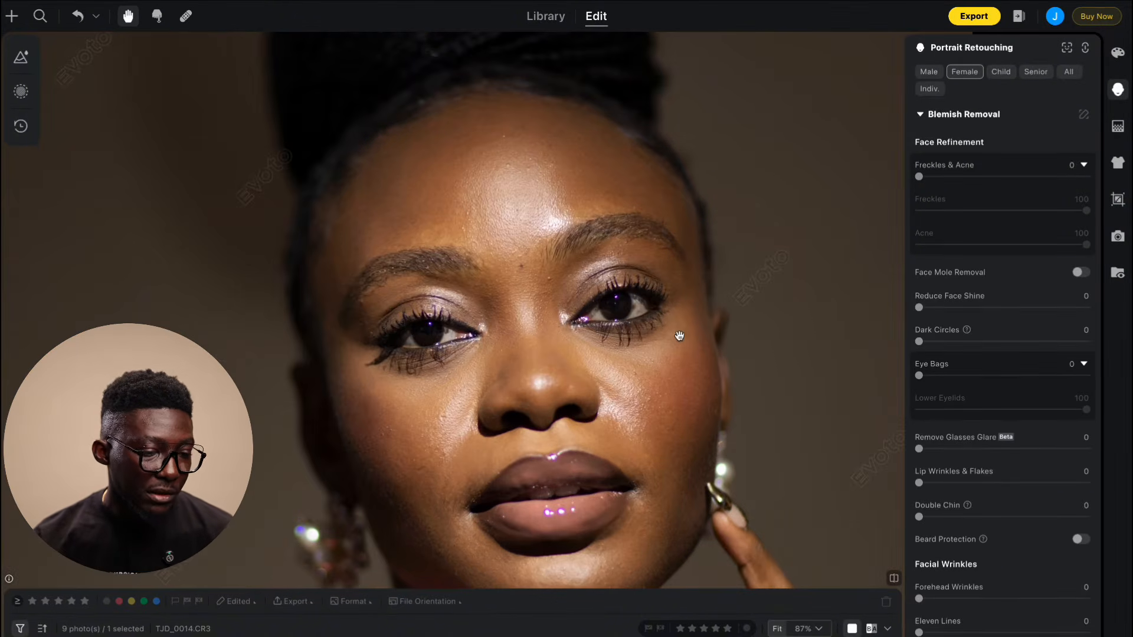
click(990, 177)
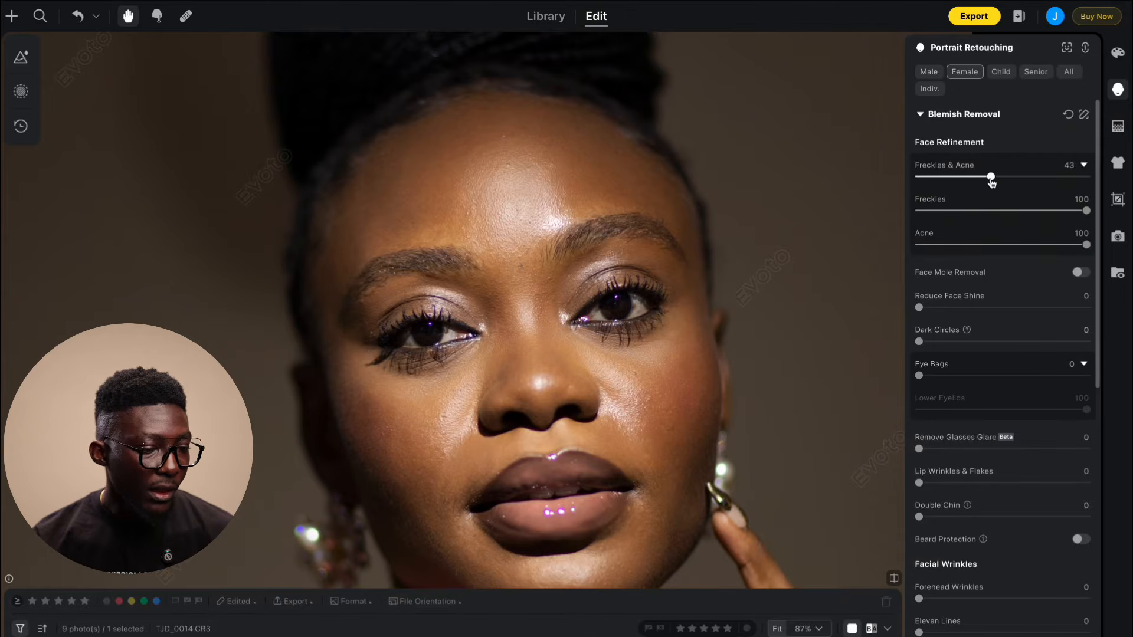
drag(991, 177, 1069, 179)
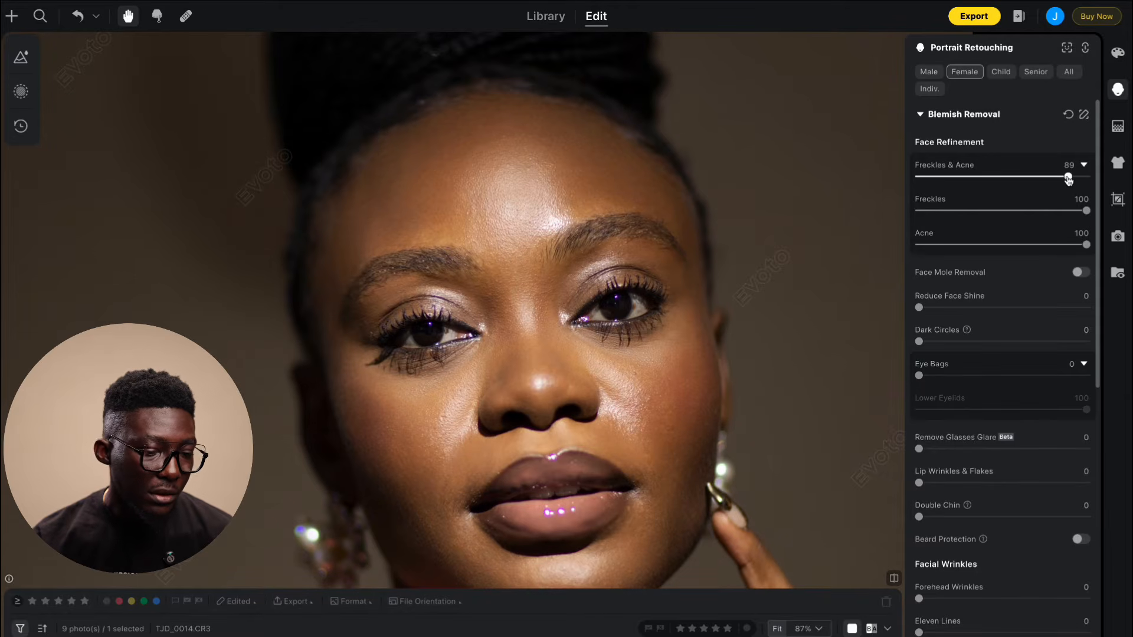
scroll(1069, 179, down, 1)
scroll(696, 277, down, 2)
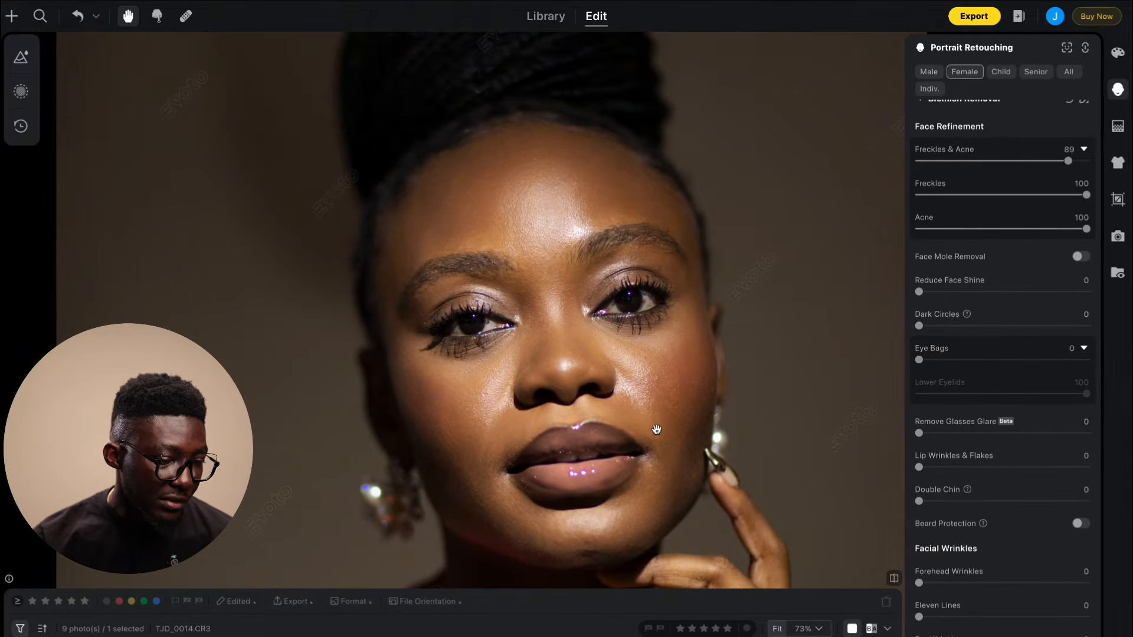
scroll(656, 429, up, 2)
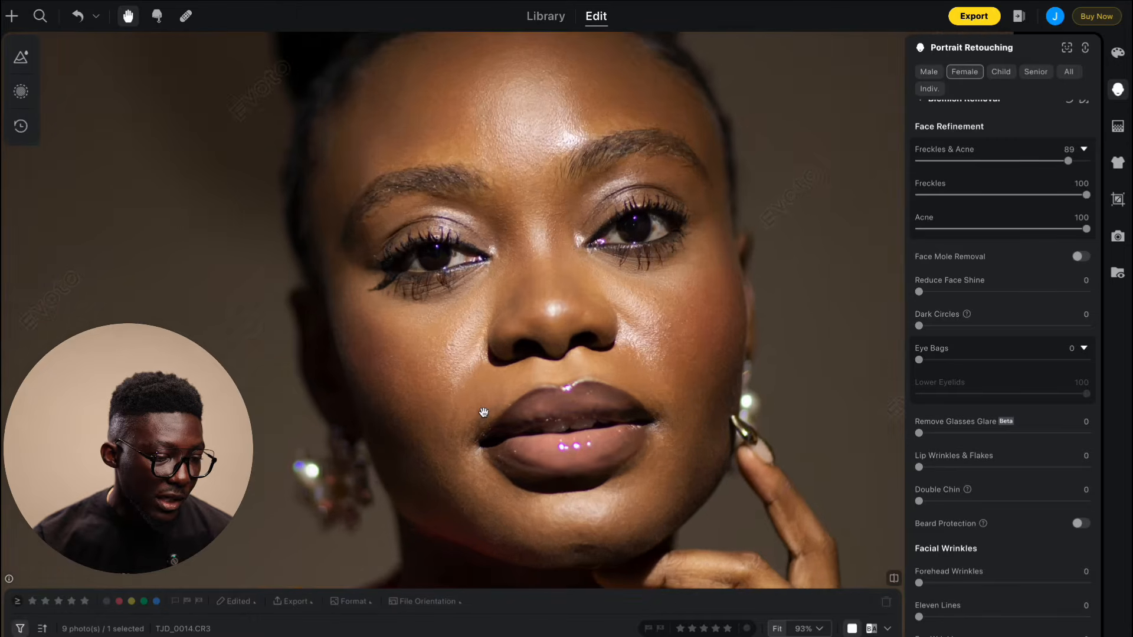
scroll(483, 413, down, 1)
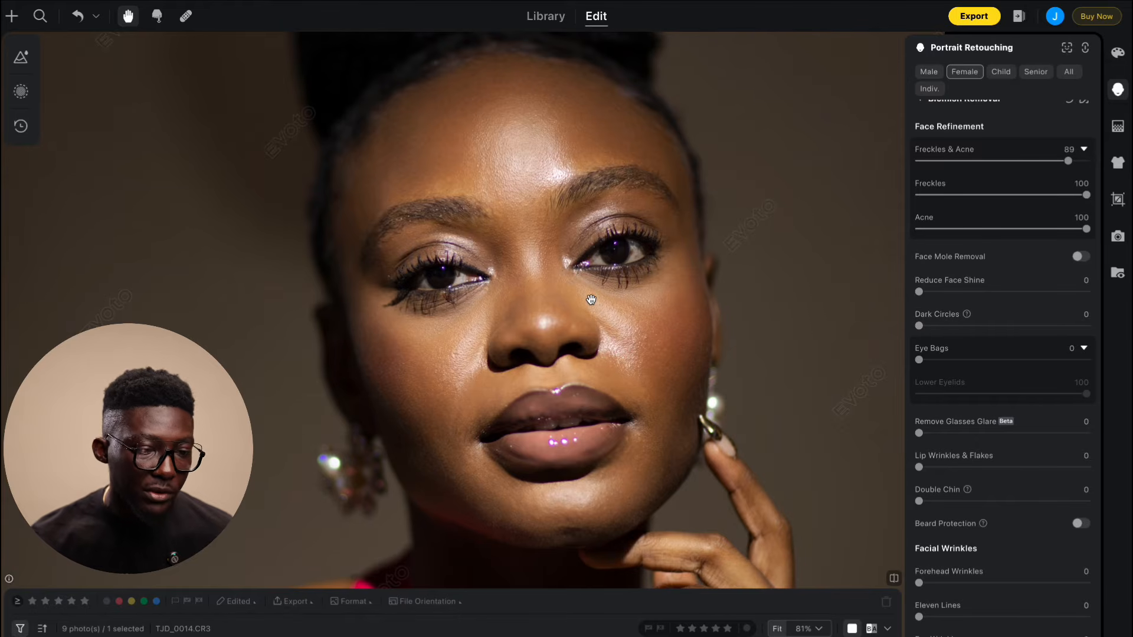
- Set Reduce Face Shine to 20 for the woman in TJD_0014.CR3
scroll(960, 298, down, 3)
scroll(960, 296, up, 2)
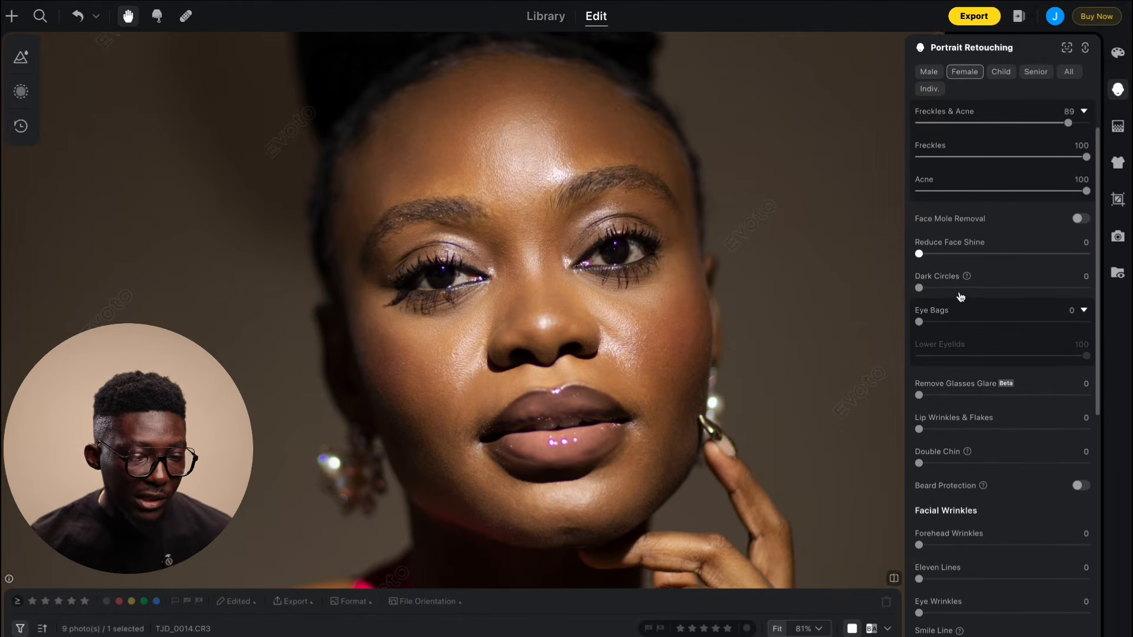
click(964, 254)
drag(964, 255, 951, 255)
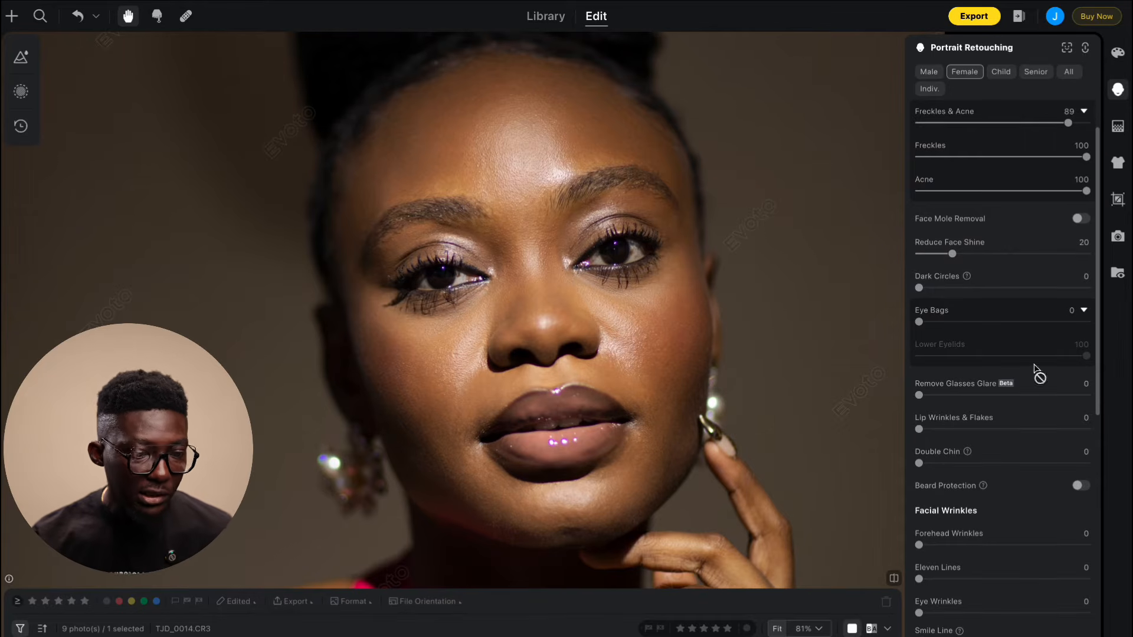
- Collapse Blemish Removal, expand Skin Retouching, and set Even (Dodge & Burn) for Facial Skin to 33
scroll(999, 409, down, 3)
scroll(1002, 413, down, 2)
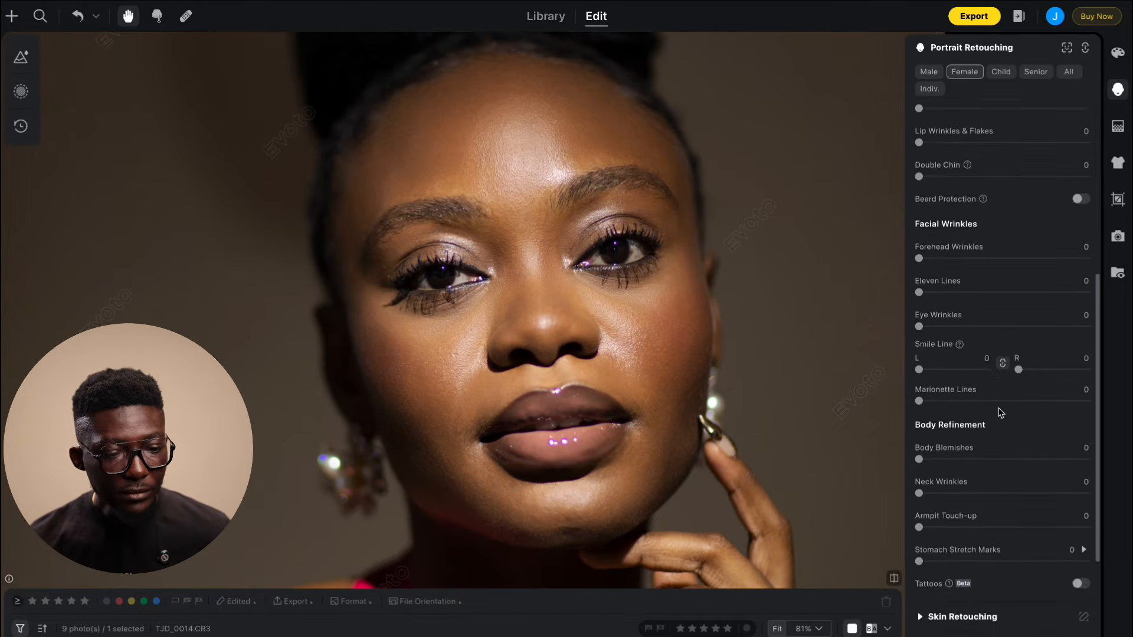
scroll(1017, 253, down, 2)
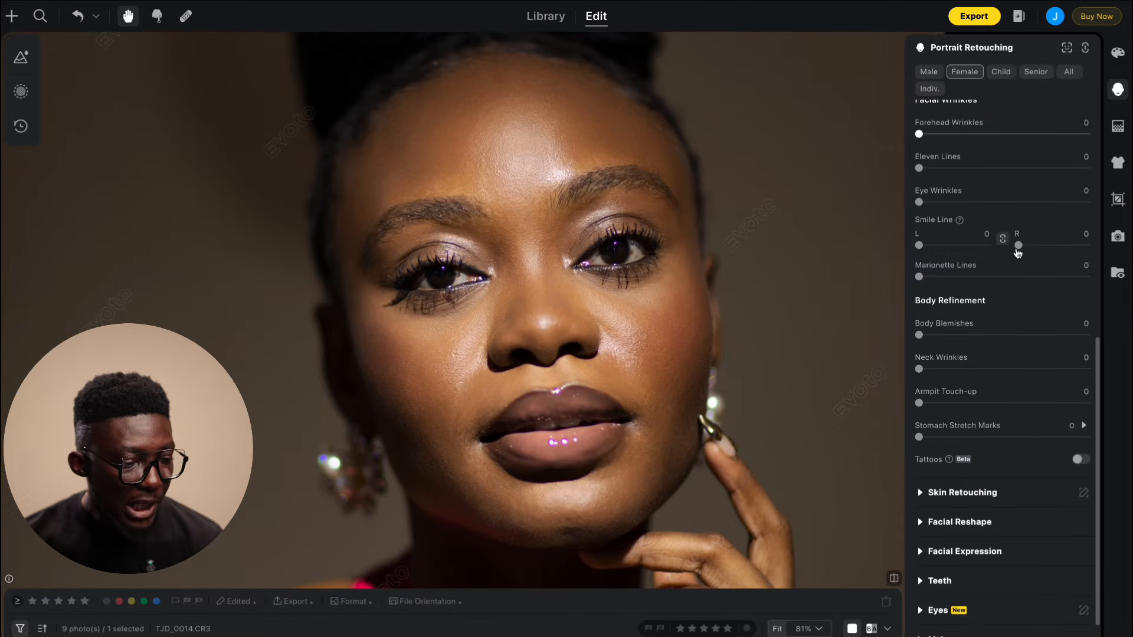
scroll(1017, 253, up, 4)
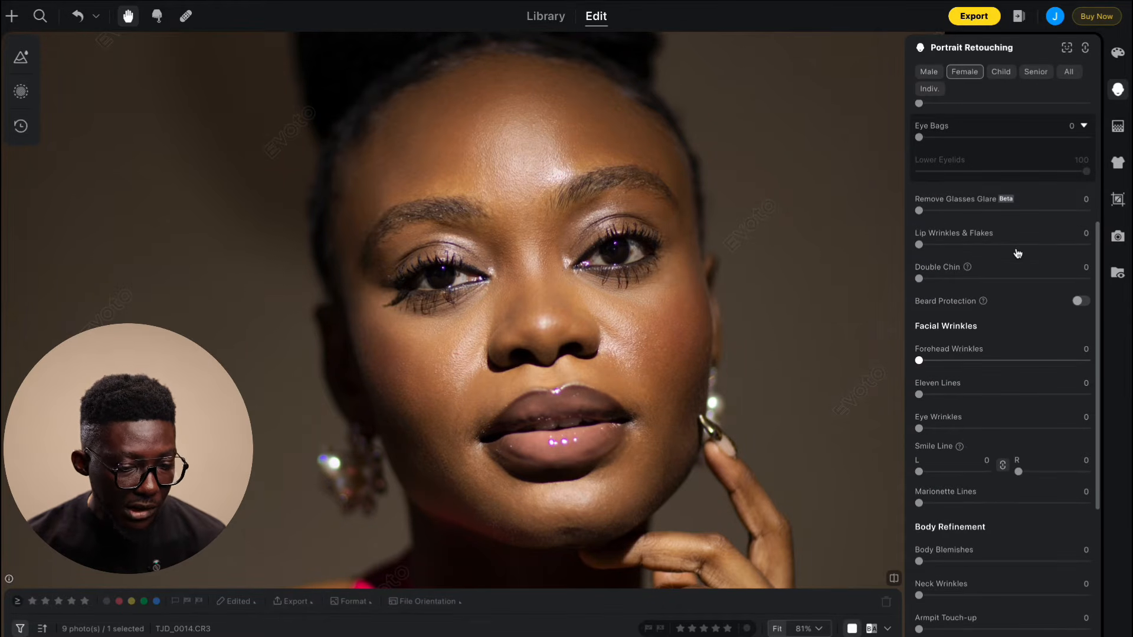
scroll(1024, 234, up, 4)
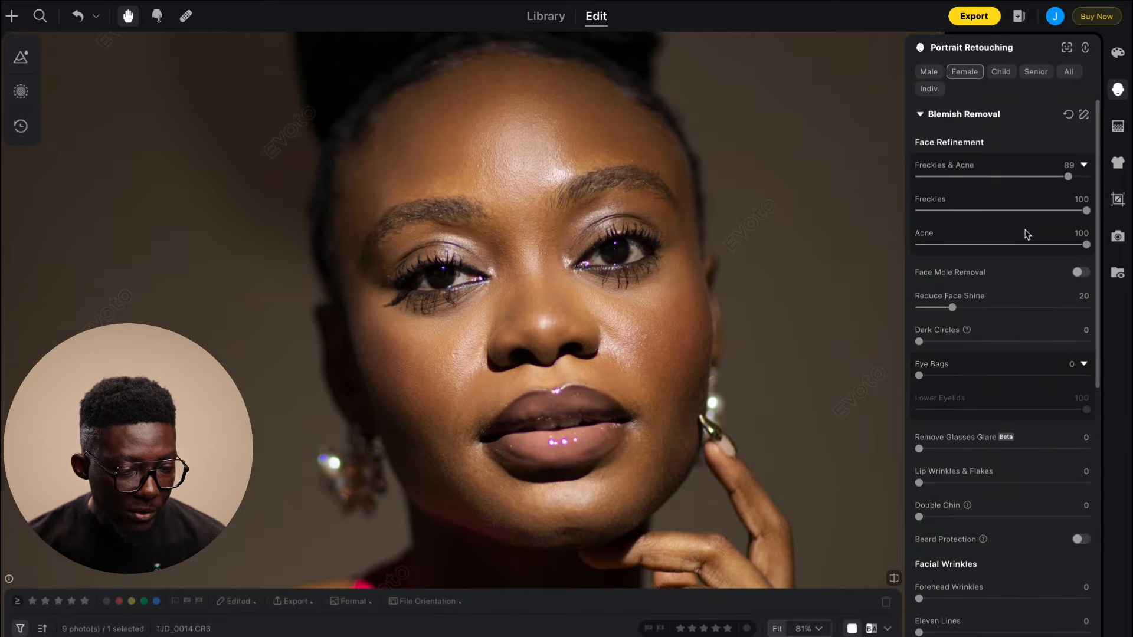
click(919, 114)
click(919, 146)
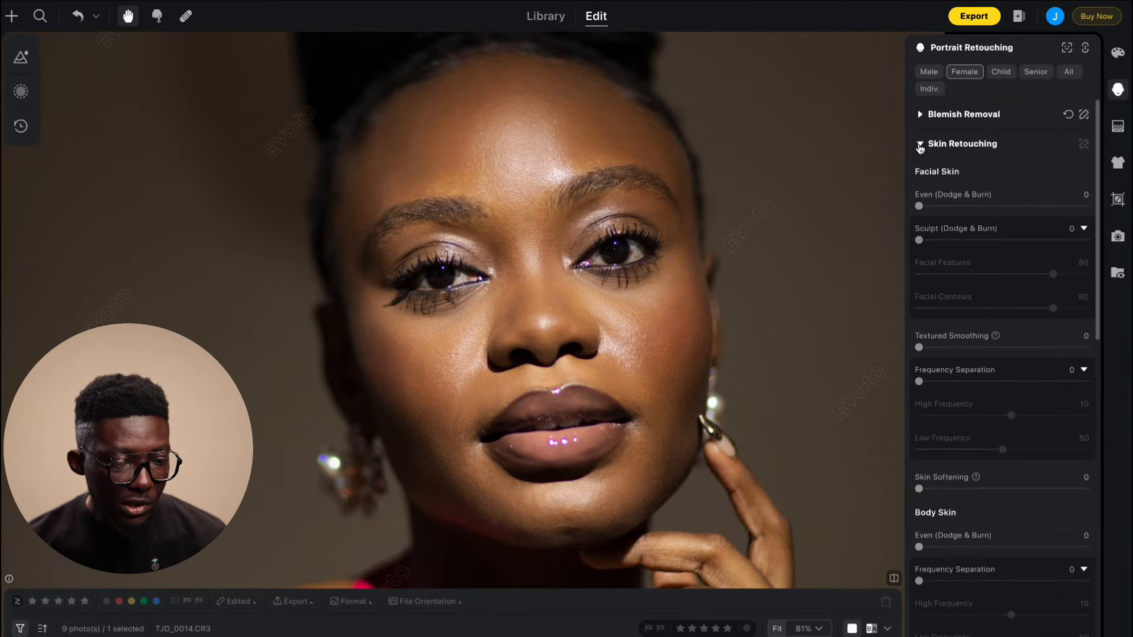
click(969, 207)
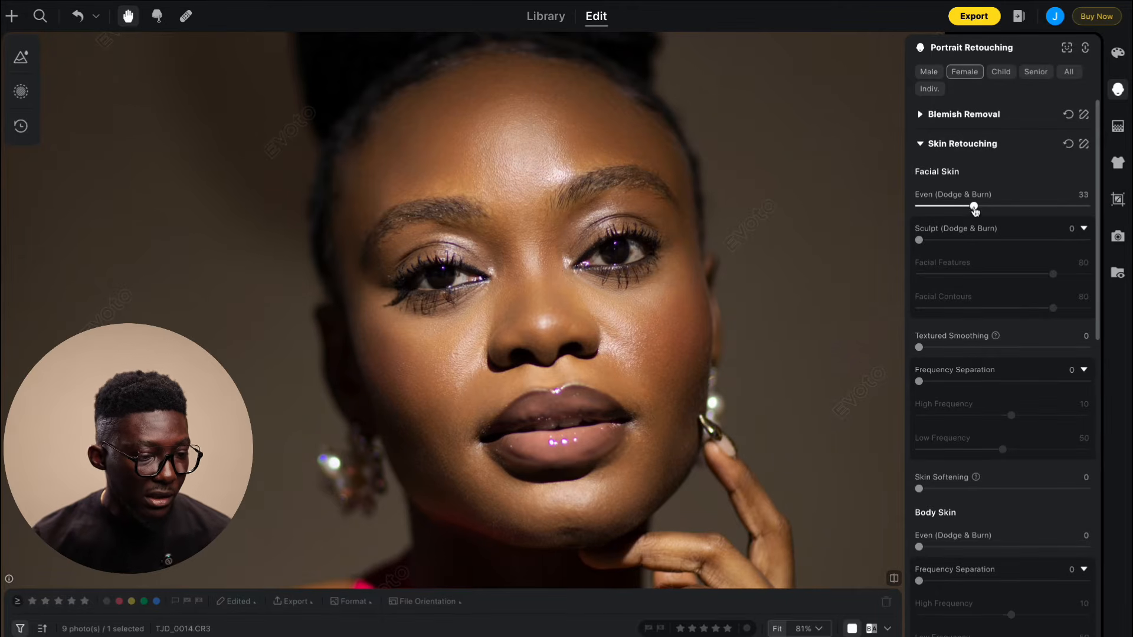
- Set facial Even (Dodge & Burn) to 29 and facial Frequency Separation to 16, check the skin, and collapse Skin Retouching
scroll(959, 323, down, 1)
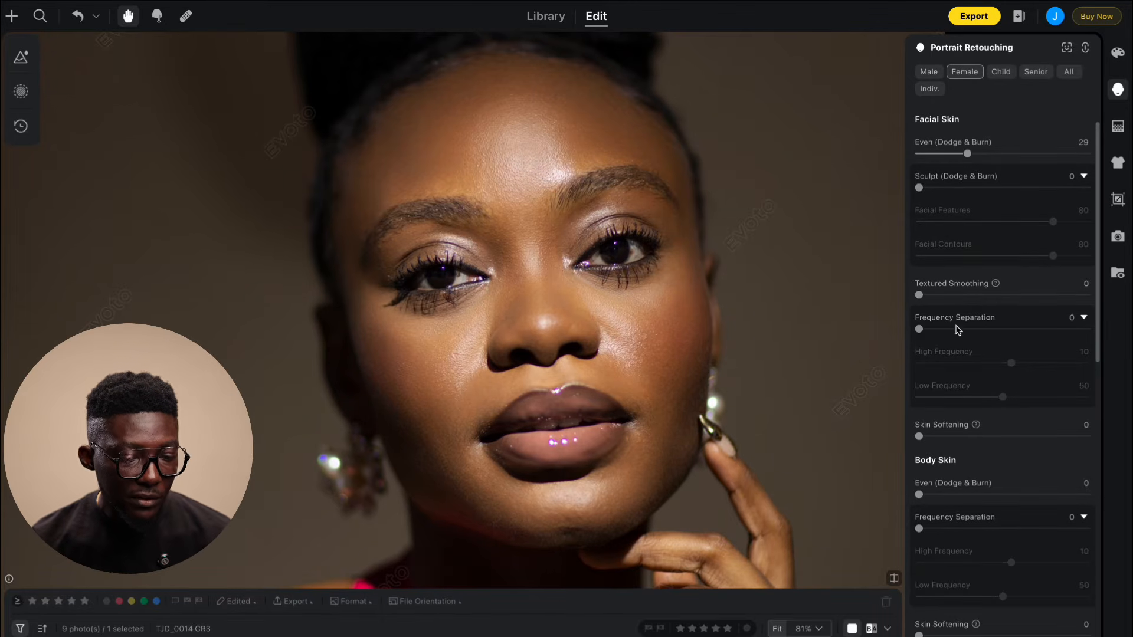
click(947, 329)
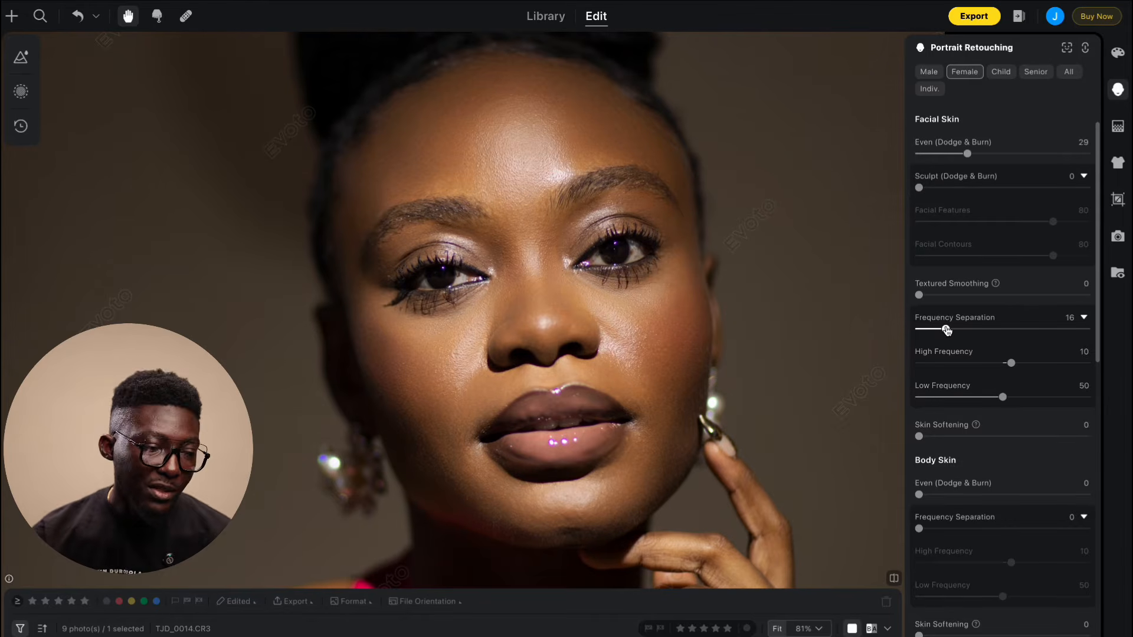
mouse_move(947, 330)
mouse_down()
mouse_move(935, 332)
mouse_move(946, 333)
mouse_up()
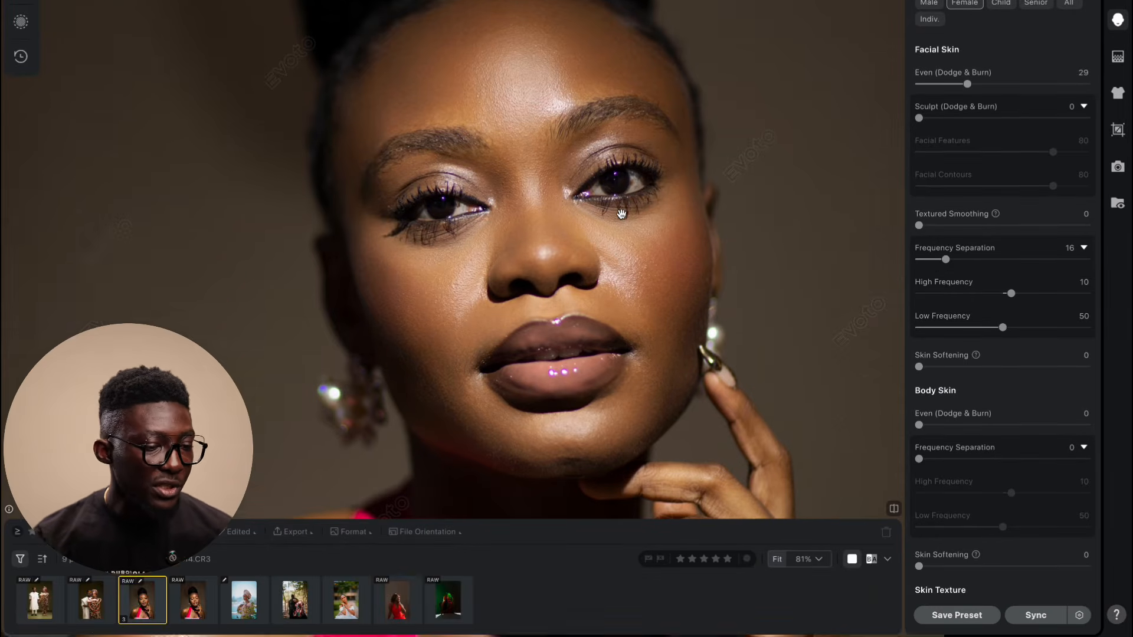
scroll(621, 283, down, 4)
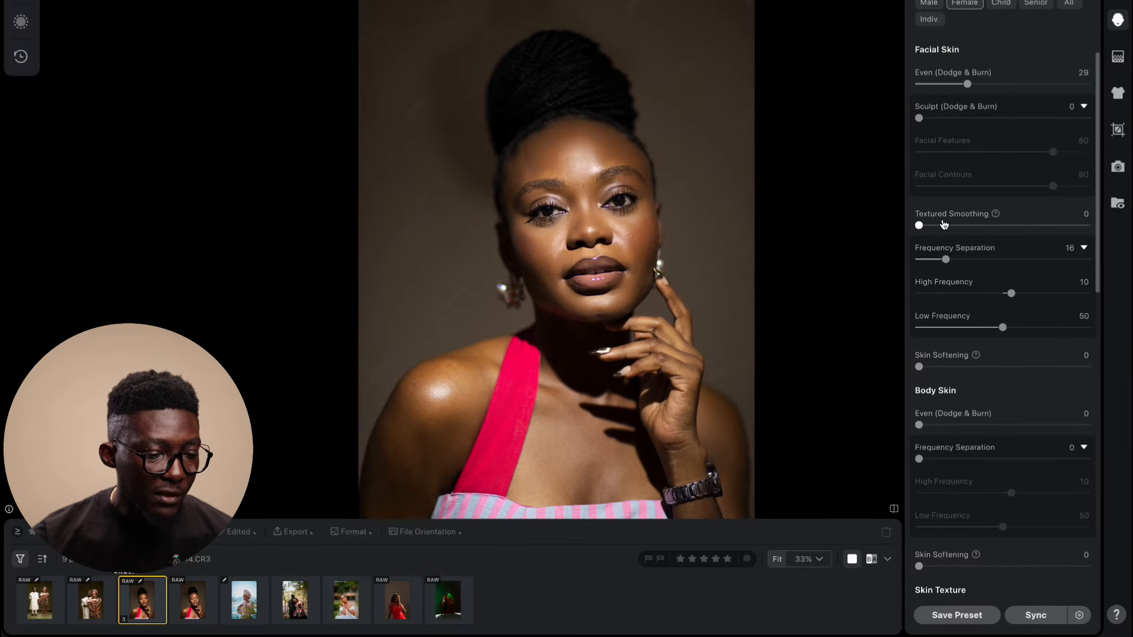
scroll(581, 211, up, 3)
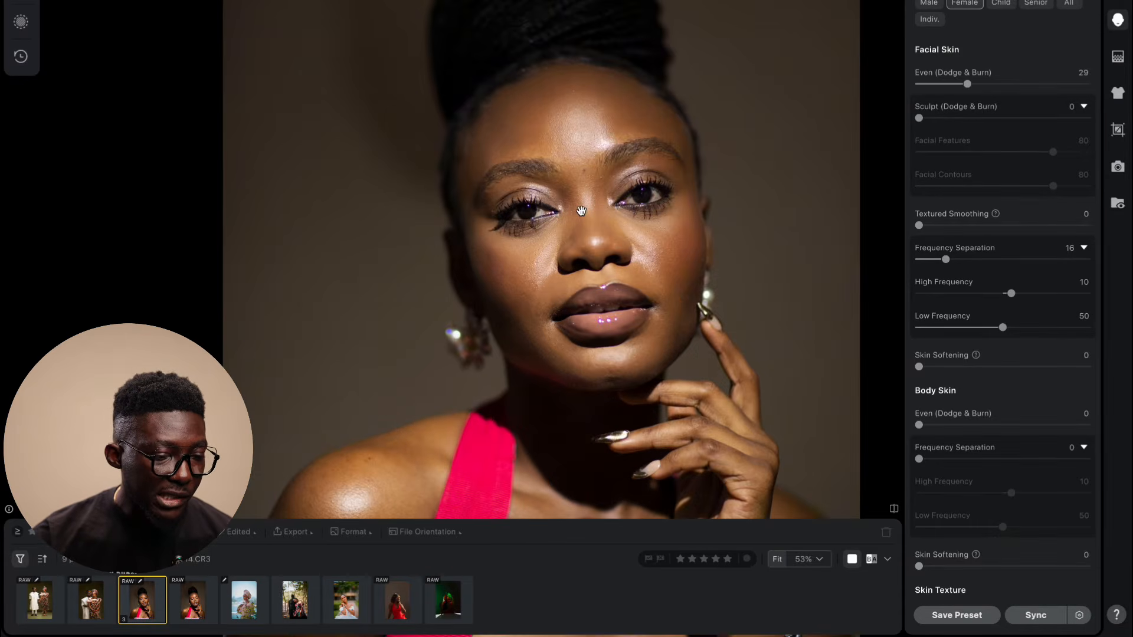
scroll(581, 211, up, 1)
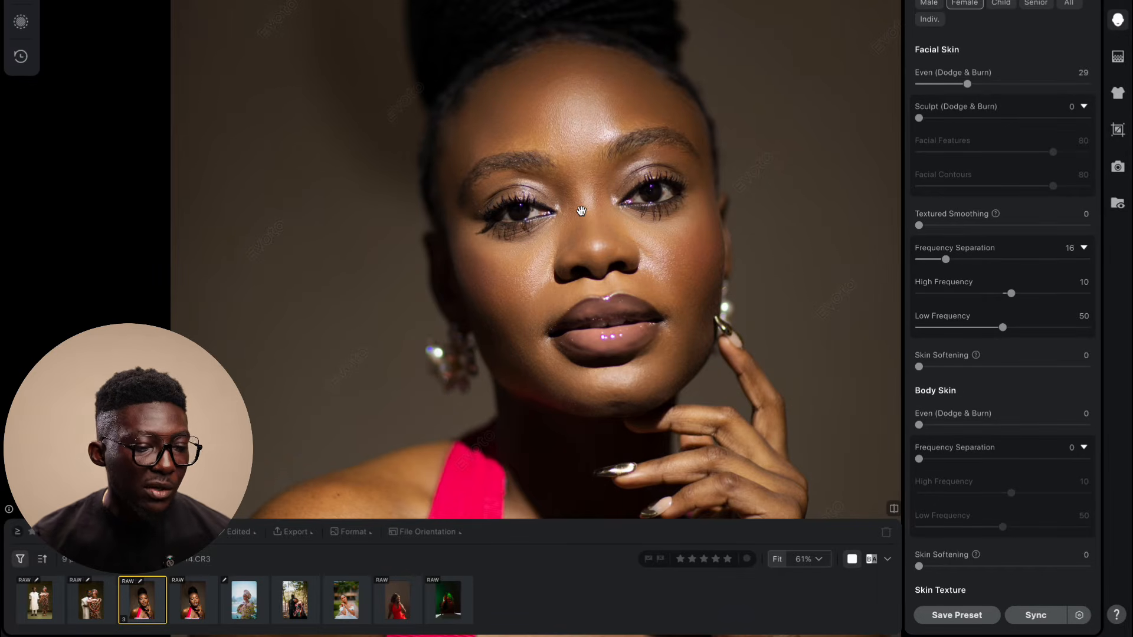
scroll(1008, 155, up, 1)
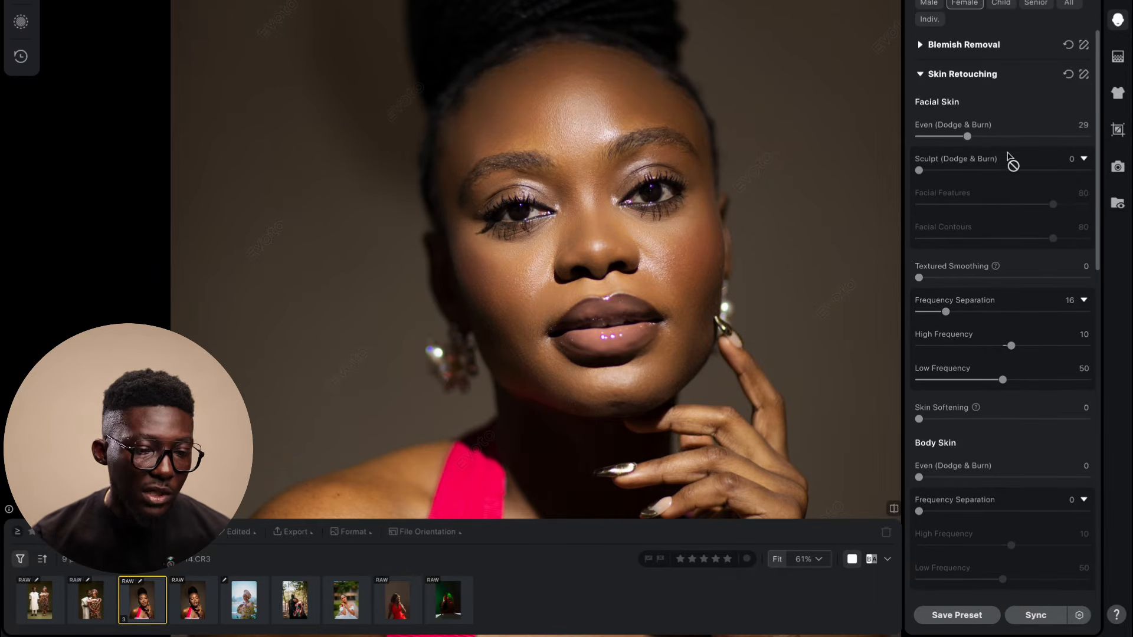
click(922, 78)
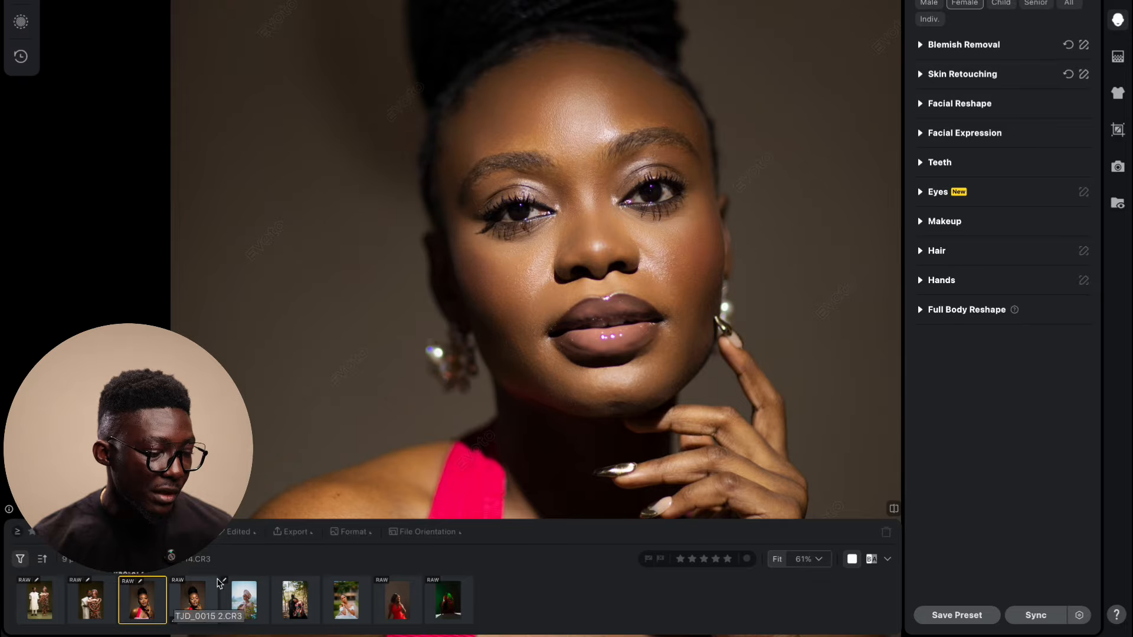
- Add TJD_0015 2.CR3 to the selection alongside TJD_0014.CR3 and examine the facial skin in the closed-eyes portrait
click(194, 602)
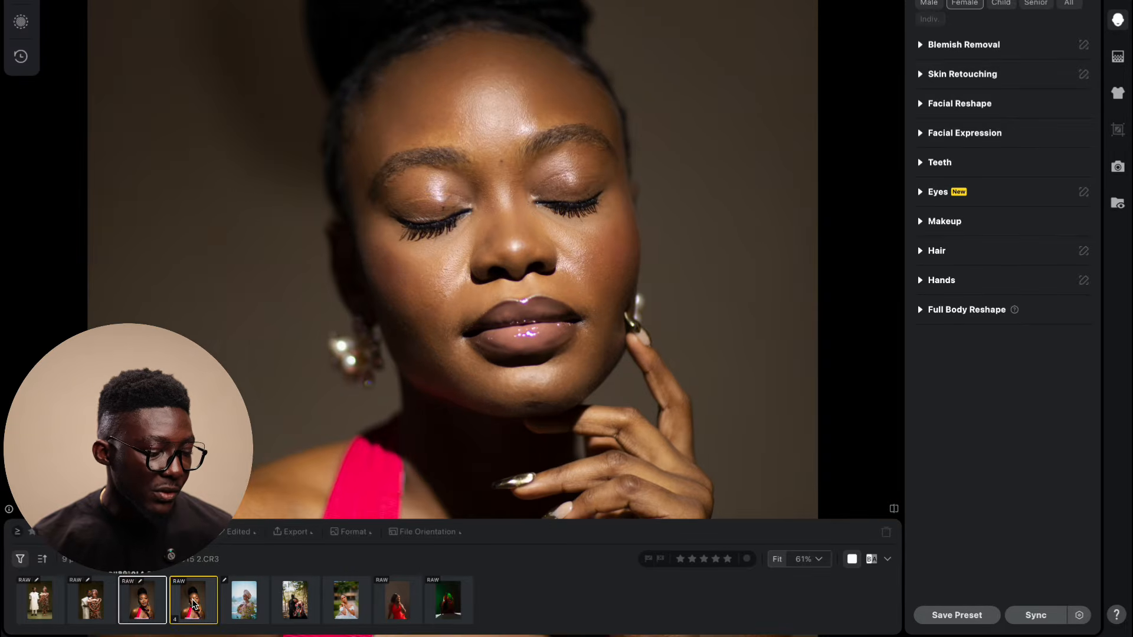
scroll(485, 185, up, 2)
scroll(485, 185, down, 4)
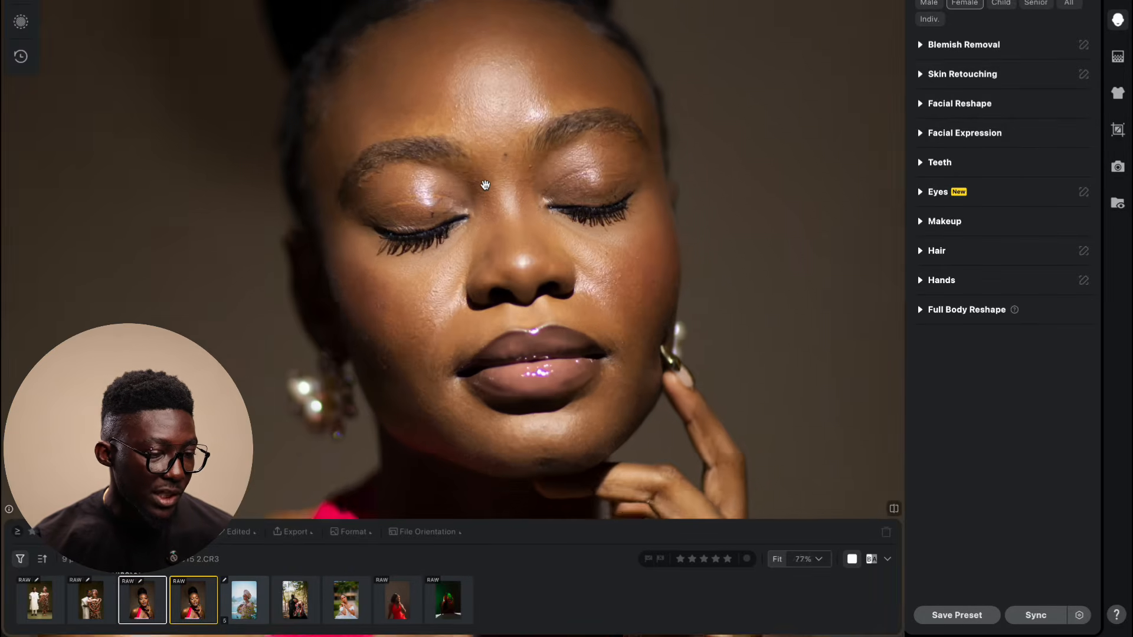
scroll(485, 185, up, 2)
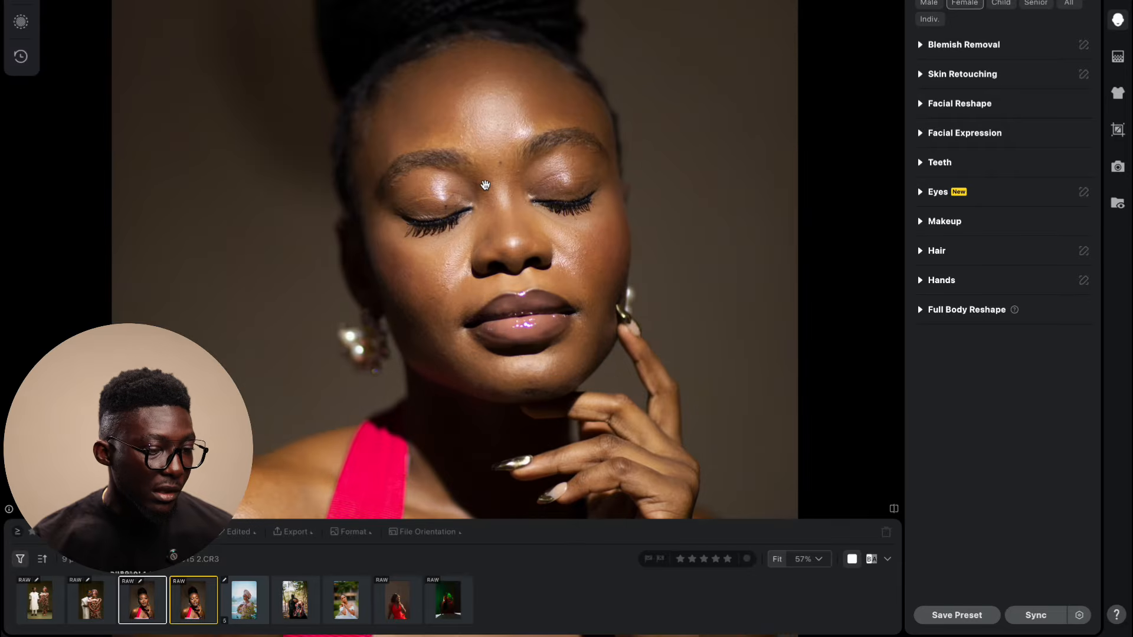
scroll(467, 210, up, 2)
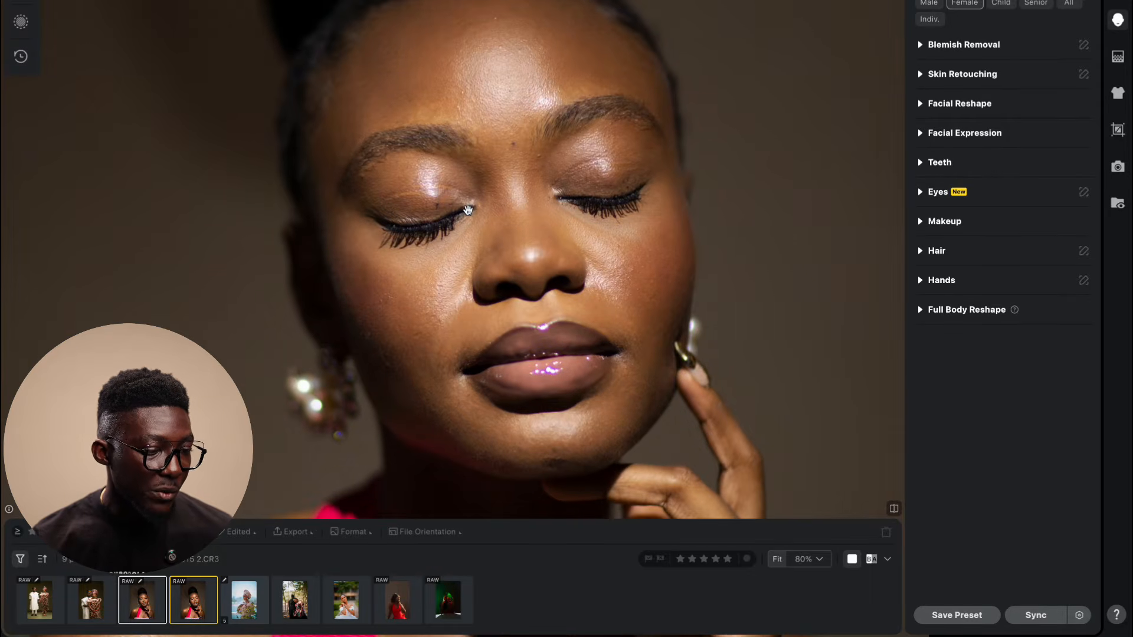
- Sync the retouching from TJD_0014.CR3 to TJD_0015 2.CR3 and inspect the closed-eyes portrait
click(150, 605)
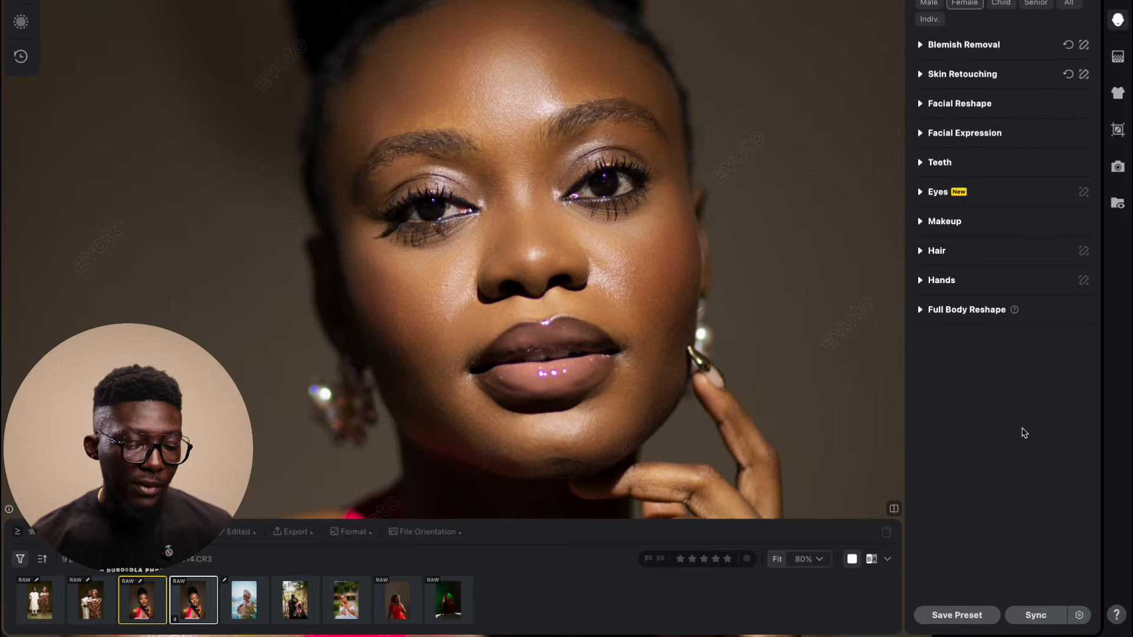
click(1037, 614)
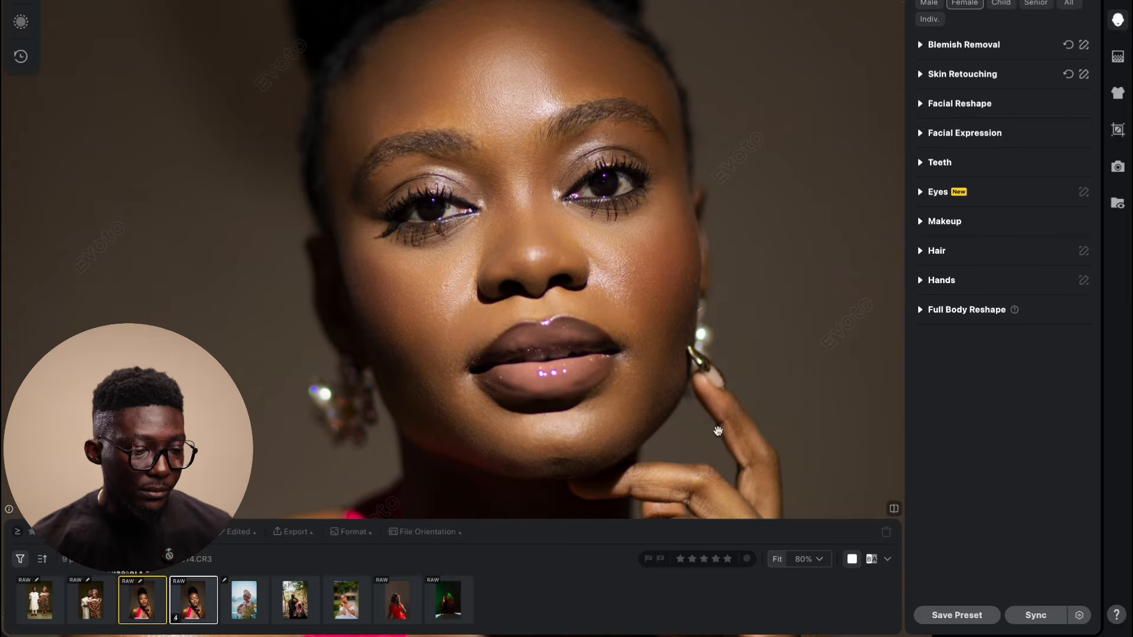
click(186, 618)
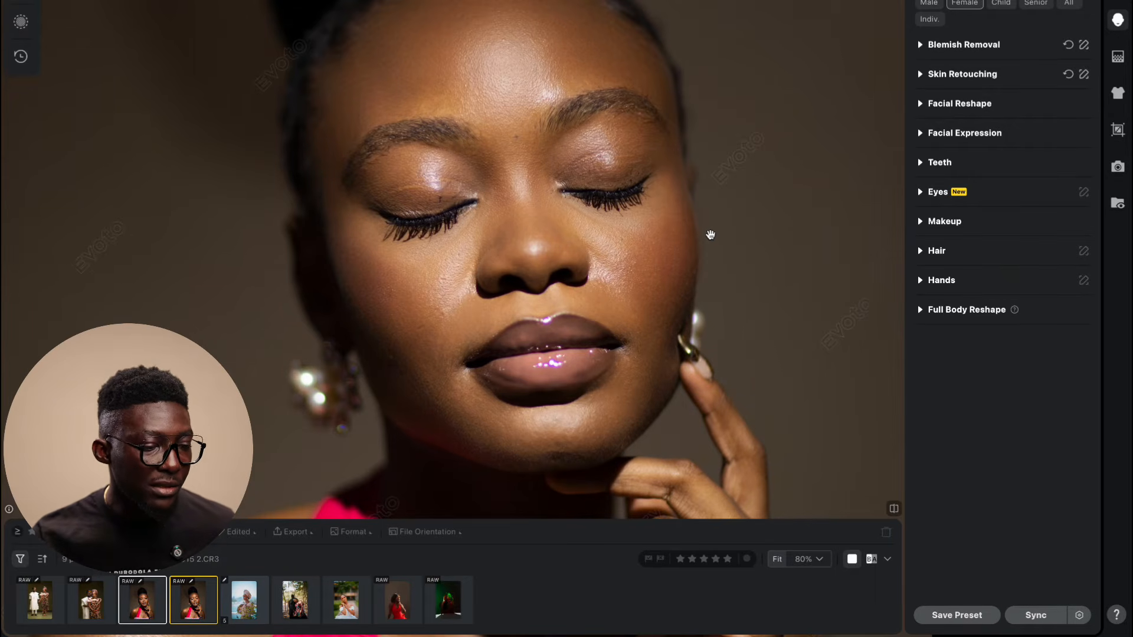
key(ctrl+0)
scroll(710, 234, down, 1)
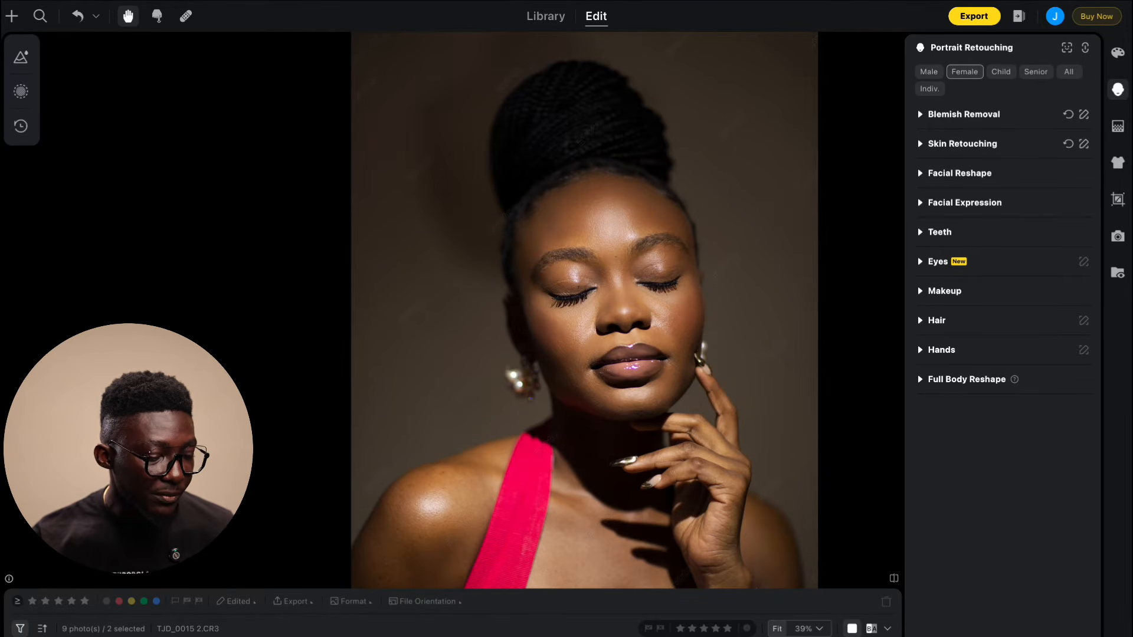
- Open the outdoor couple photo TJD_0263.jpg and set Freckles & Acne removal to 81 for the Female target
key(Right)
scroll(446, 316, up, 3)
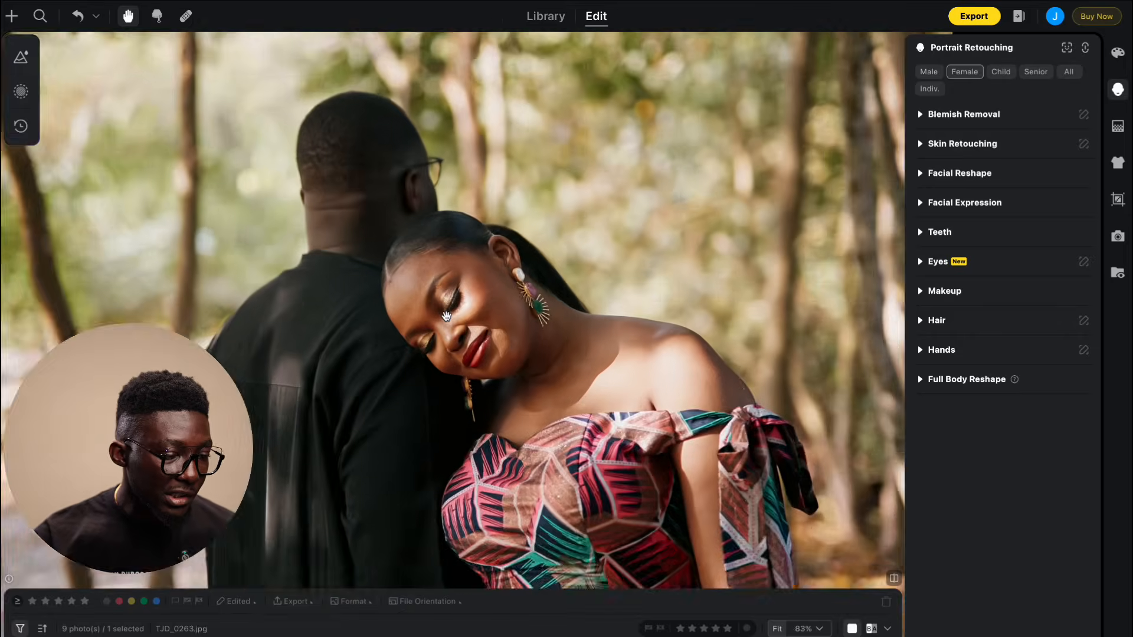
scroll(446, 317, up, 4)
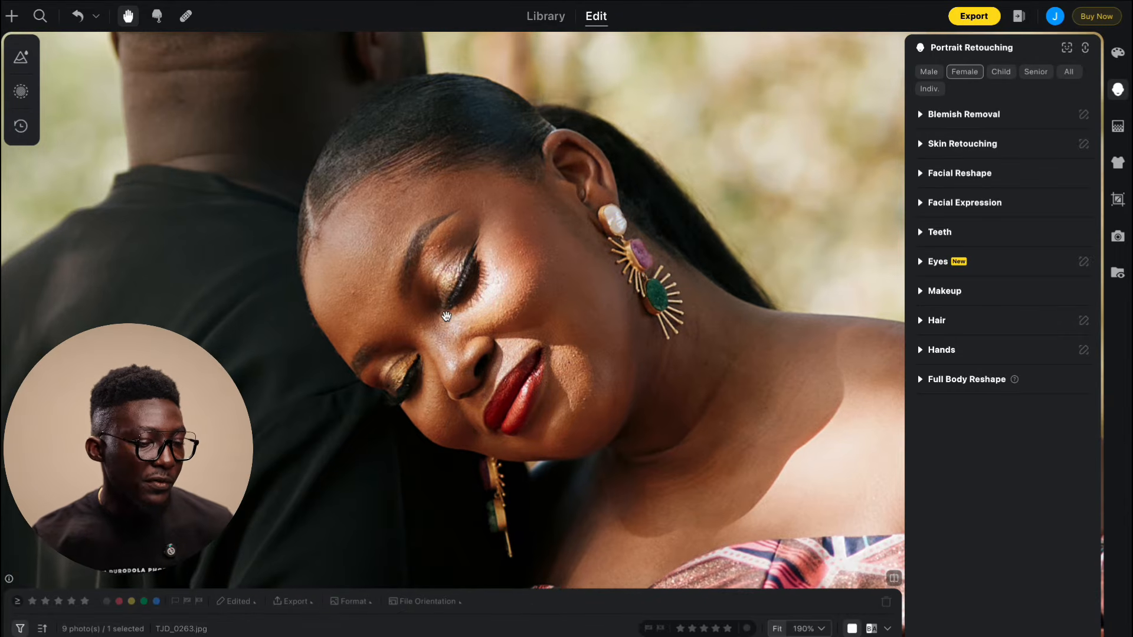
scroll(446, 316, down, 5)
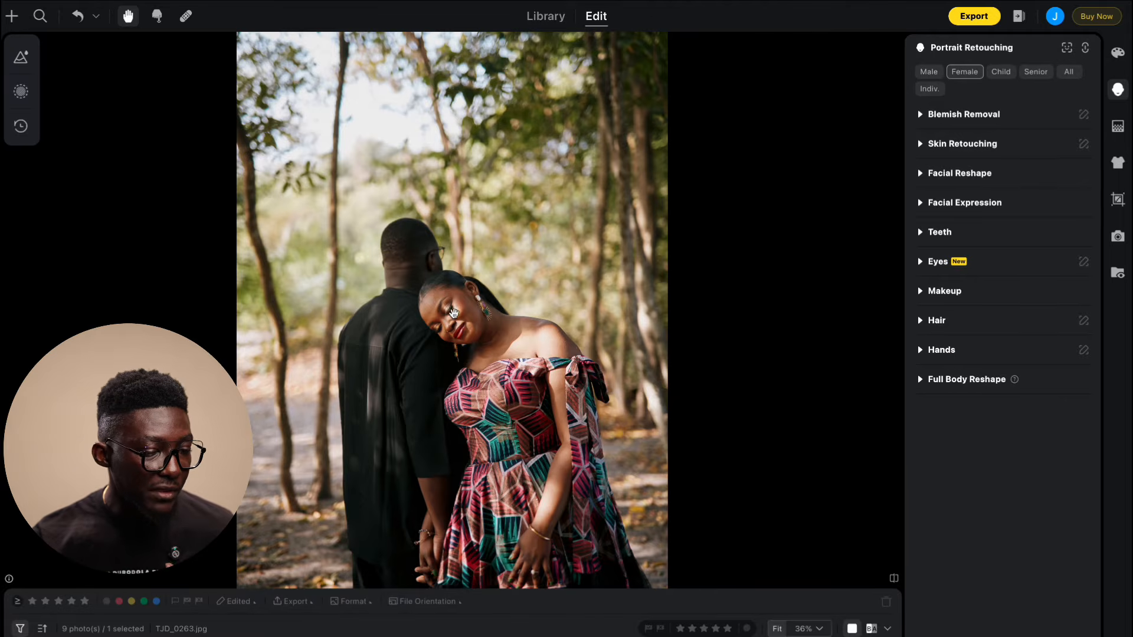
scroll(454, 313, up, 5)
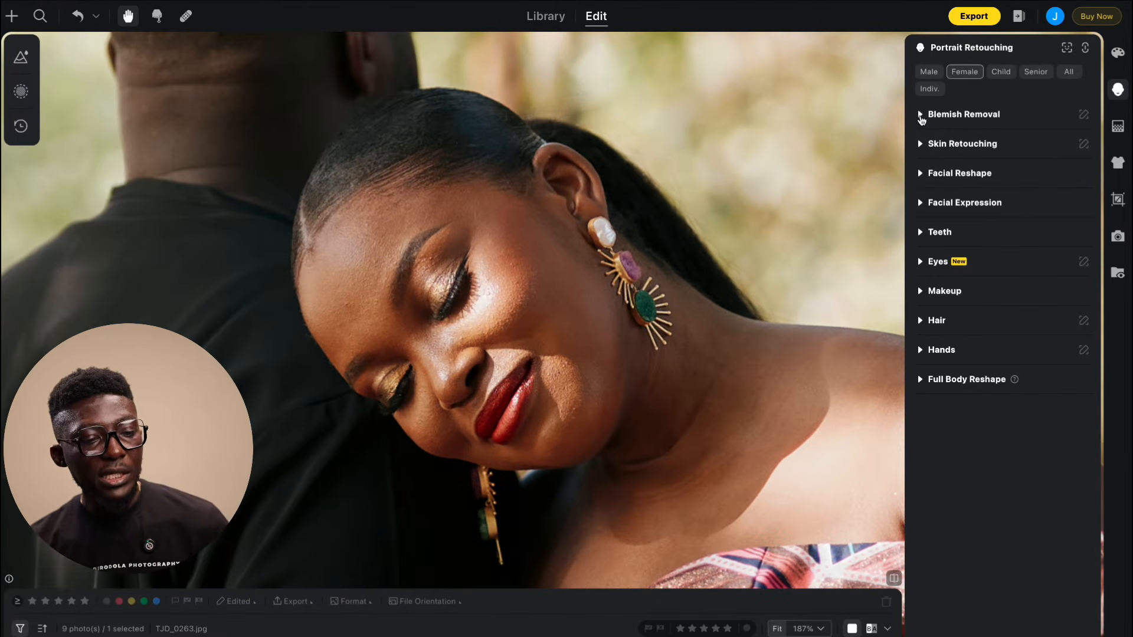
click(920, 115)
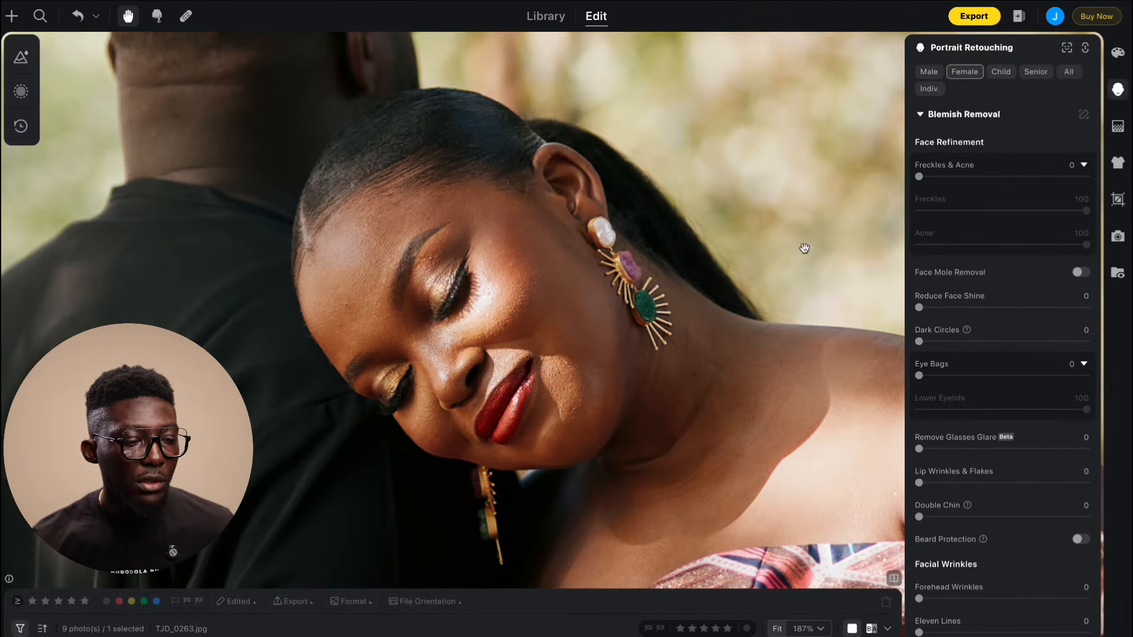
click(1027, 179)
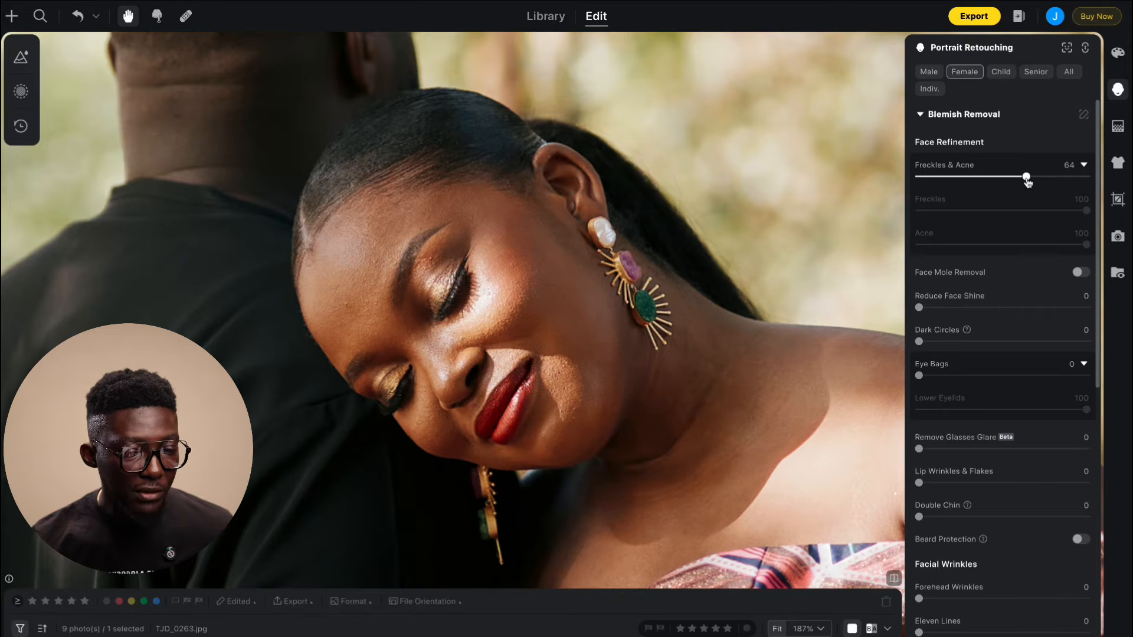
drag(1027, 179, 1057, 180)
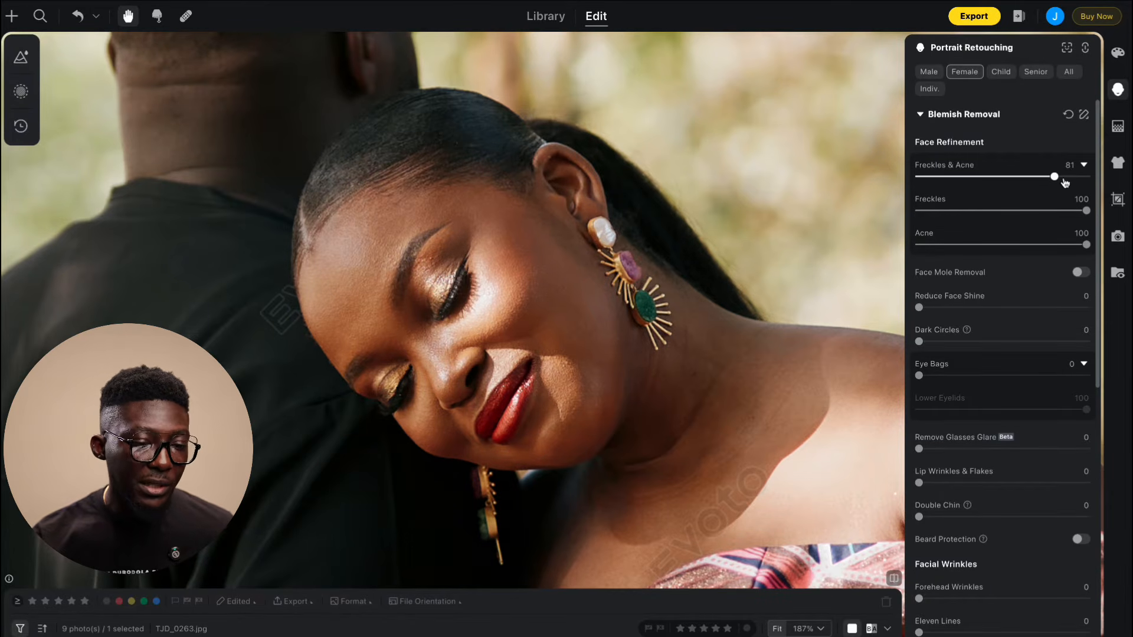
- Set Neck Wrinkles under Body Refinement to 89 for the woman in TJD_0263.jpg
scroll(1050, 182, down, 2)
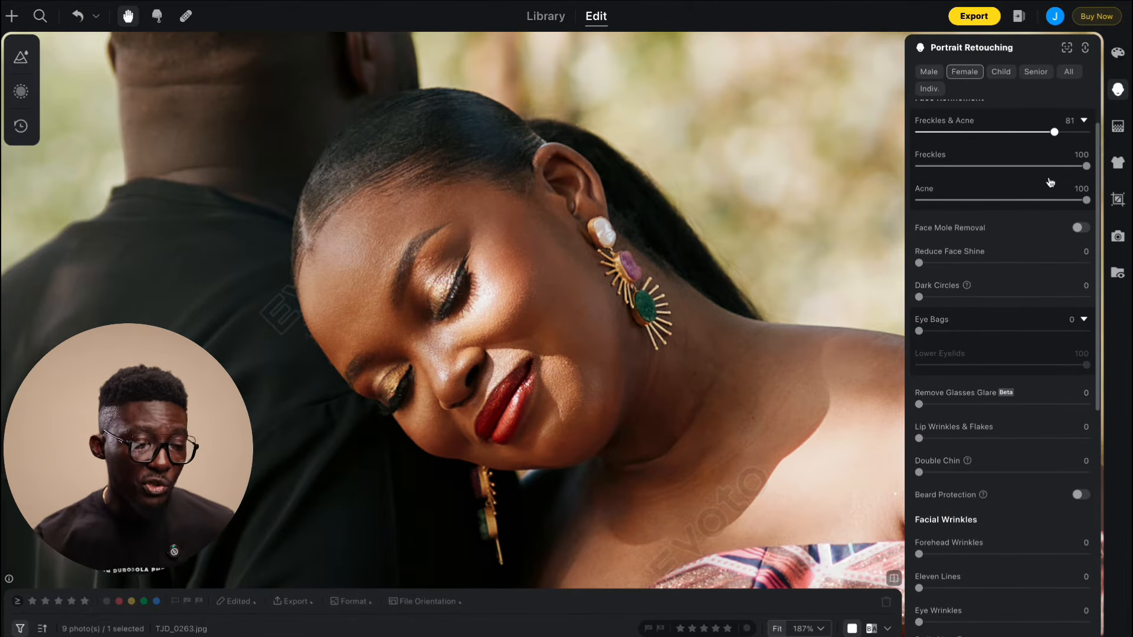
scroll(1050, 182, down, 20)
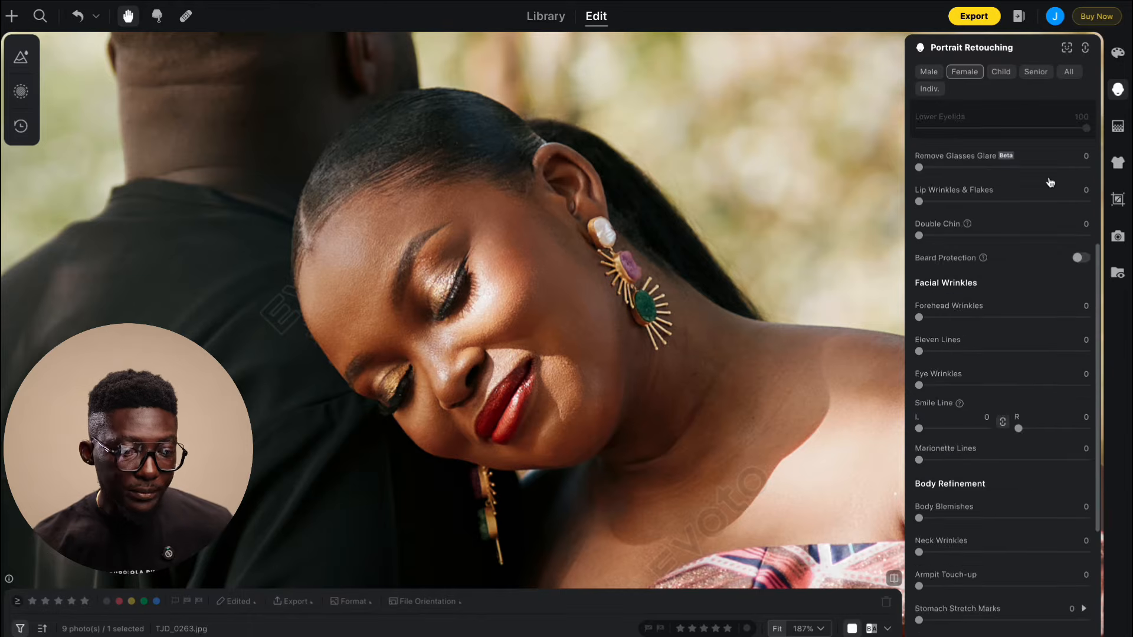
scroll(1050, 182, down, 1)
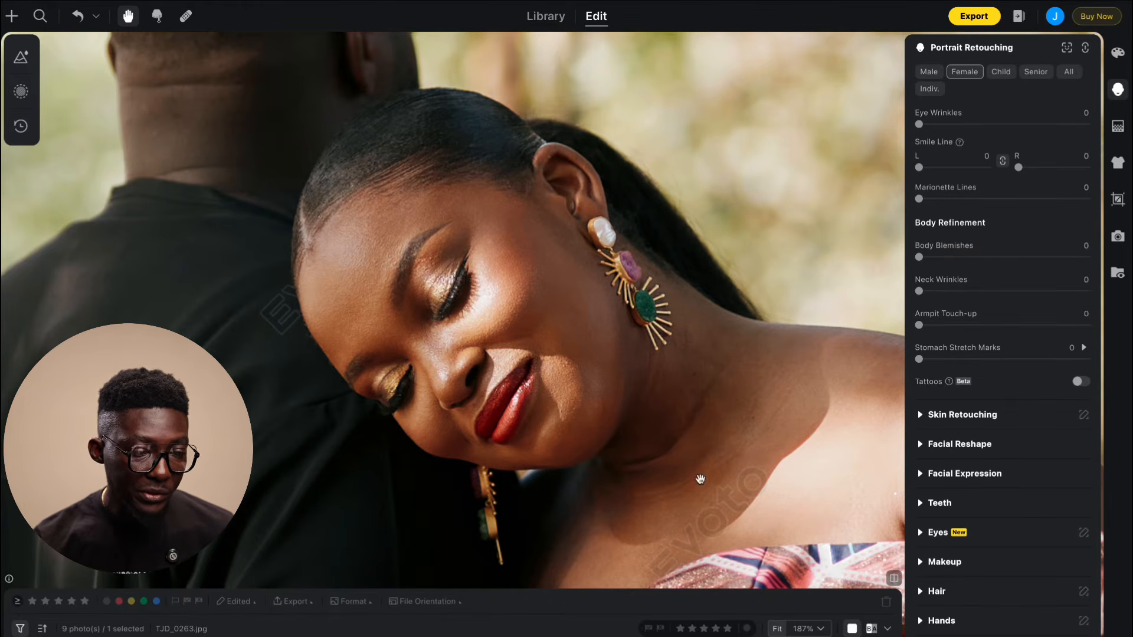
scroll(1061, 253, up, 3)
scroll(1060, 253, up, 5)
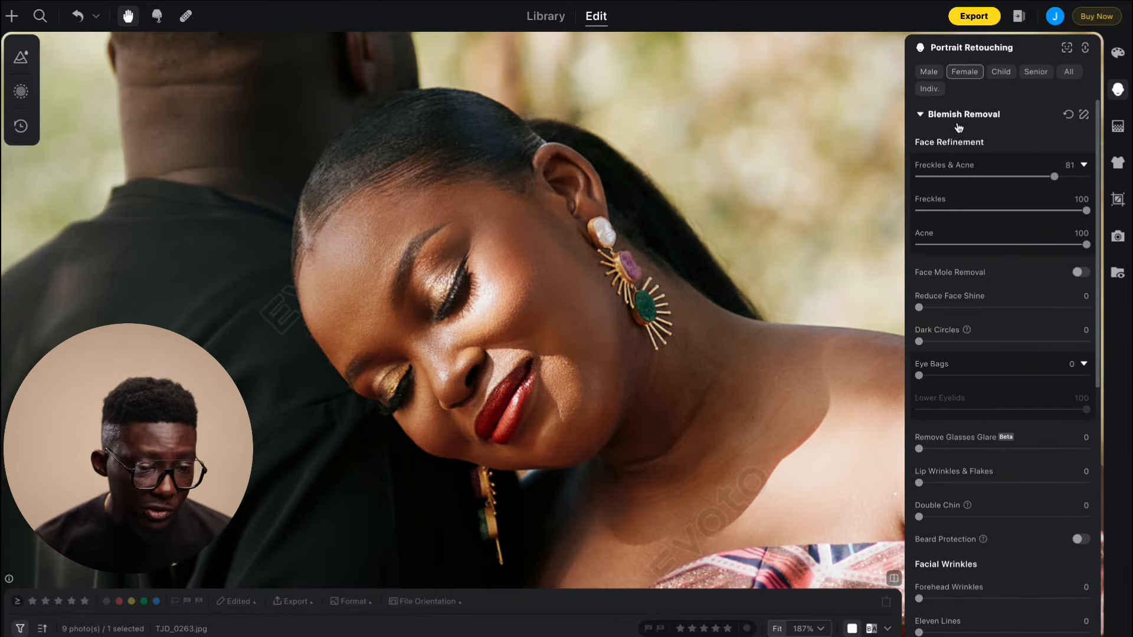
scroll(957, 126, down, 4)
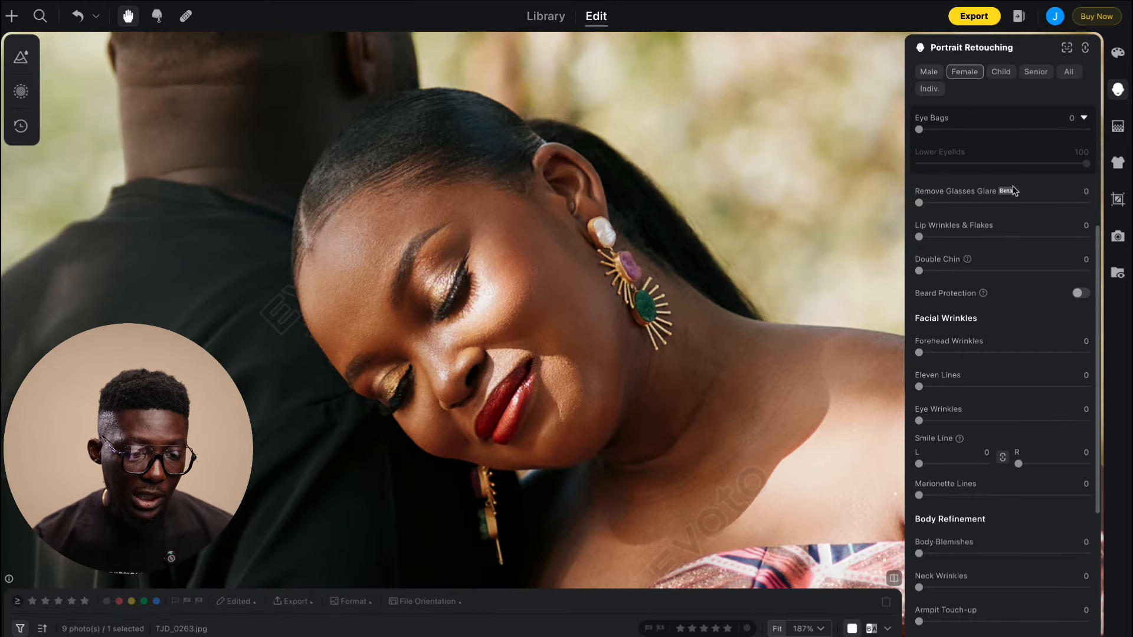
scroll(992, 339, down, 2)
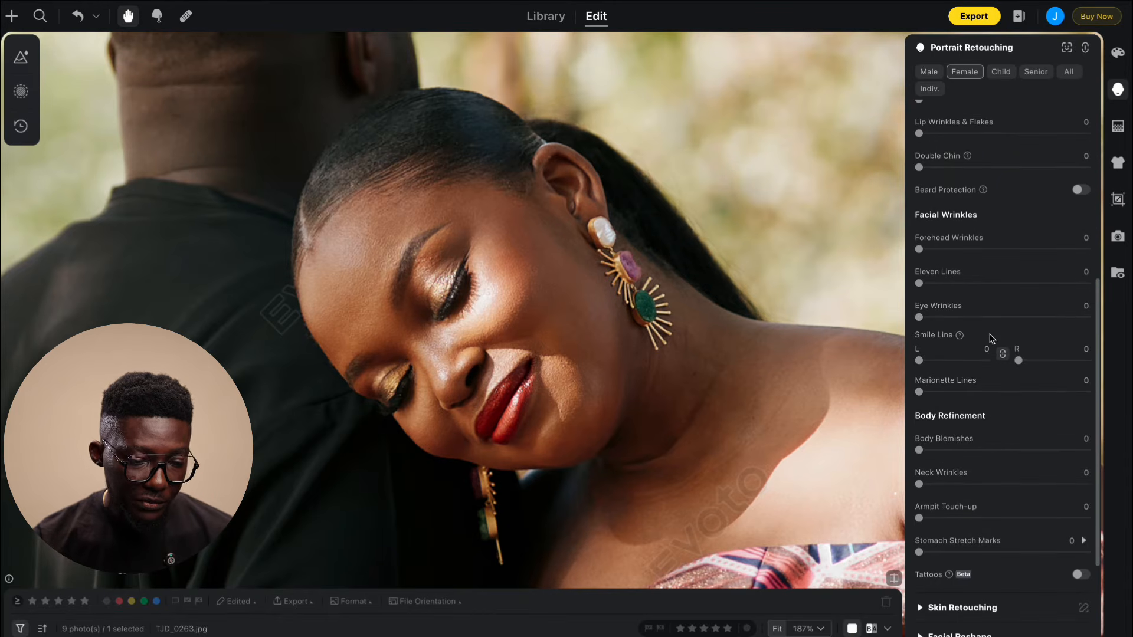
scroll(992, 339, down, 3)
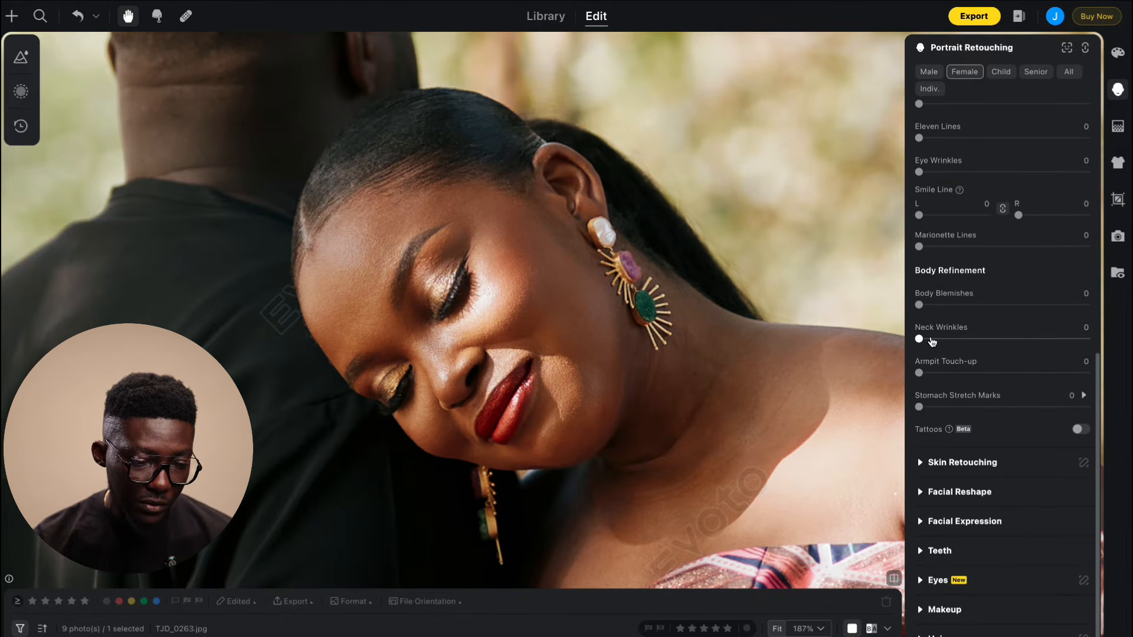
click(990, 340)
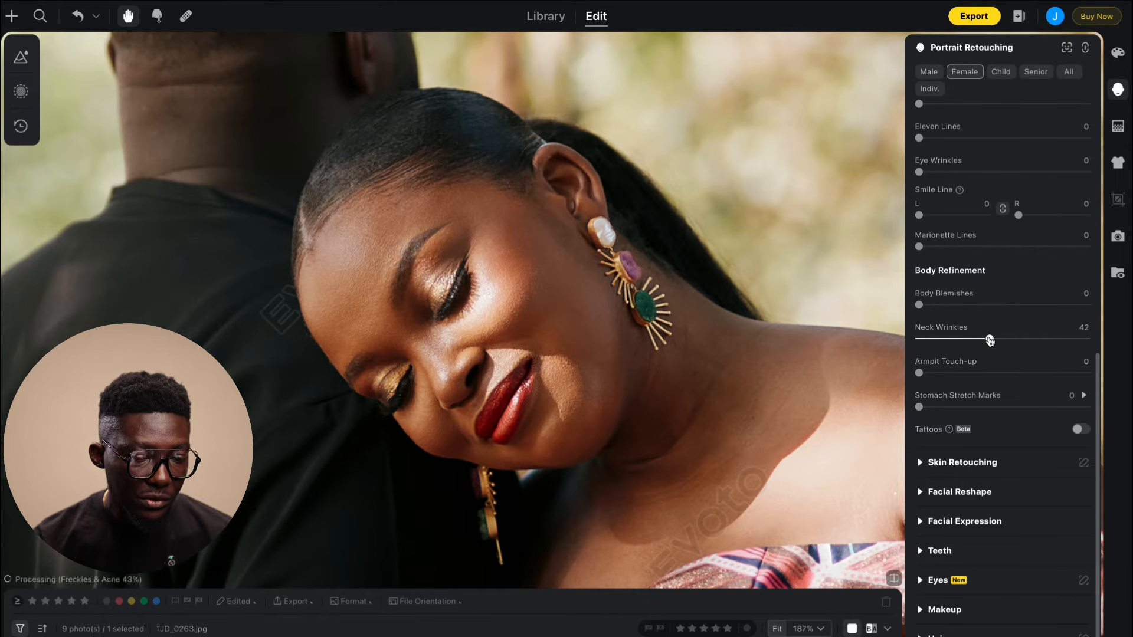
drag(990, 340, 1020, 343)
drag(1041, 343, 1067, 341)
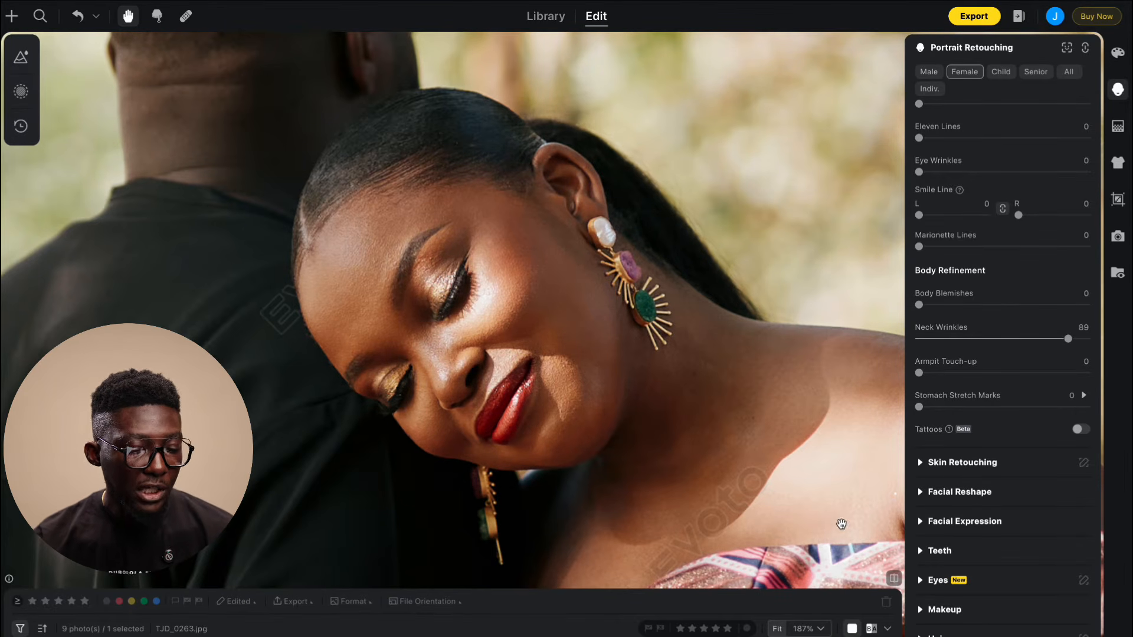
- Compare the original and retouched versions of TJD_0263.jpg side by side, examining the woman's face and neck
click(870, 629)
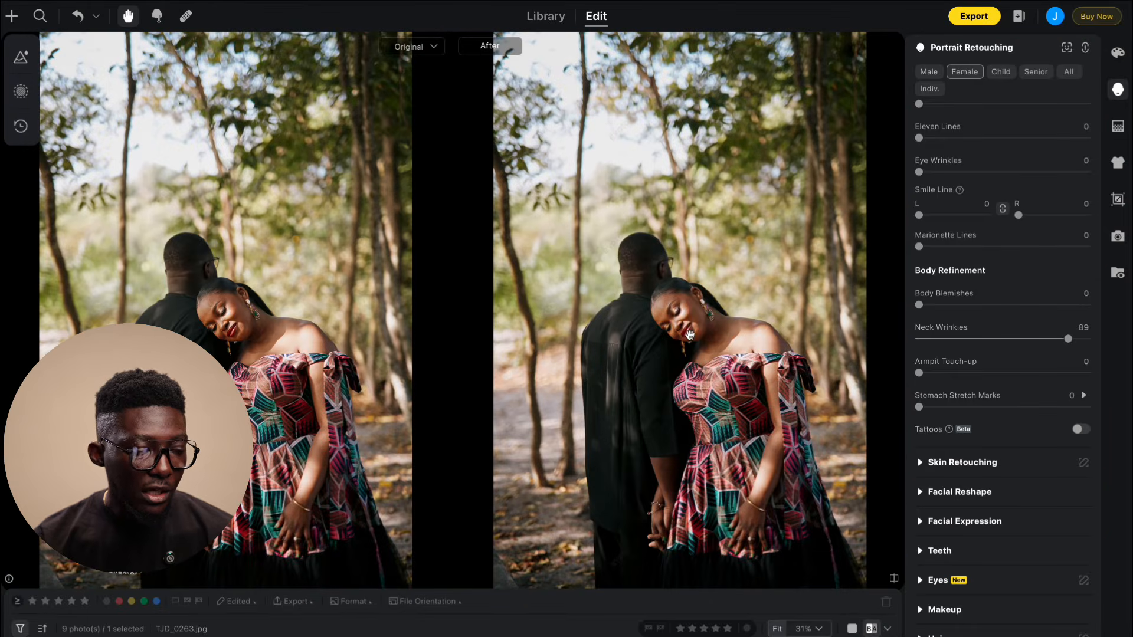
scroll(690, 335, up, 5)
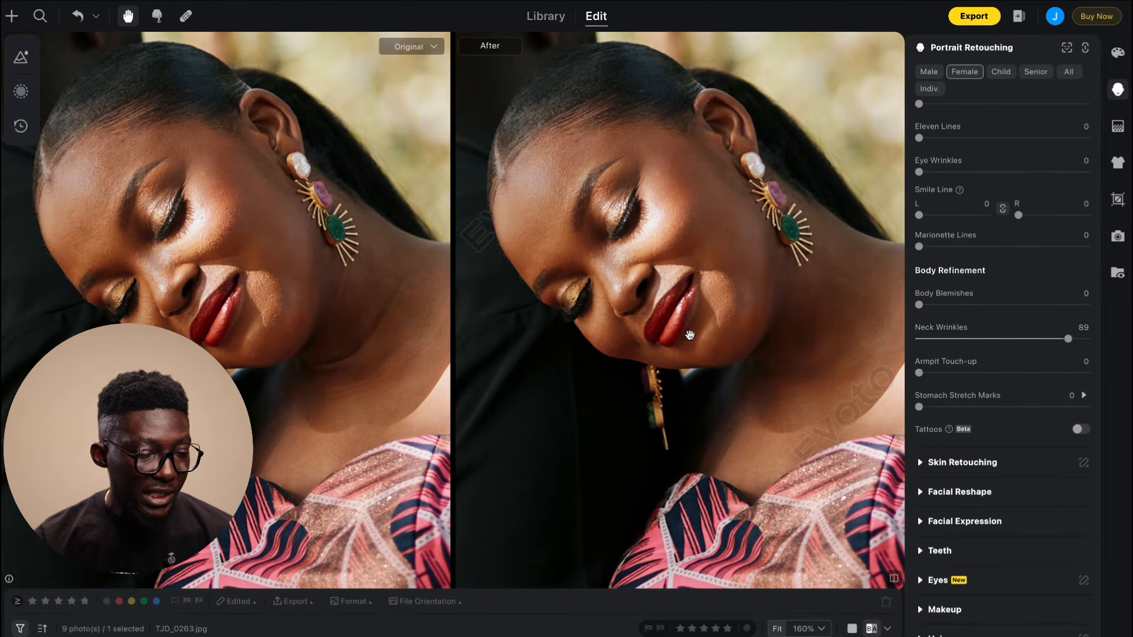
scroll(689, 335, down, 1)
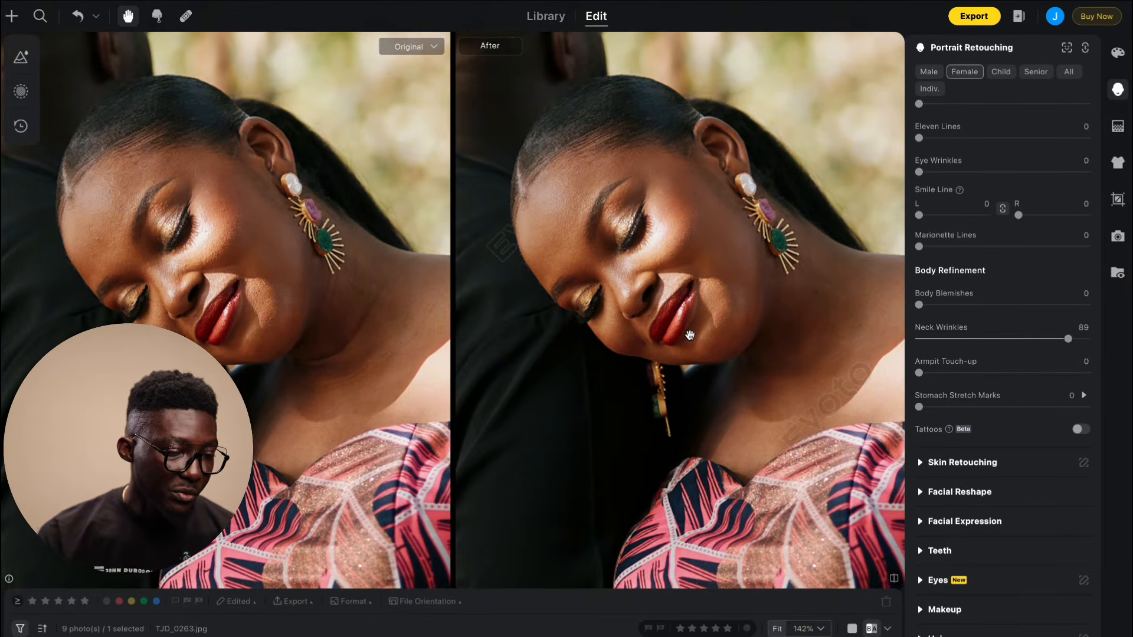
- Compare TJD_0263.jpg before and after retouching, and reopen TJD_0015 2.CR3 to examine the woman's eyelids and facial skin up close
click(689, 335)
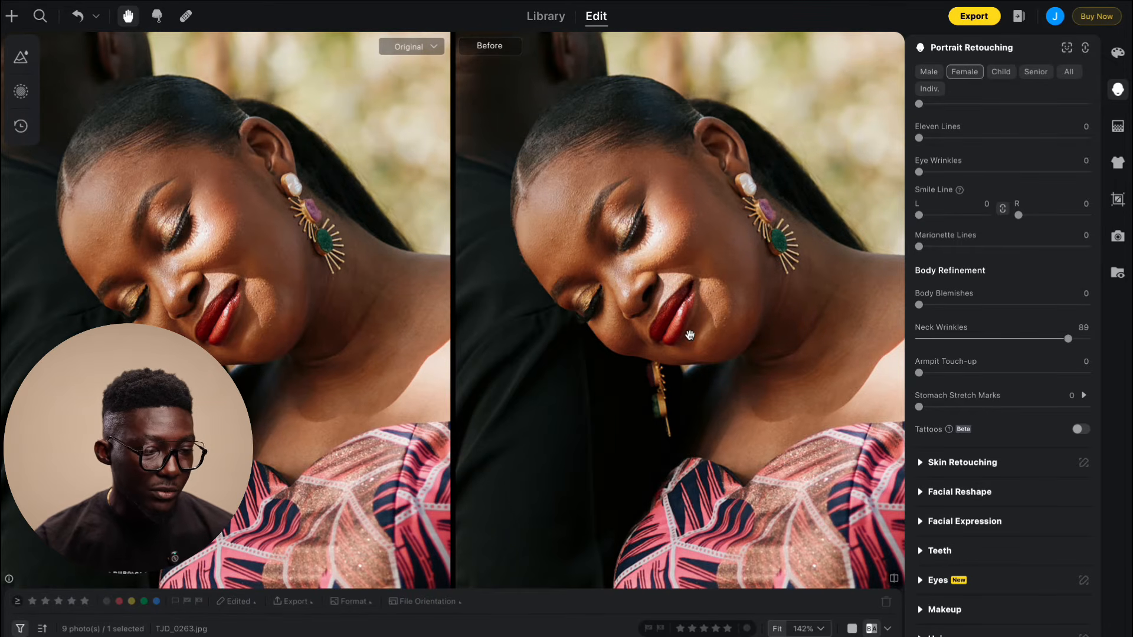
click(690, 335)
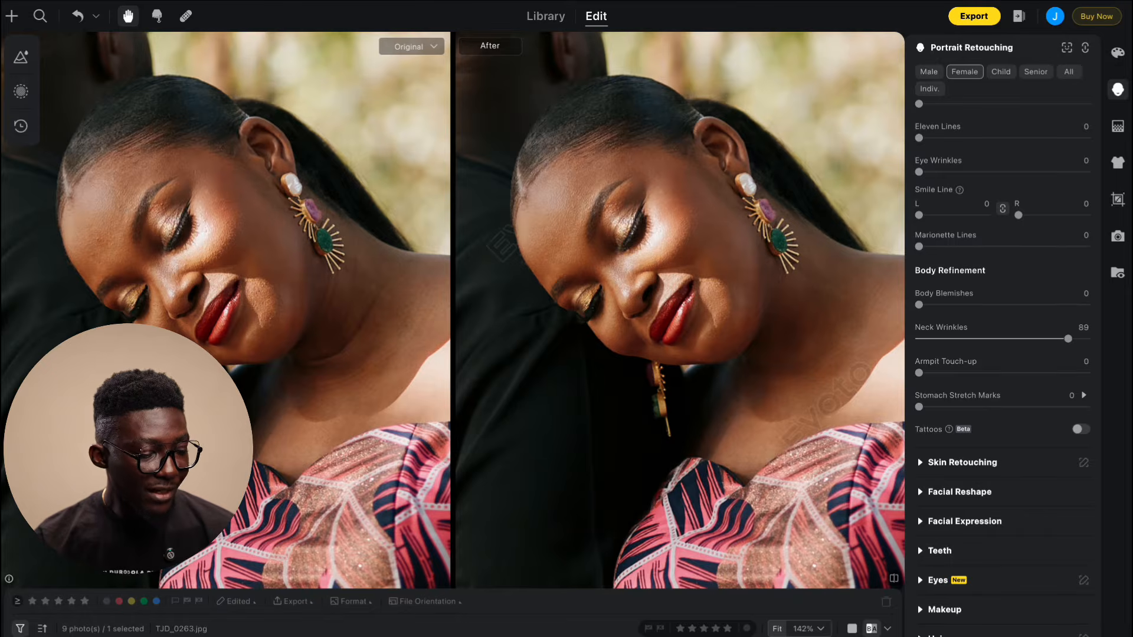
key(Right)
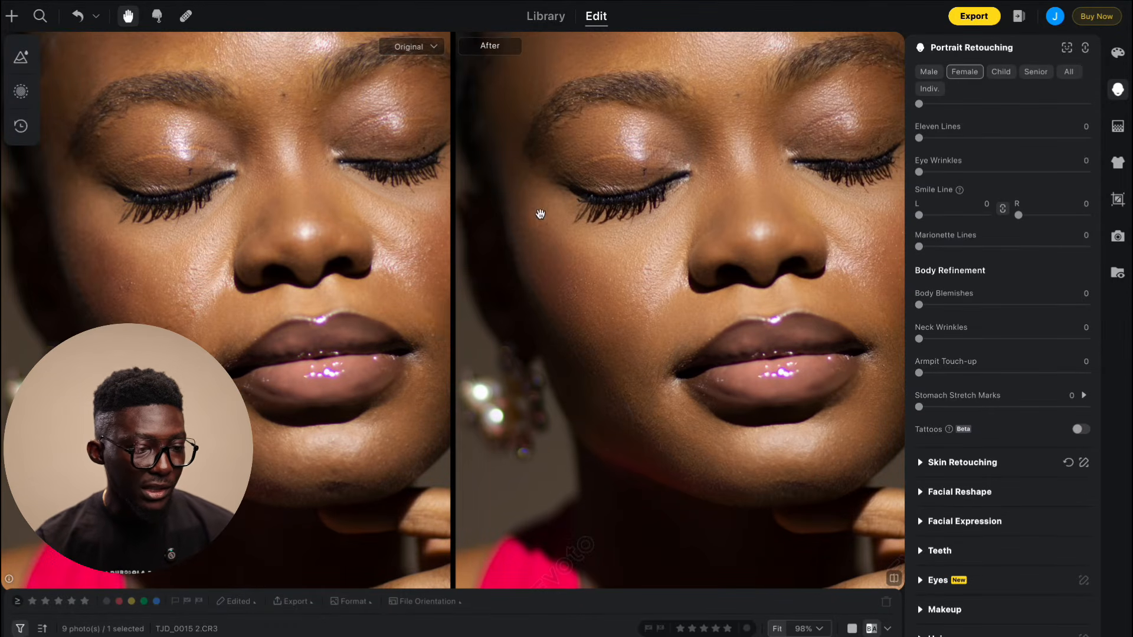
scroll(693, 154, down, 3)
drag(698, 119, 678, 169)
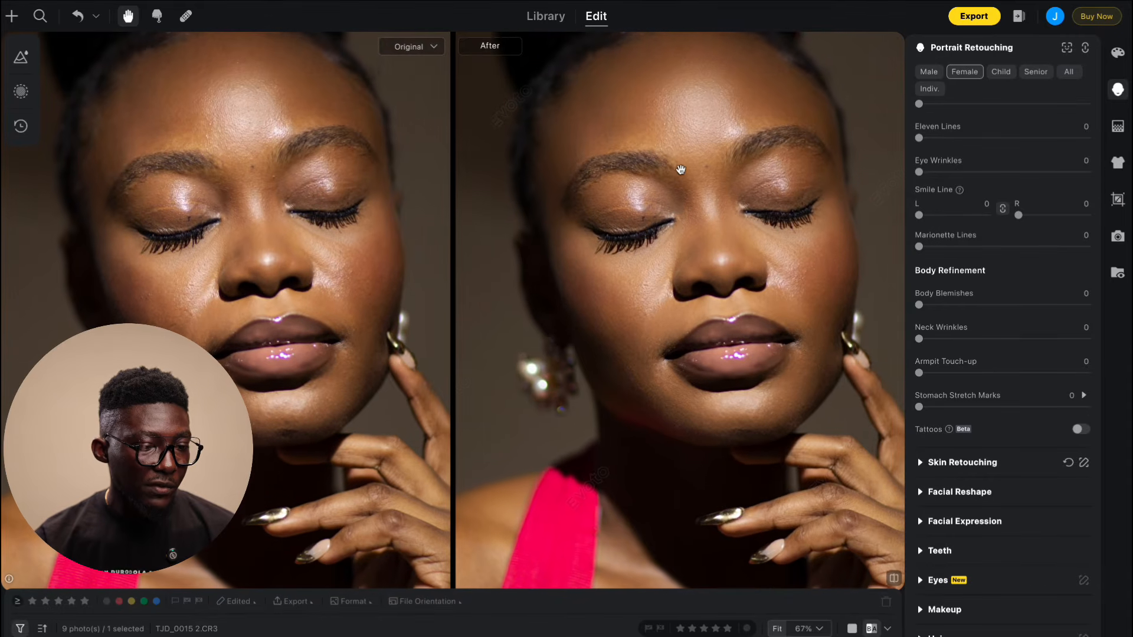
scroll(759, 195, up, 3)
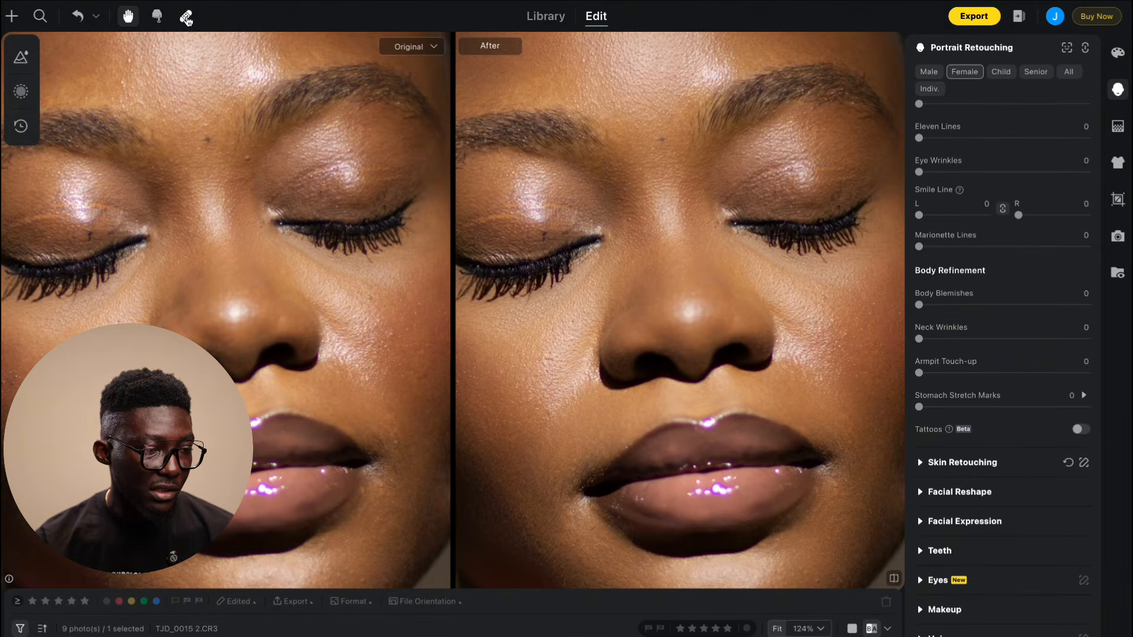
click(182, 16)
scroll(535, 237, up, 5)
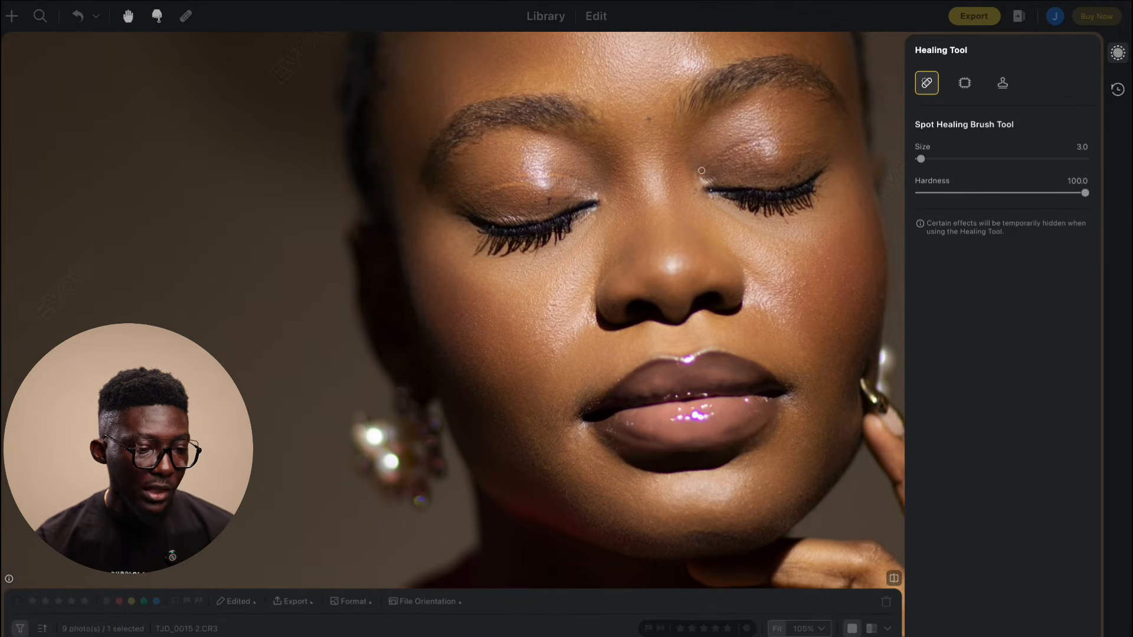
drag(701, 170, 758, 142)
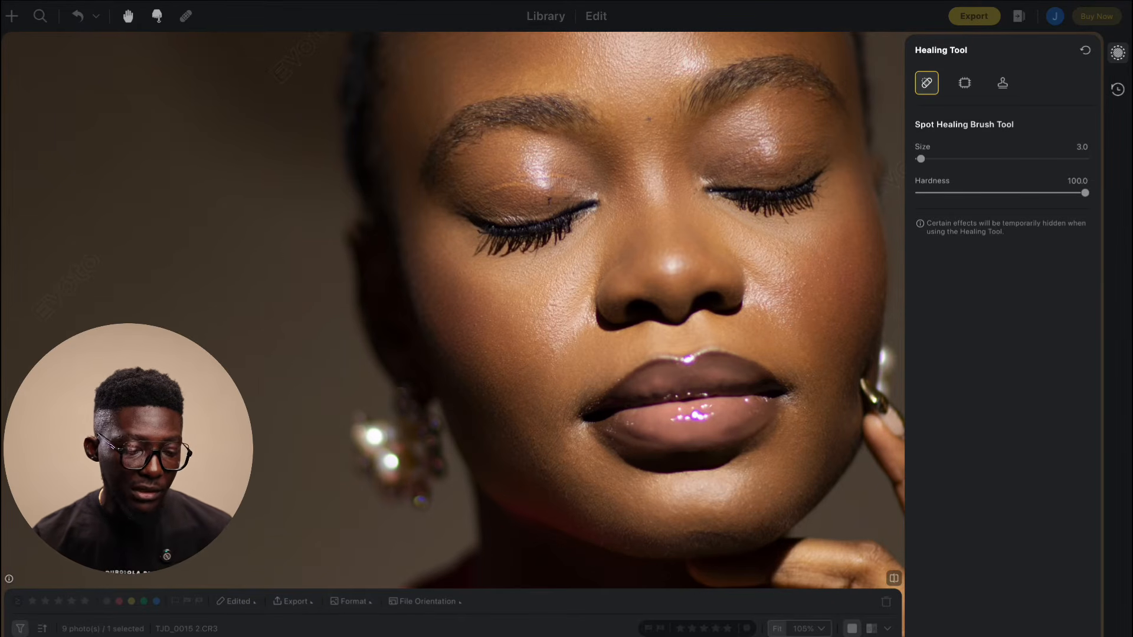
key(Escape)
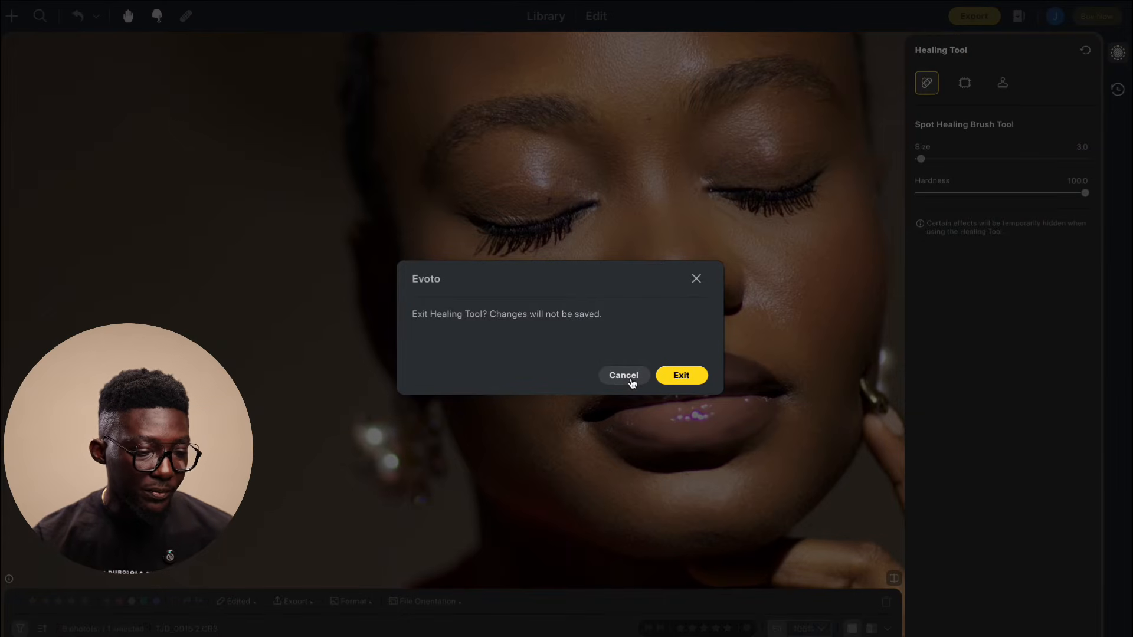
click(679, 377)
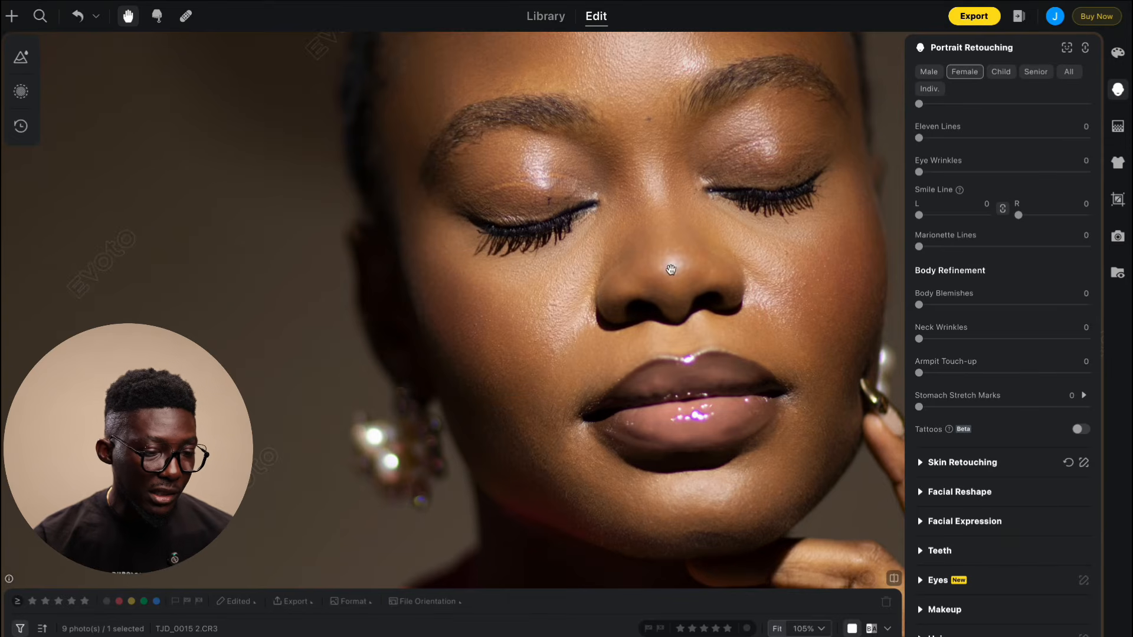
- Open the white-dress portrait TJD_0316.jpg and set Freckles & Acne removal to 86 for the Female target
scroll(671, 269, down, 8)
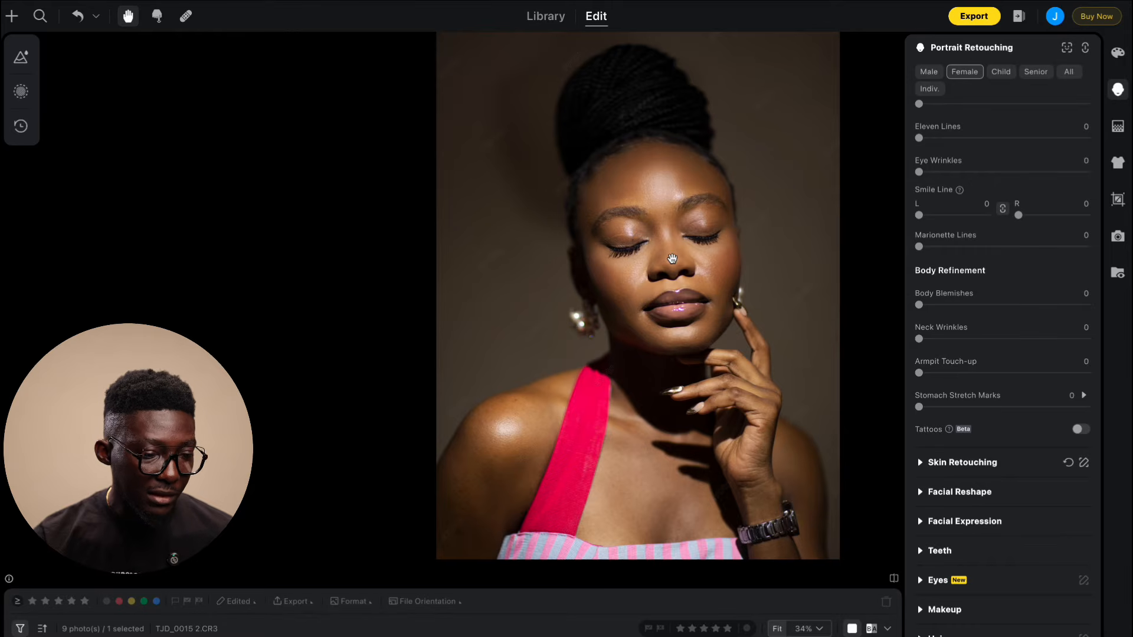
scroll(672, 259, down, 2)
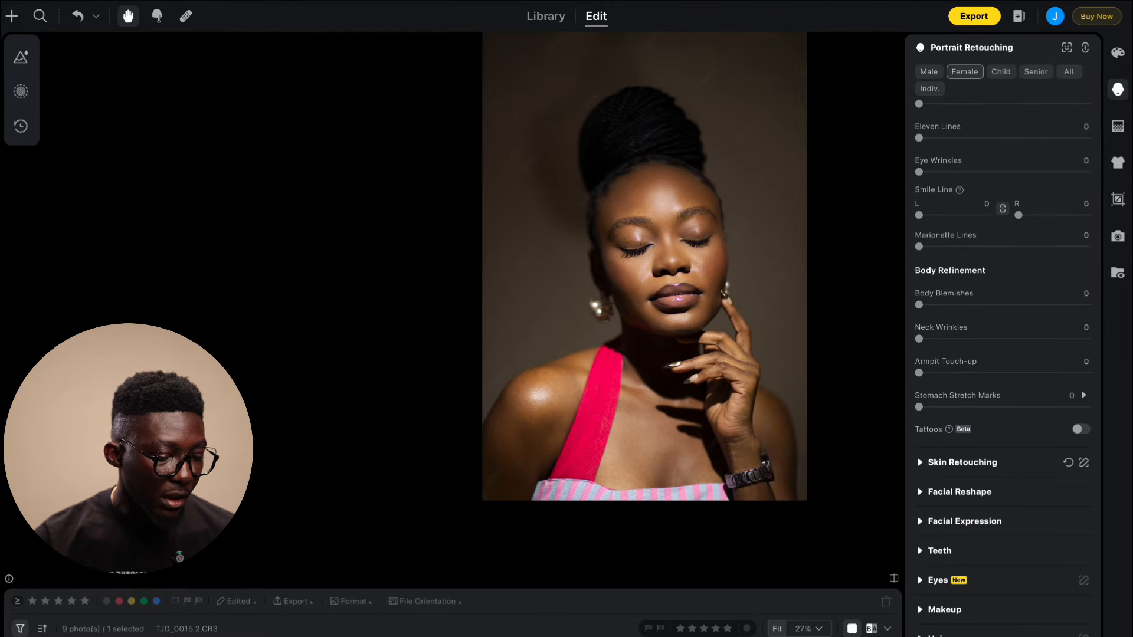
key(Right)
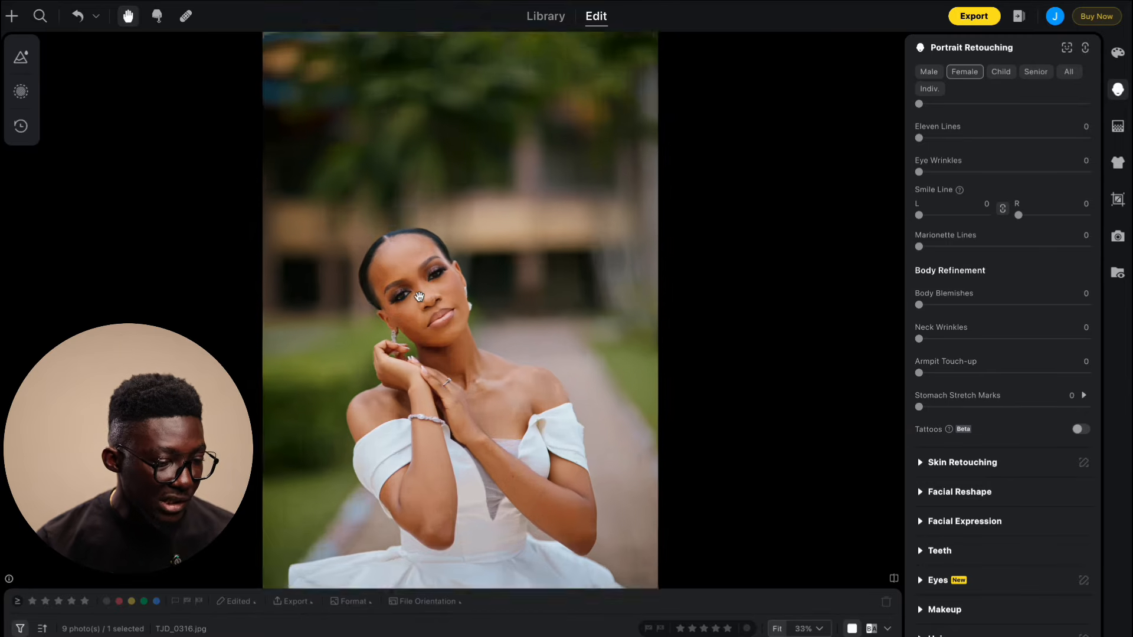
scroll(419, 297, up, 10)
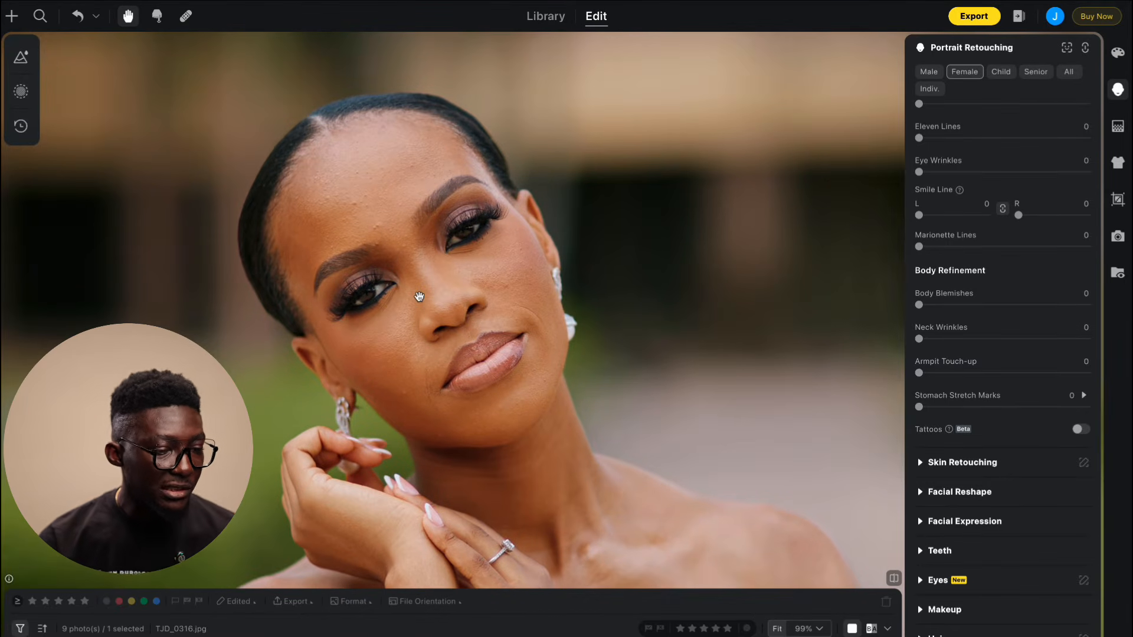
scroll(419, 296, up, 3)
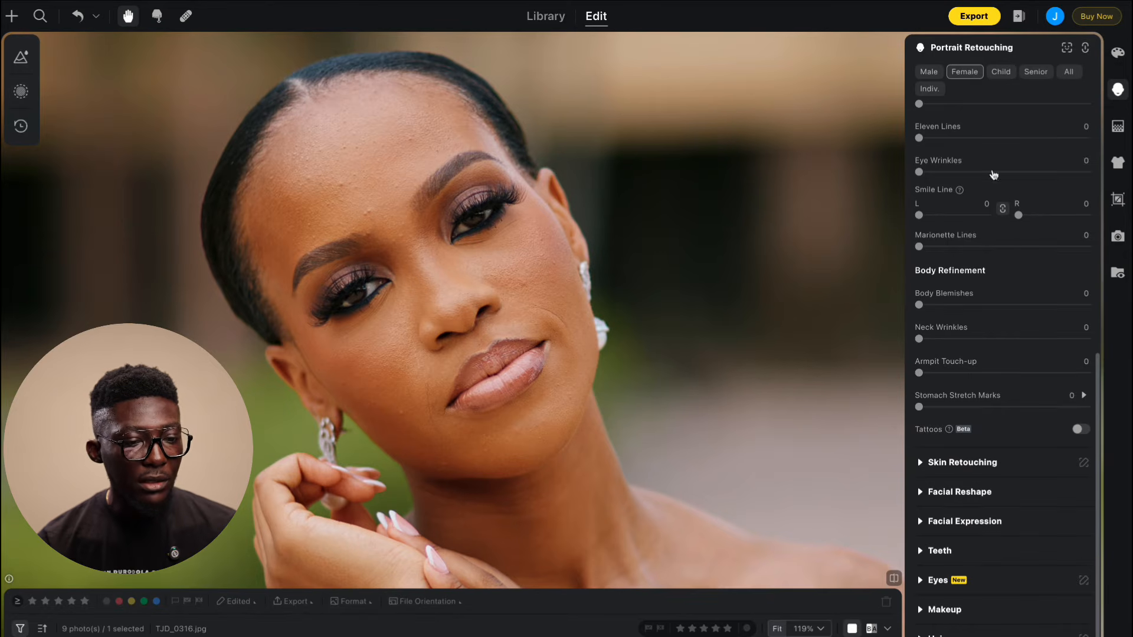
scroll(994, 174, up, 8)
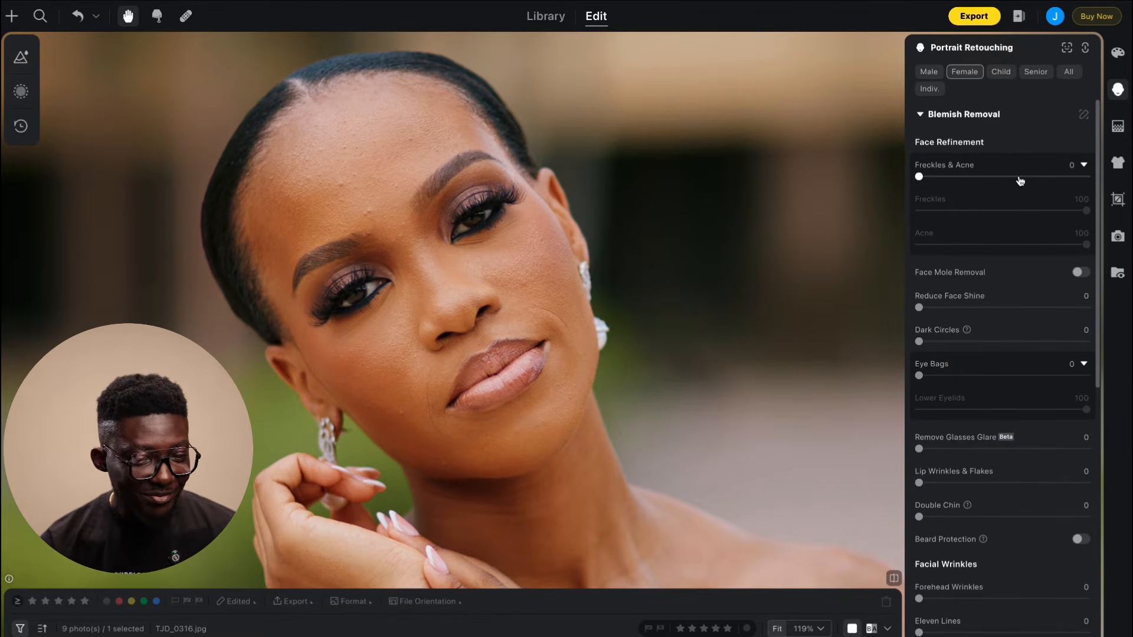
drag(1022, 180, 1063, 181)
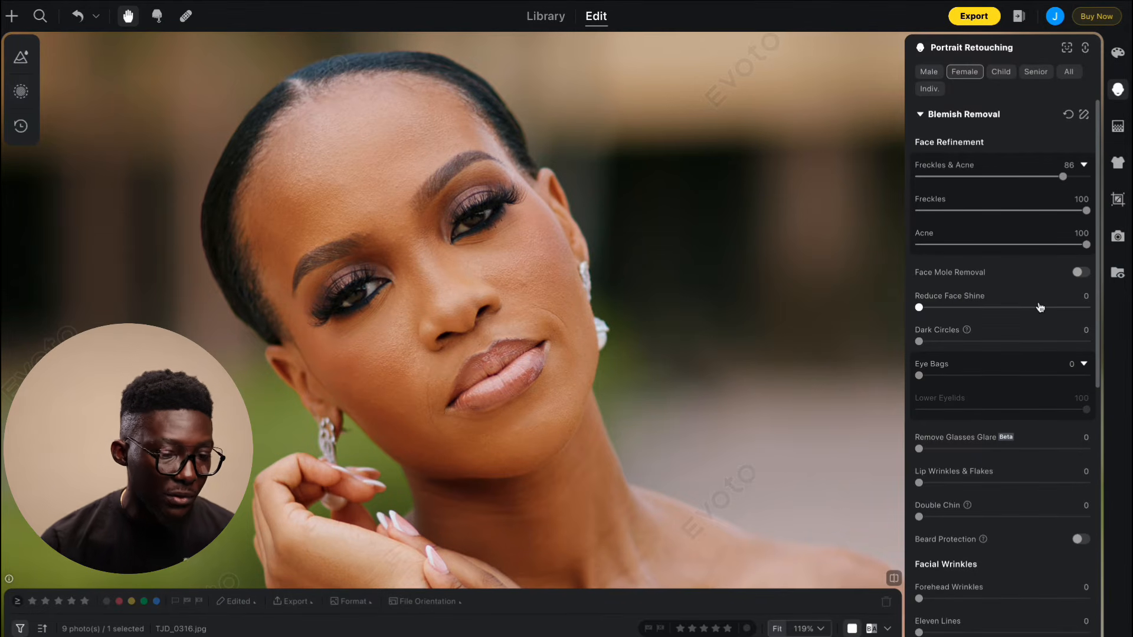
- Set the linked left and right Smile Line reduction under Facial Wrinkles to 68 in TJD_0316.jpg
scroll(1039, 307, down, 2)
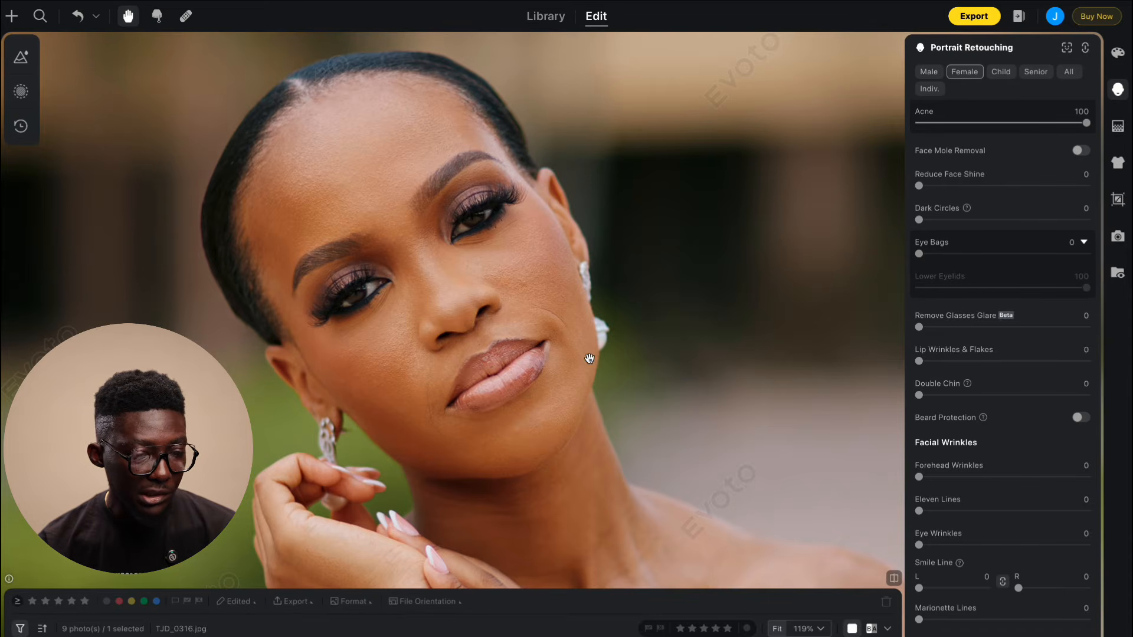
scroll(1024, 295, down, 3)
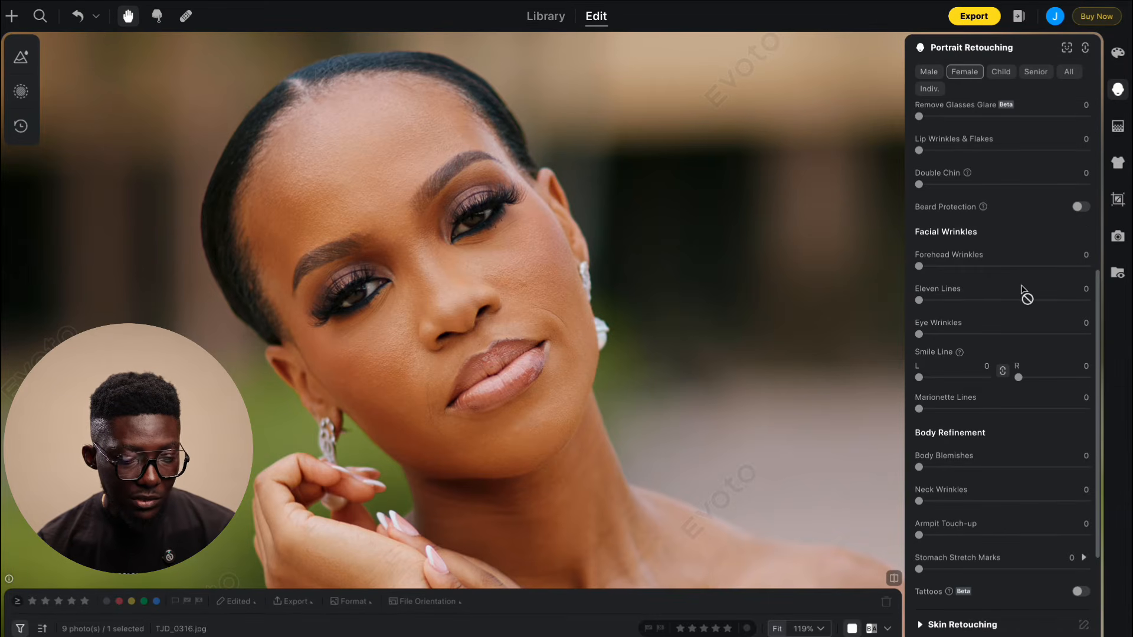
drag(986, 378, 966, 383)
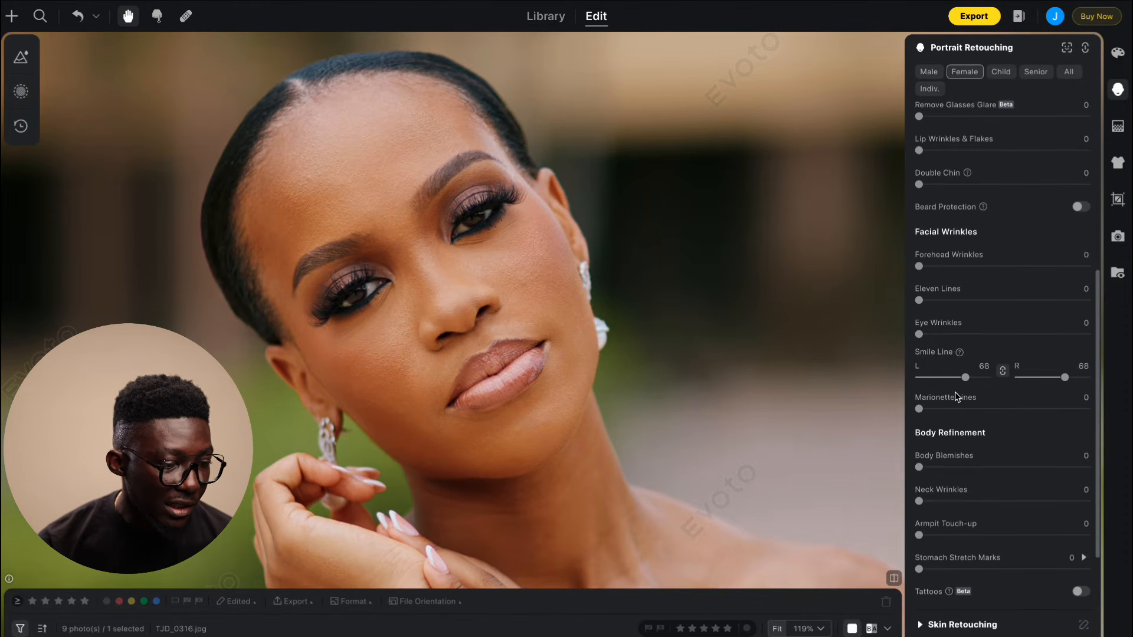
- Under Facial Skin retouching, set Frequency Separation to 16 and Sculpt (Dodge & Burn) to 16
scroll(1028, 328, up, 5)
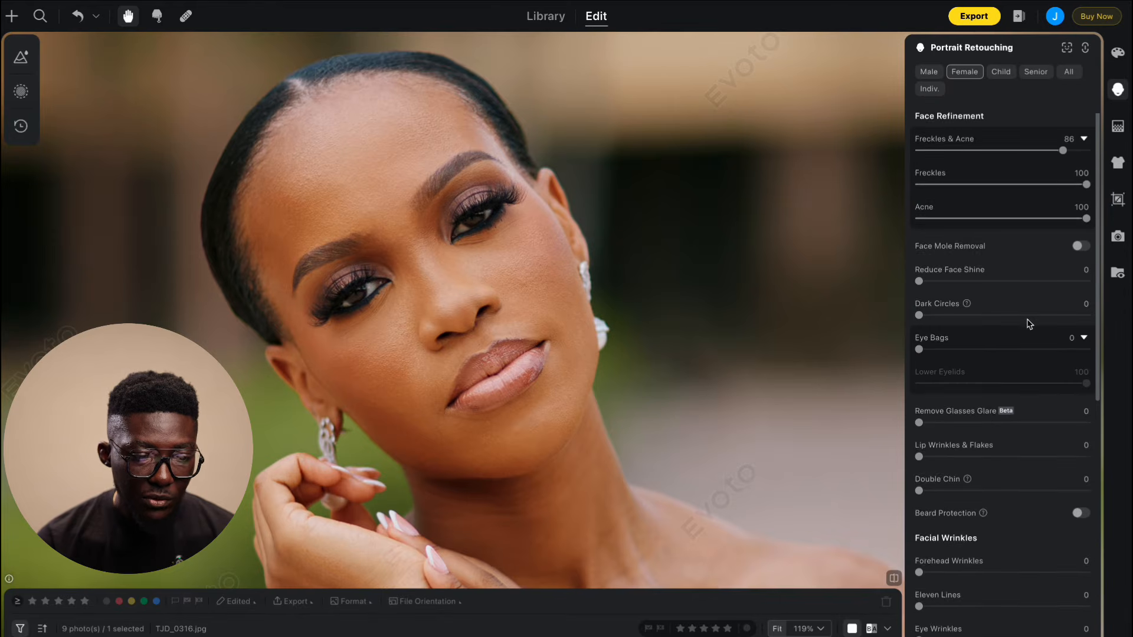
click(920, 115)
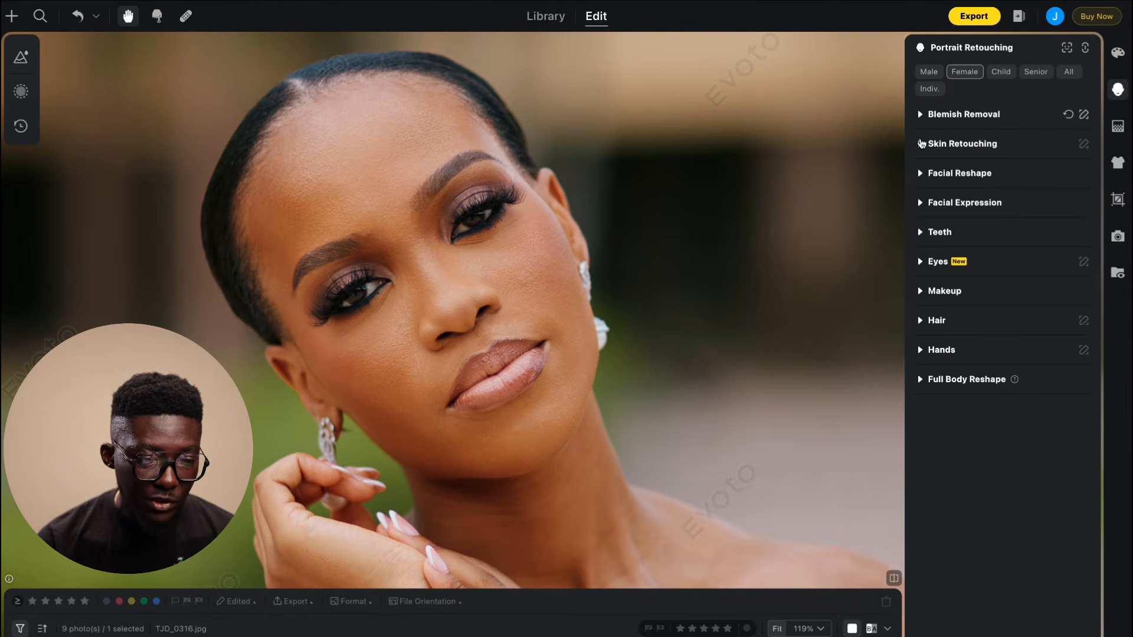
click(921, 145)
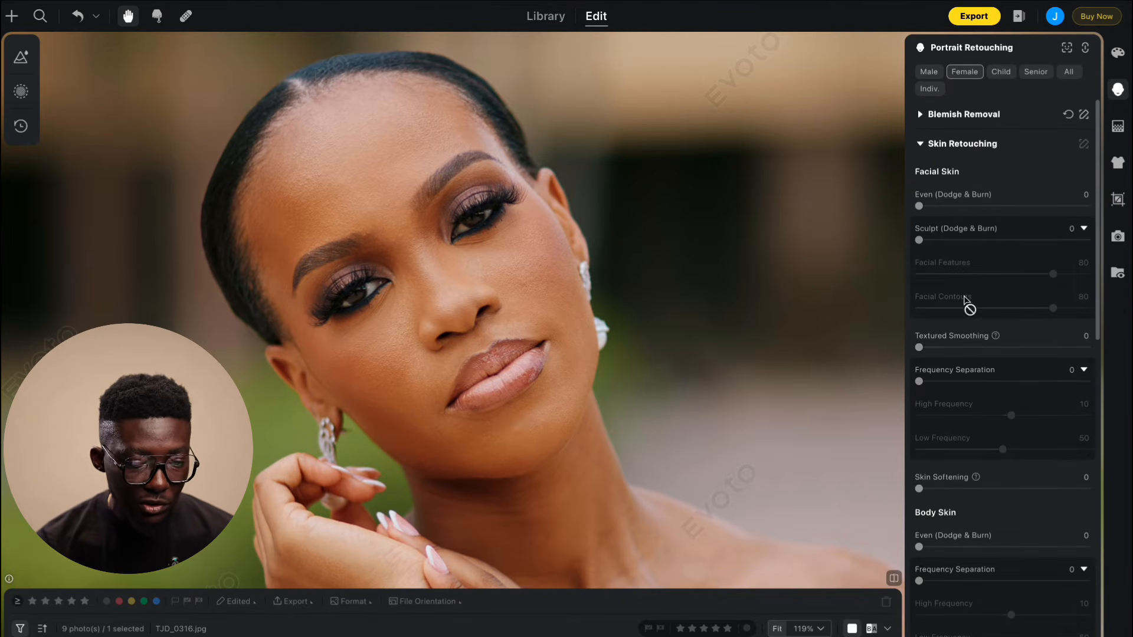
click(937, 382)
drag(938, 384, 947, 384)
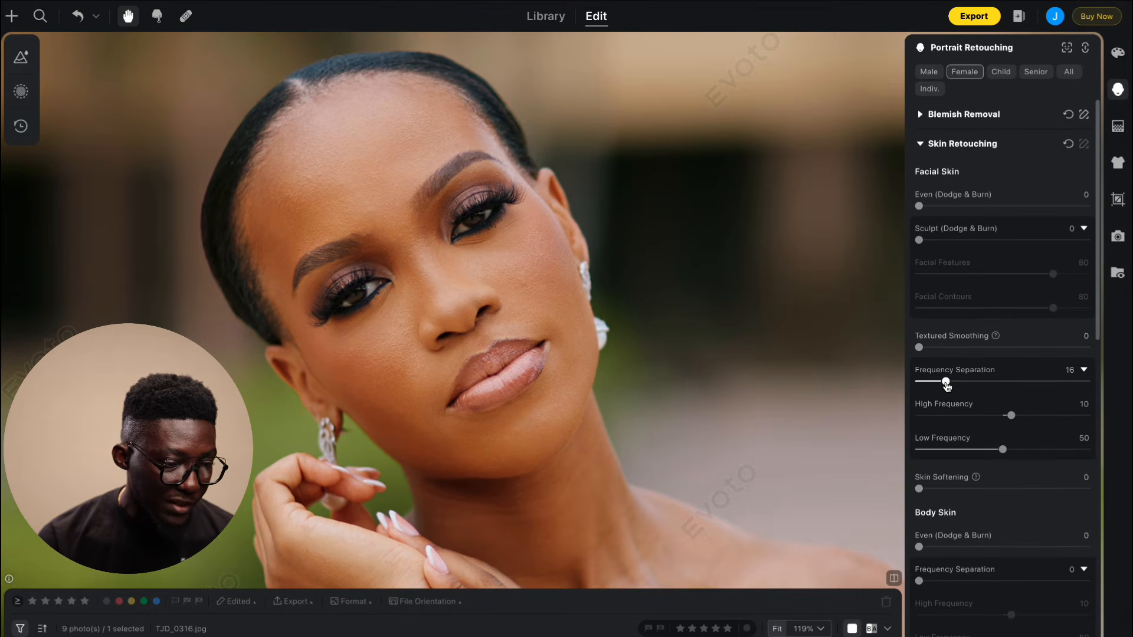
click(938, 241)
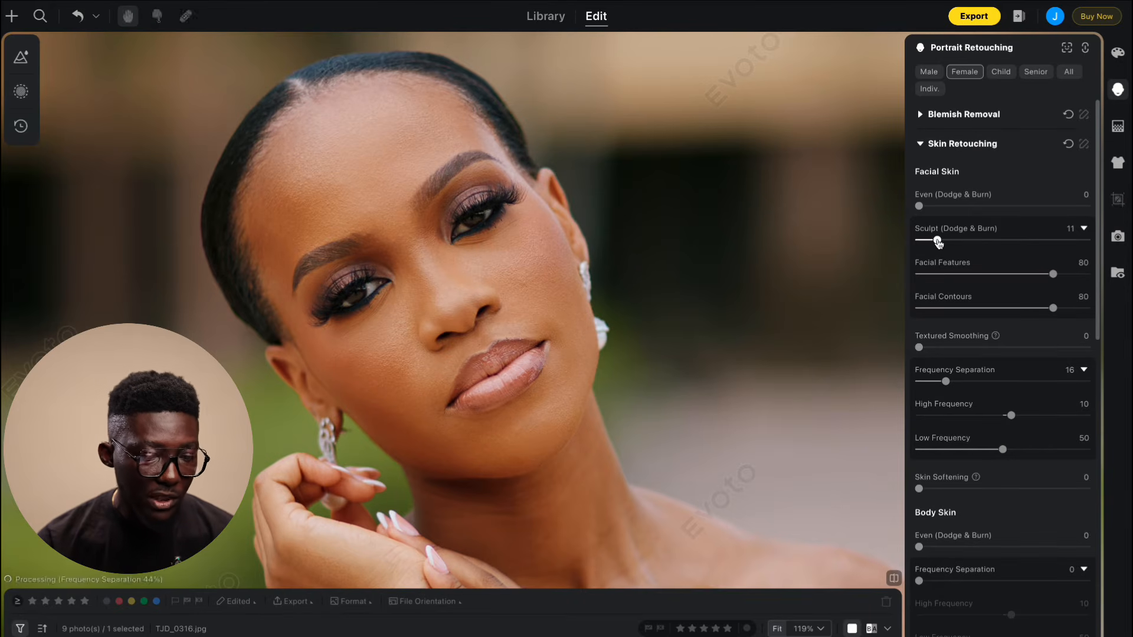
drag(938, 241, 946, 242)
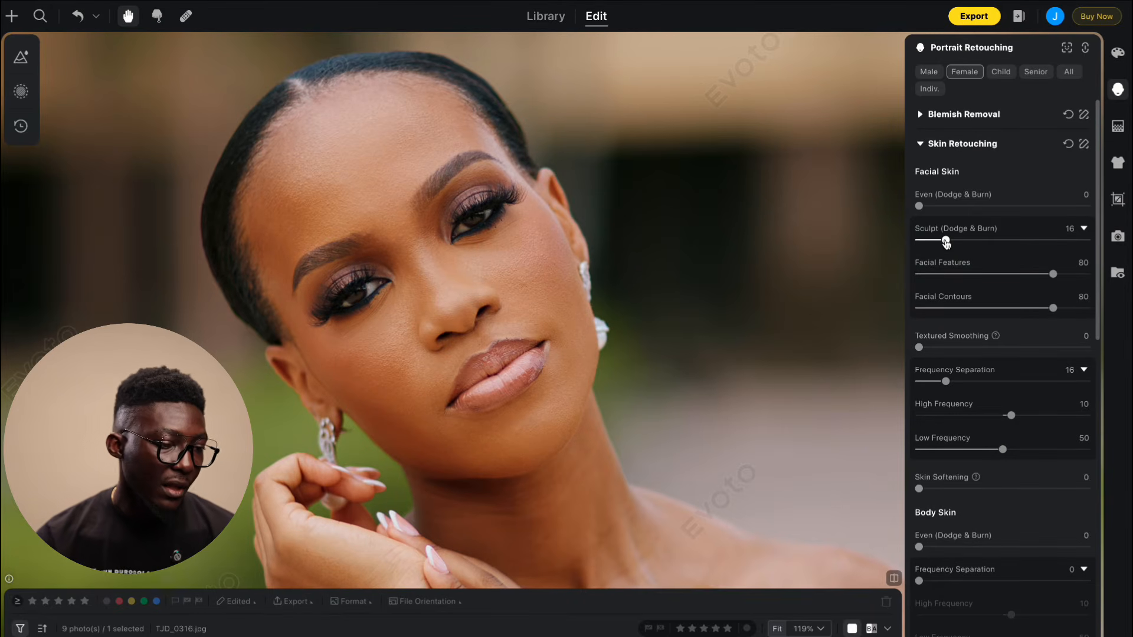
- Compare the original and retouched versions of TJD_0316.jpg side by side, examining the forehead and facial skin texture
scroll(464, 296, down, 5)
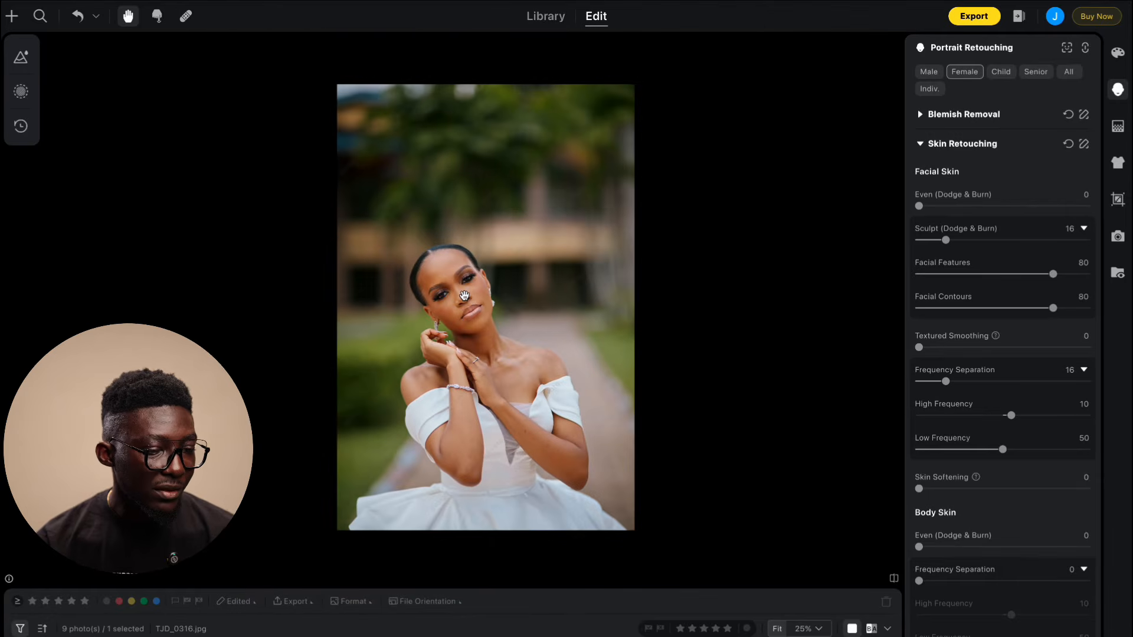
scroll(464, 296, up, 3)
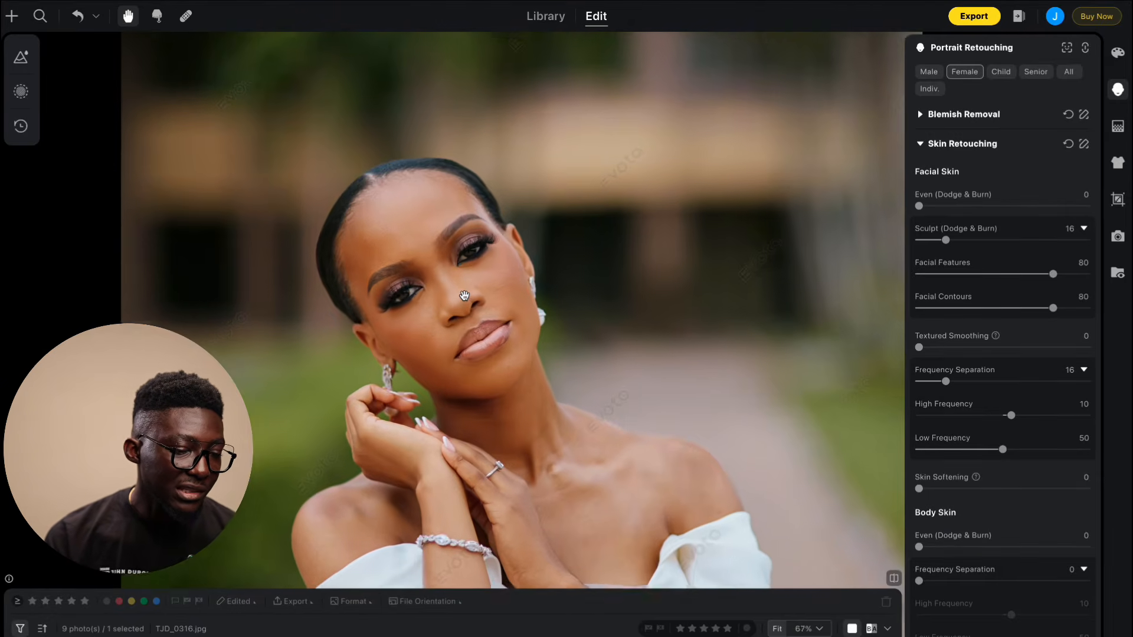
scroll(465, 296, down, 2)
scroll(464, 296, up, 3)
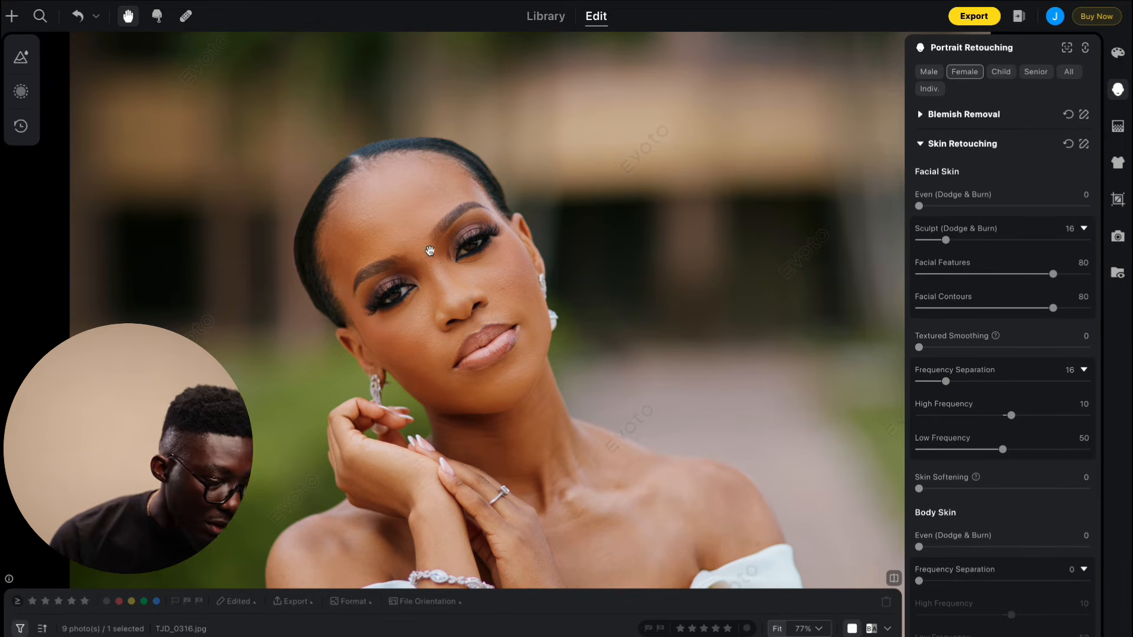
click(871, 629)
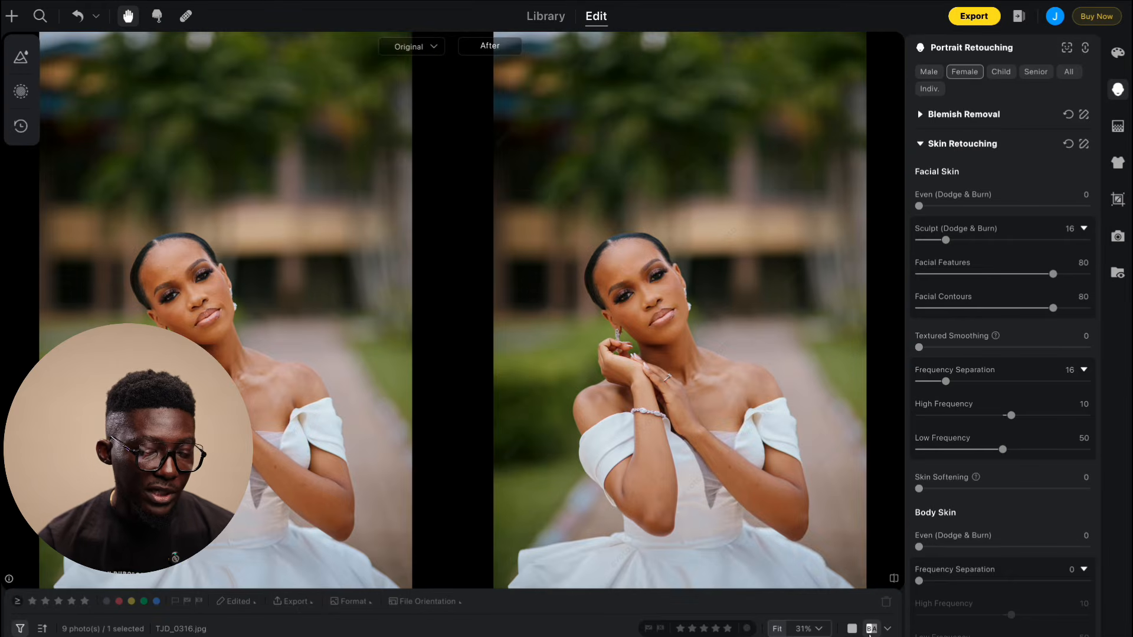
scroll(622, 275, up, 5)
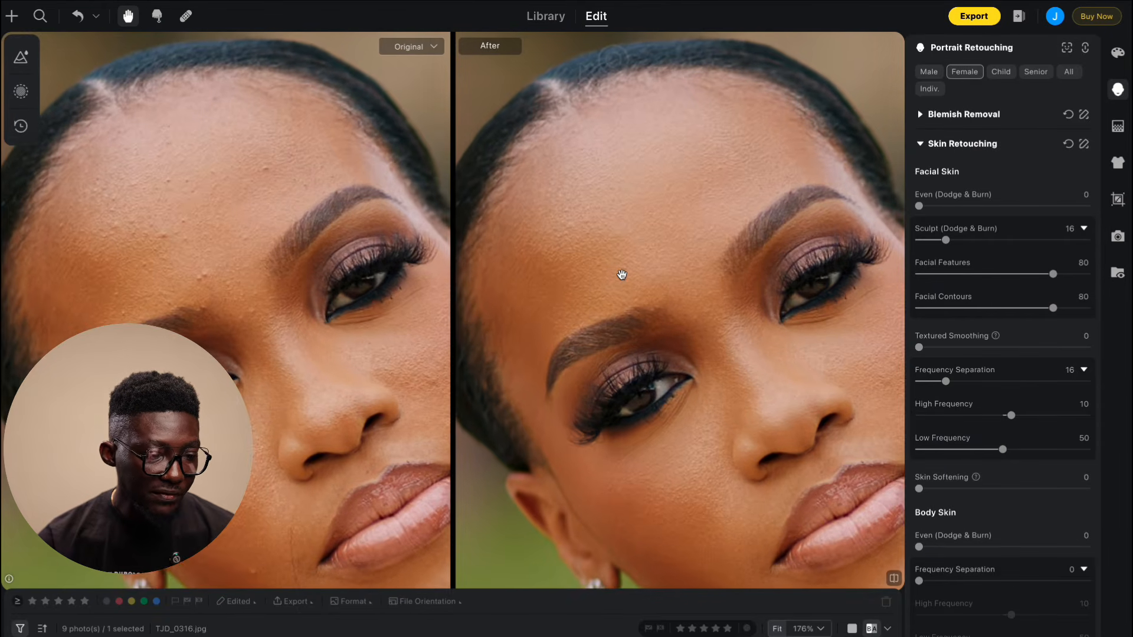
scroll(622, 275, up, 1)
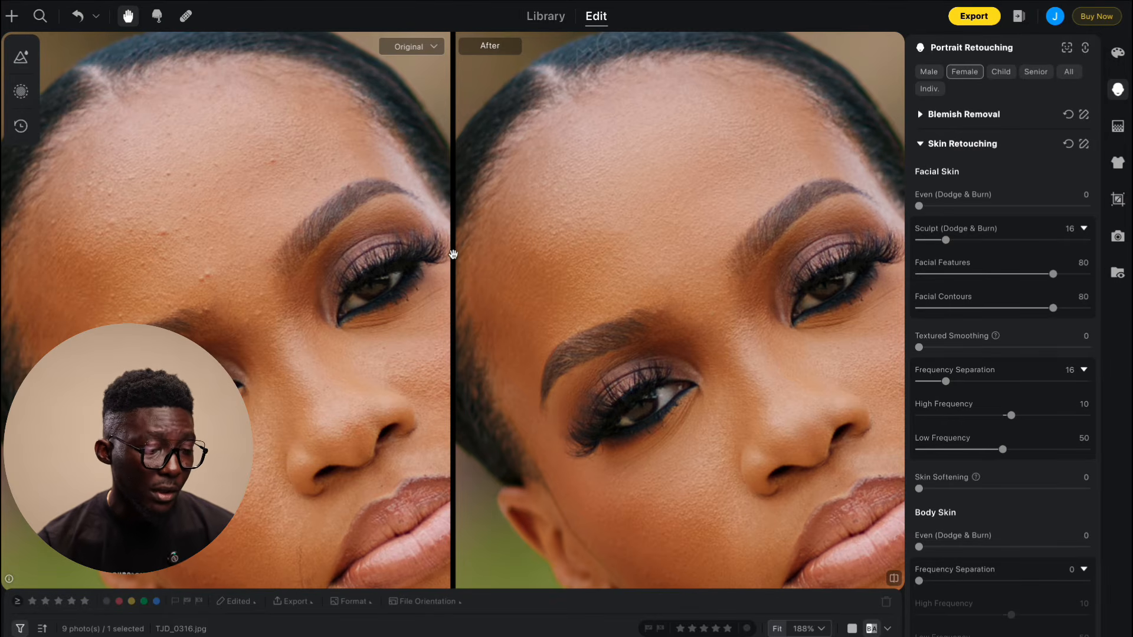
scroll(655, 286, down, 6)
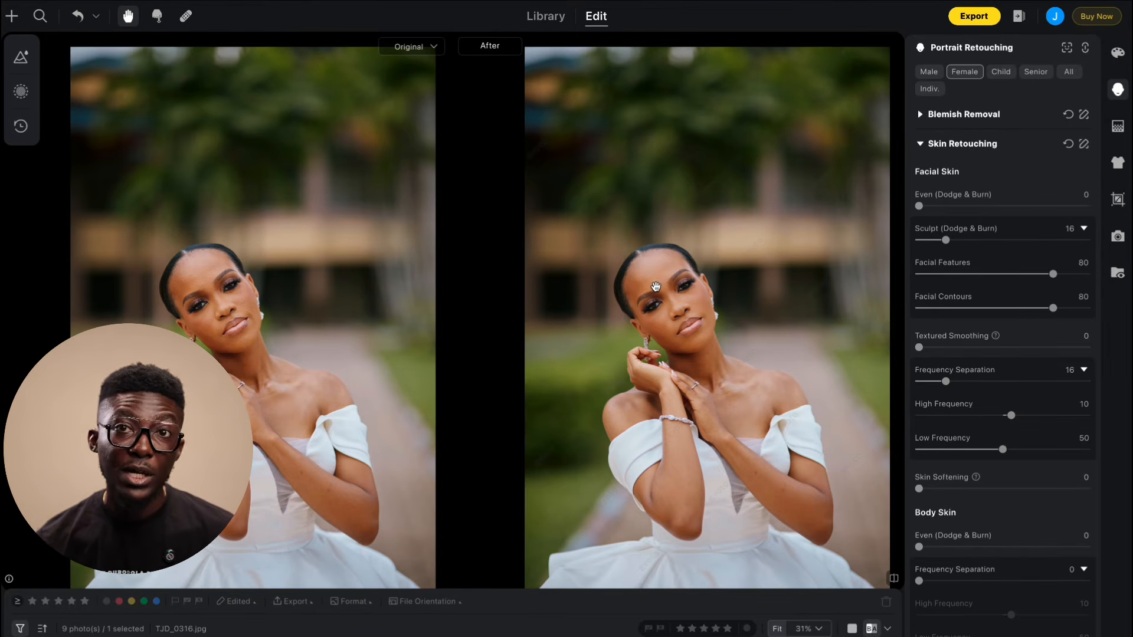
- Open the red-dress studio portrait TJD_0066.CR3 and inspect the face, hair and backdrop
key(Right)
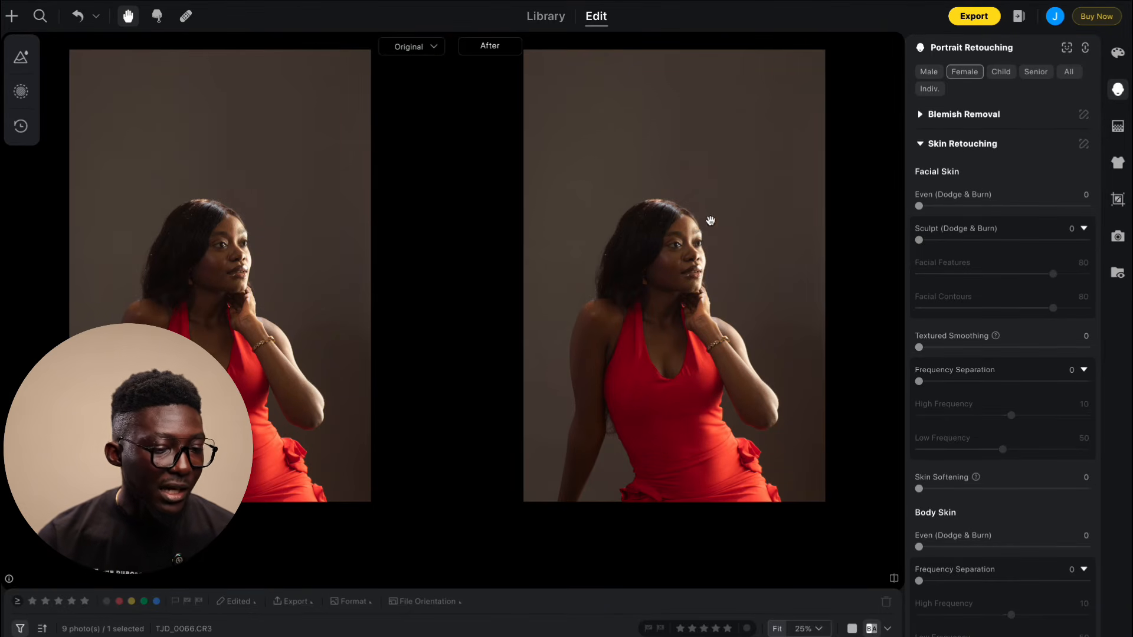
scroll(678, 273, up, 3)
scroll(678, 272, up, 1)
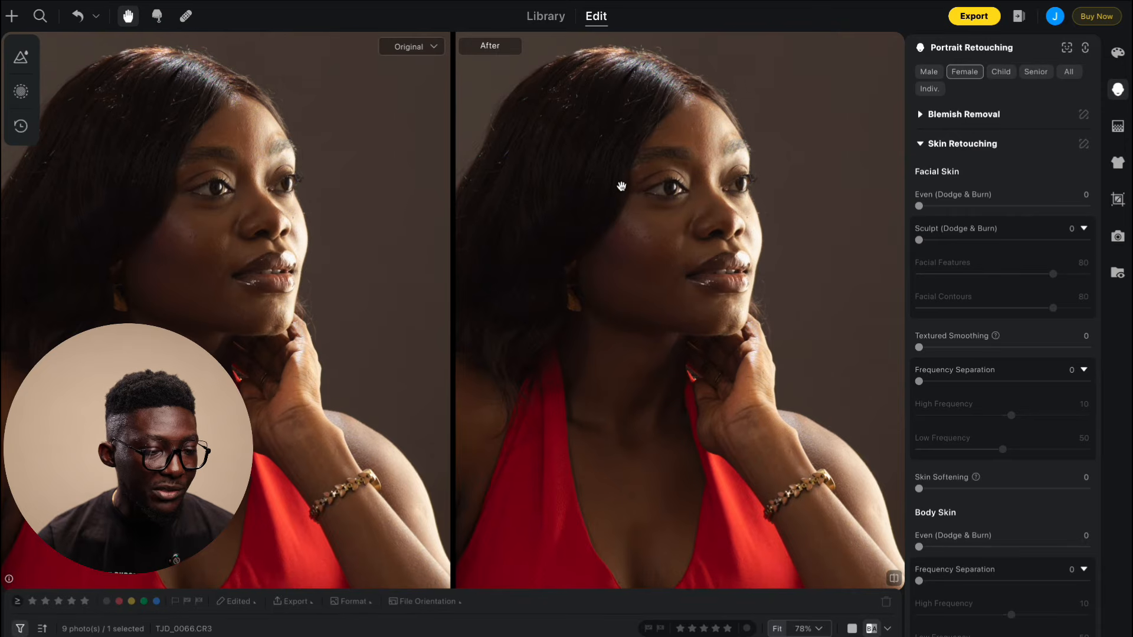
scroll(682, 275, up, 1)
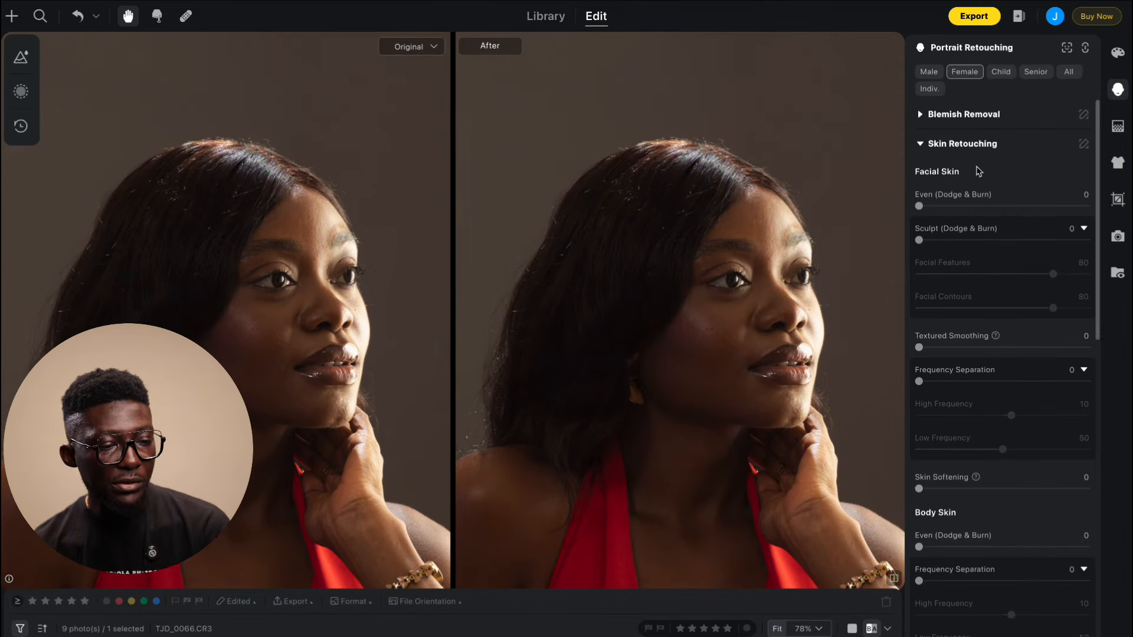
scroll(670, 241, down, 3)
scroll(669, 240, down, 2)
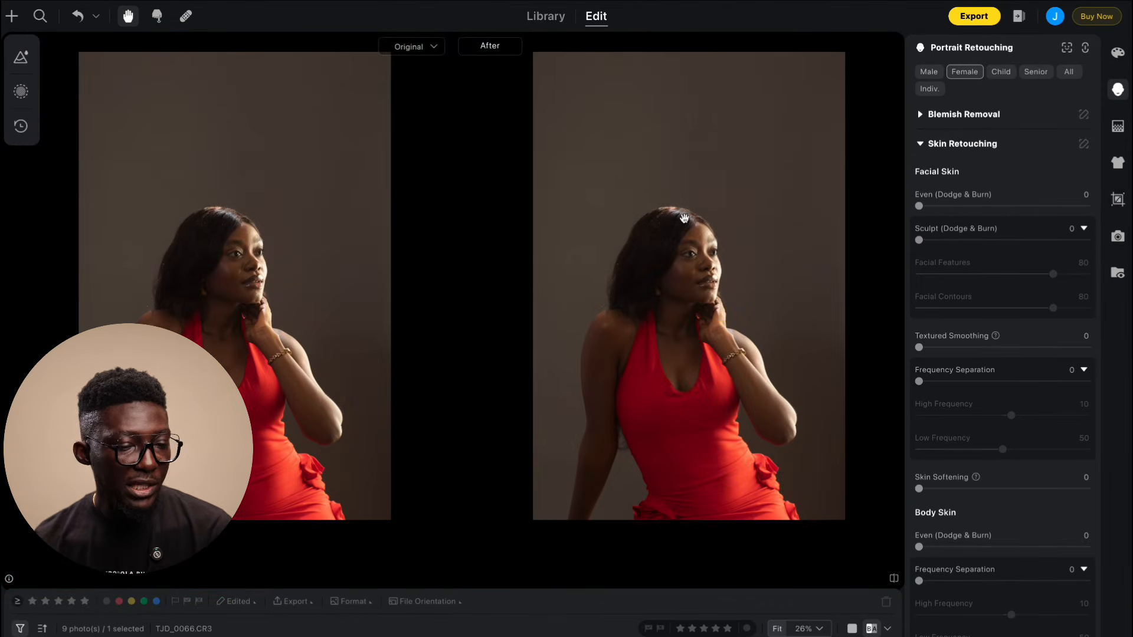
- Refine the solid backdrop: enable Distractions Removal set to Distractions, Clean Backdrop, and Unify Lighting
click(1117, 126)
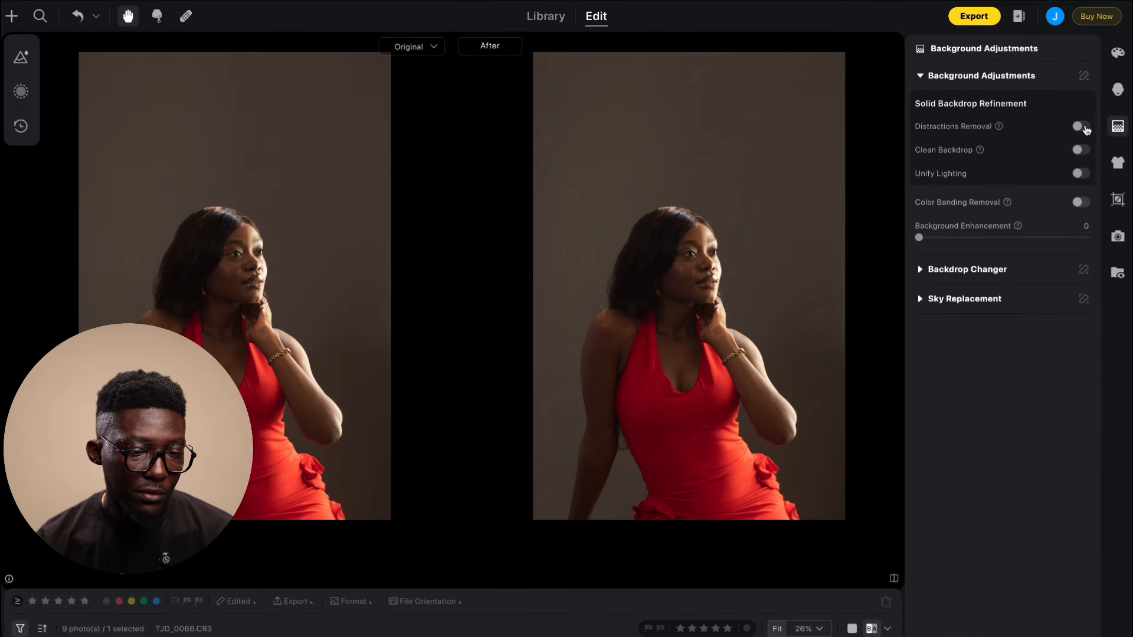
click(1081, 126)
click(1080, 203)
click(1062, 147)
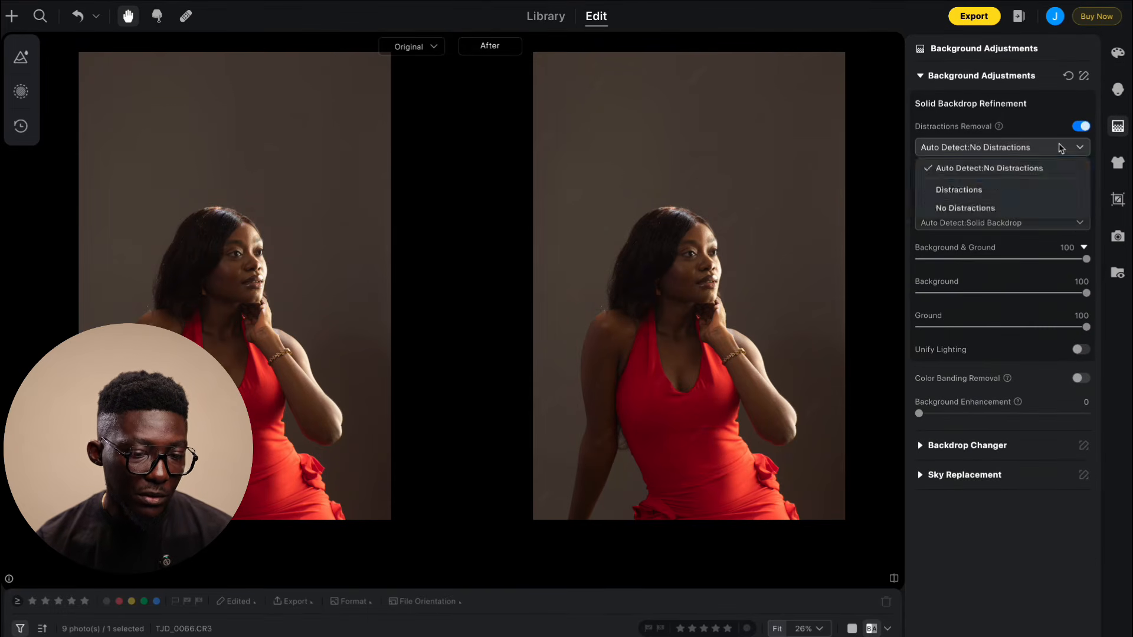
click(991, 186)
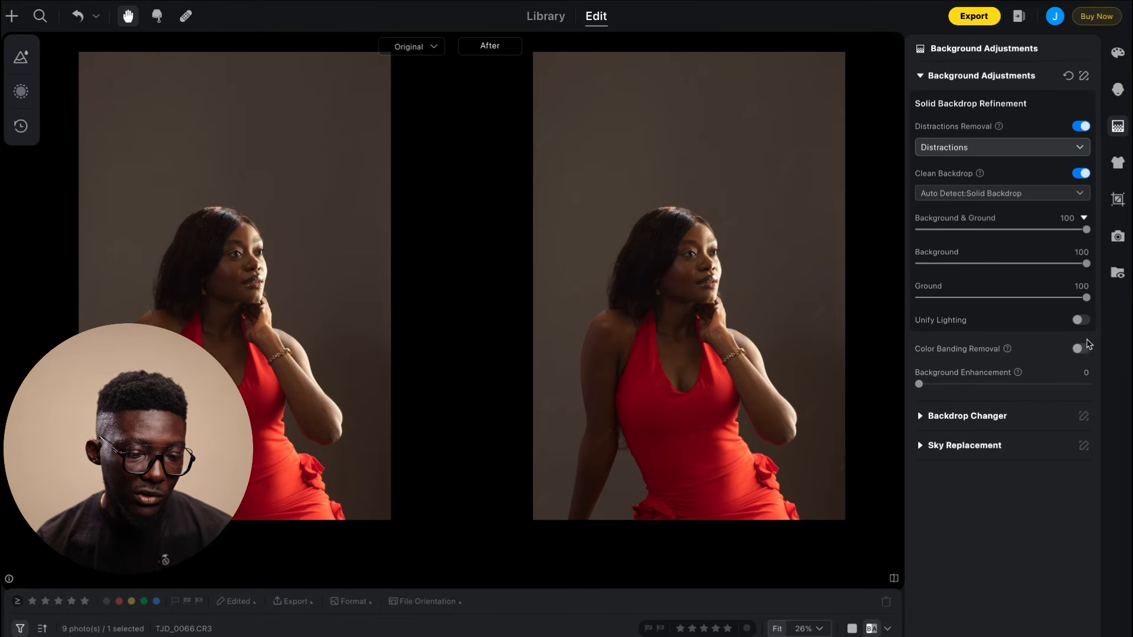
click(1080, 321)
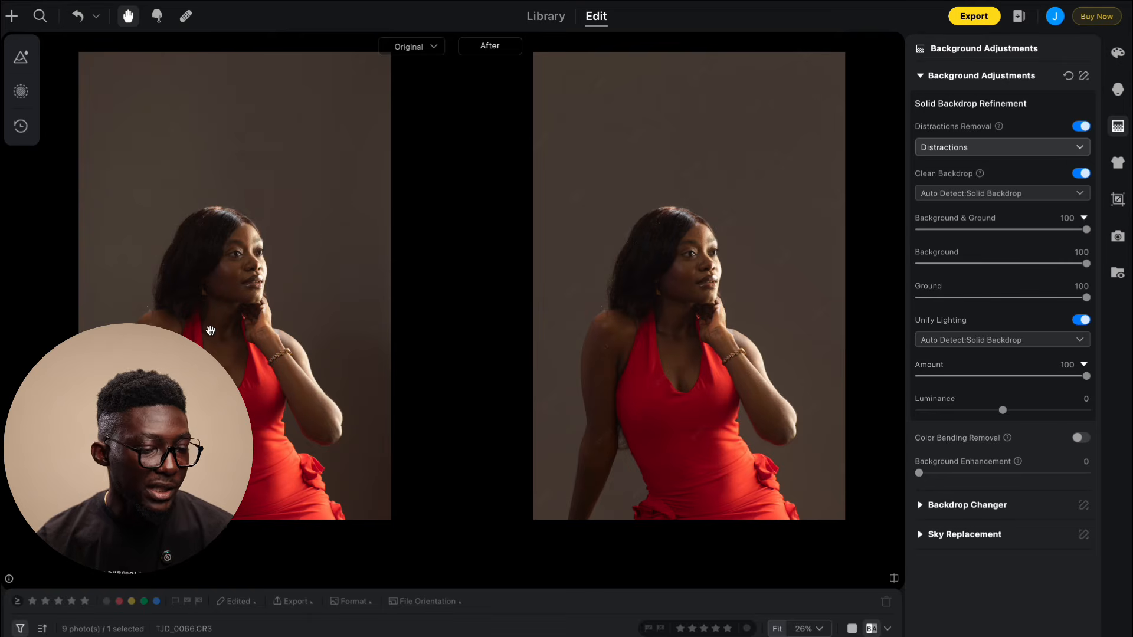
scroll(210, 329, up, 2)
scroll(210, 329, down, 3)
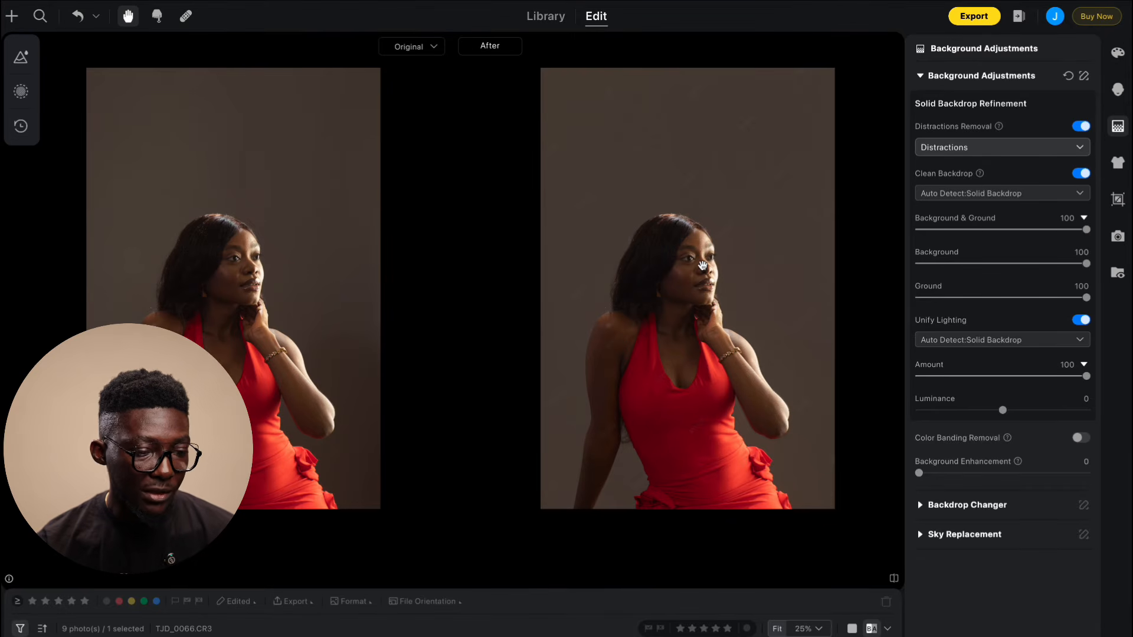
- Under the portrait's Hair retouching, set Stray Hairs Removal to 68 for the Female target
scroll(703, 266, up, 5)
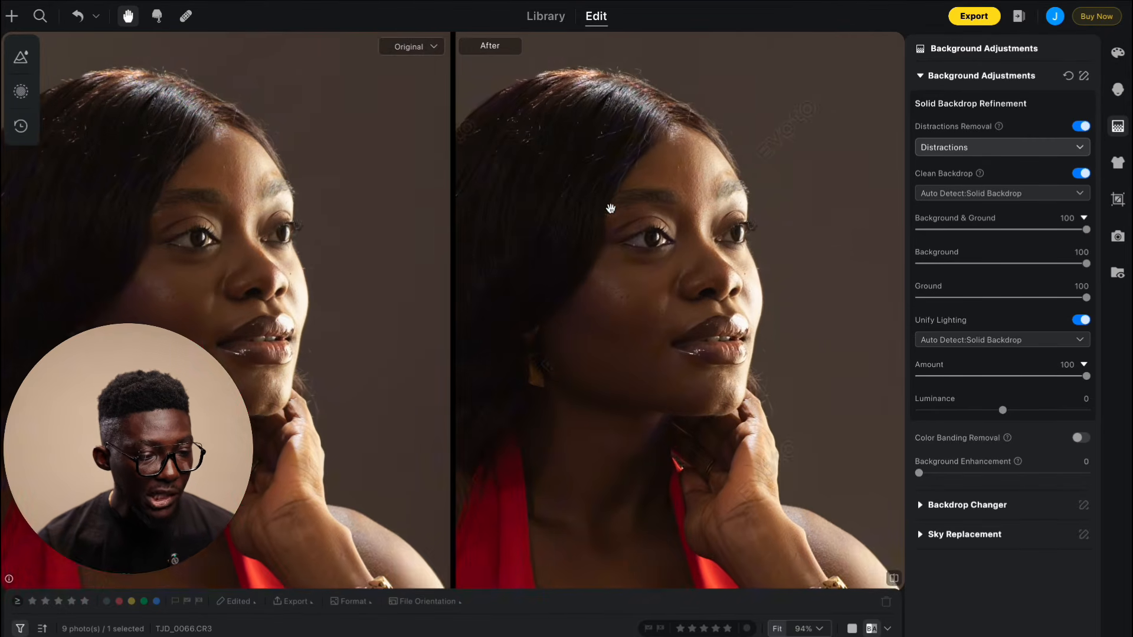
drag(610, 203, 752, 222)
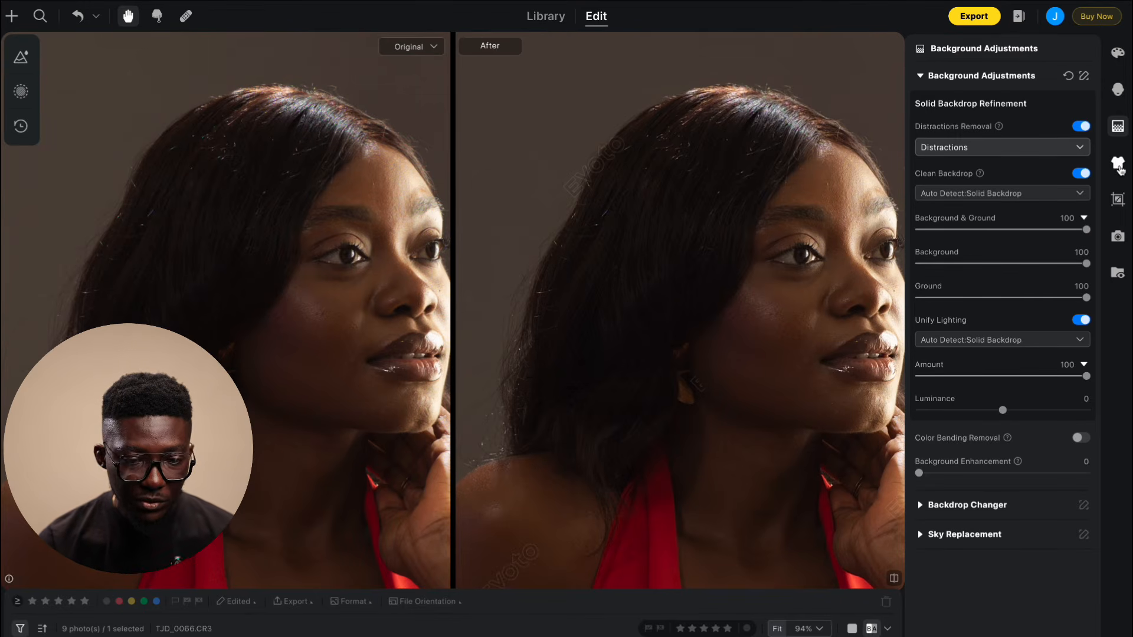
click(1116, 92)
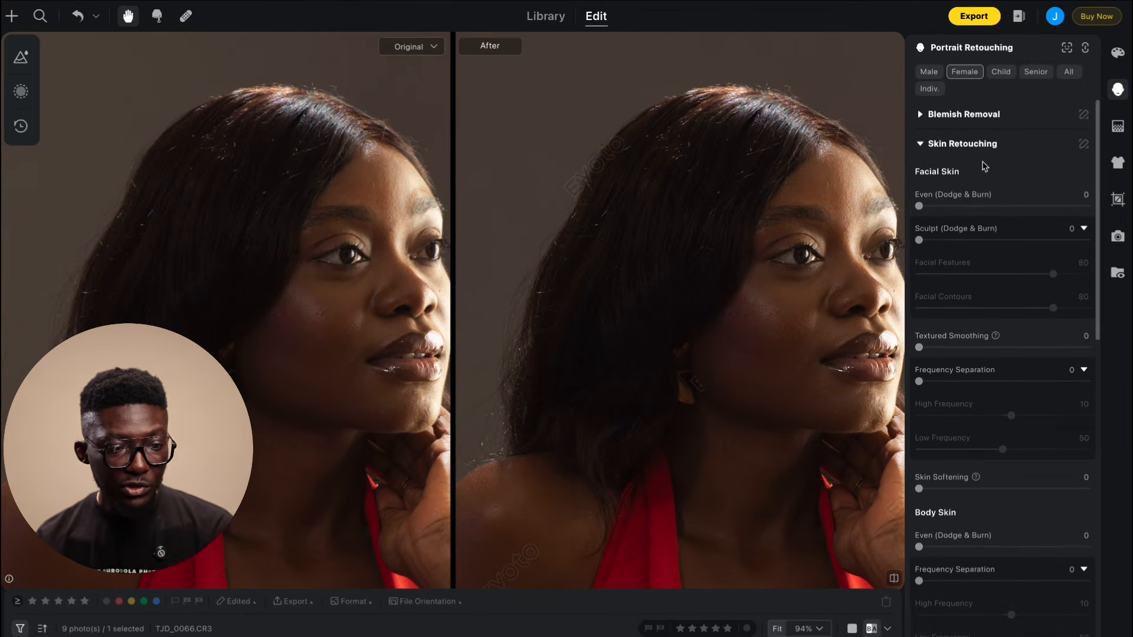
click(919, 146)
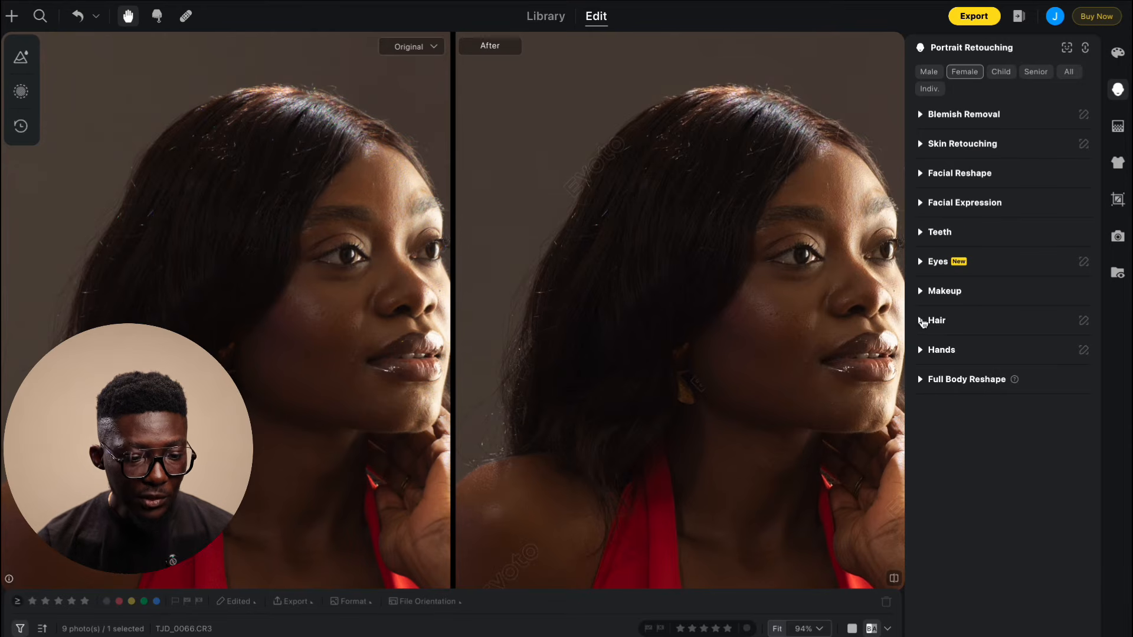
click(921, 320)
scroll(1018, 320, down, 3)
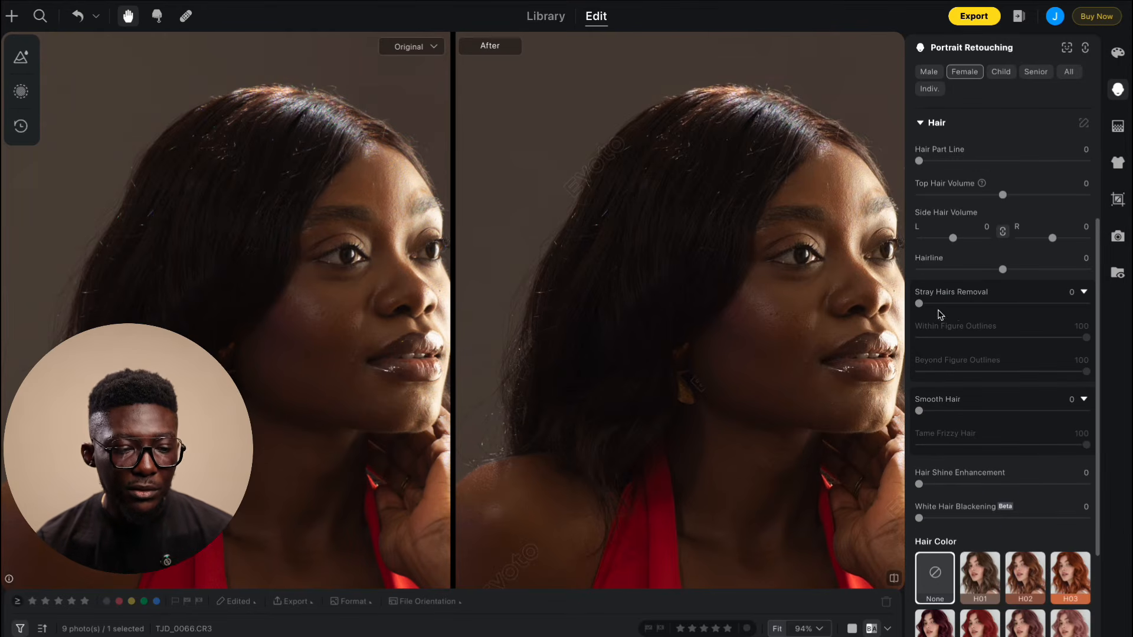
click(995, 308)
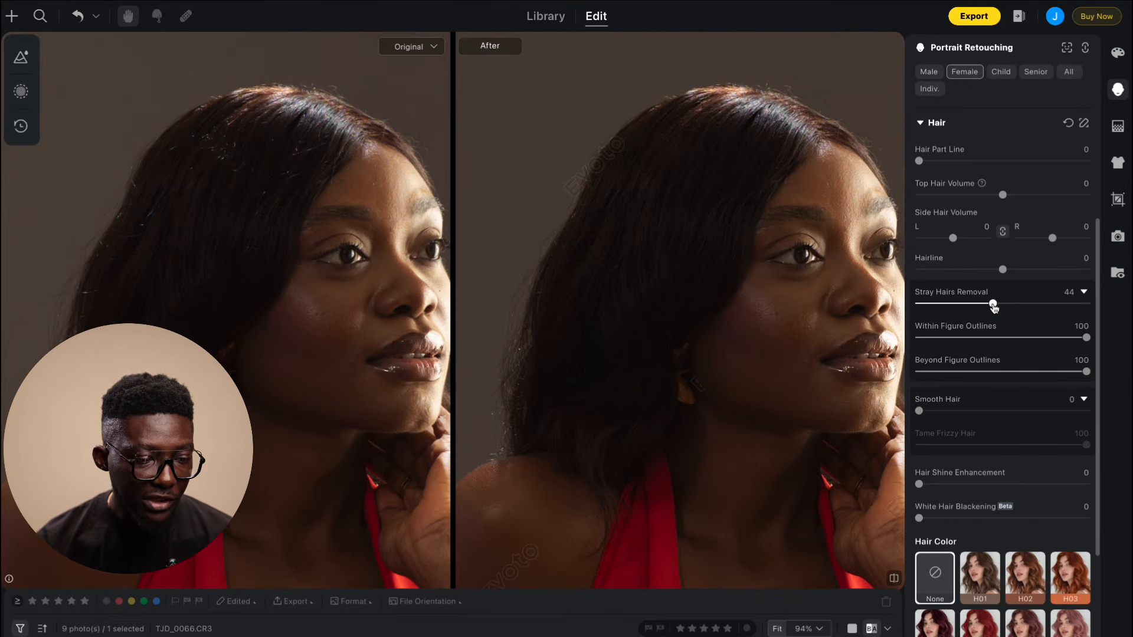
drag(996, 306, 1024, 312)
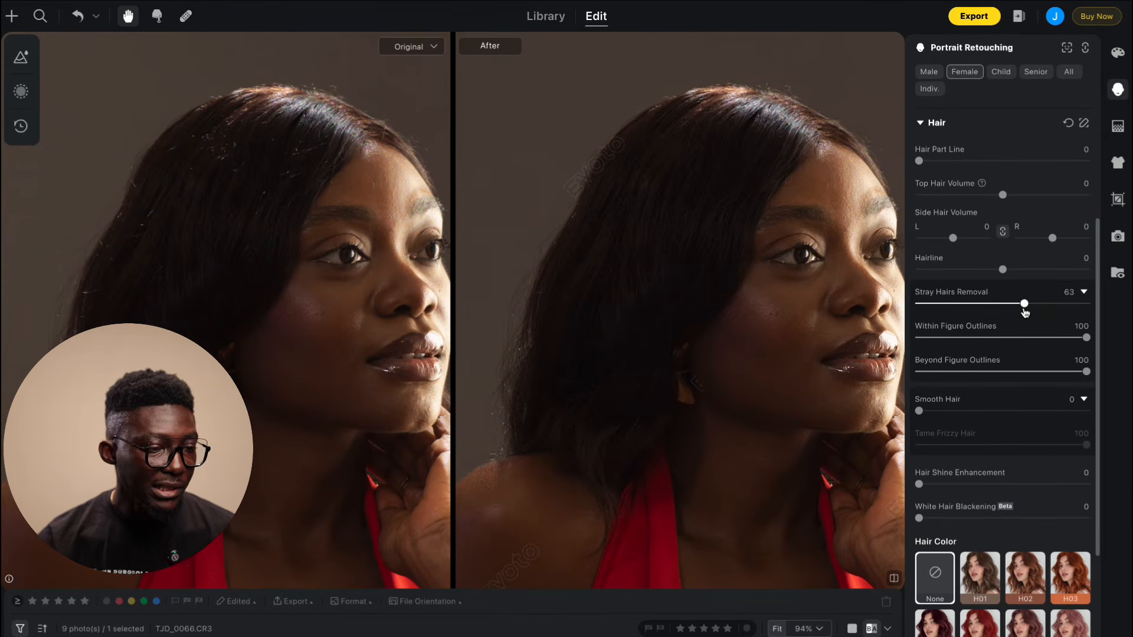
drag(1025, 313, 1033, 309)
- Set Smooth Hair to 44 and compare the hair with the original
click(962, 411)
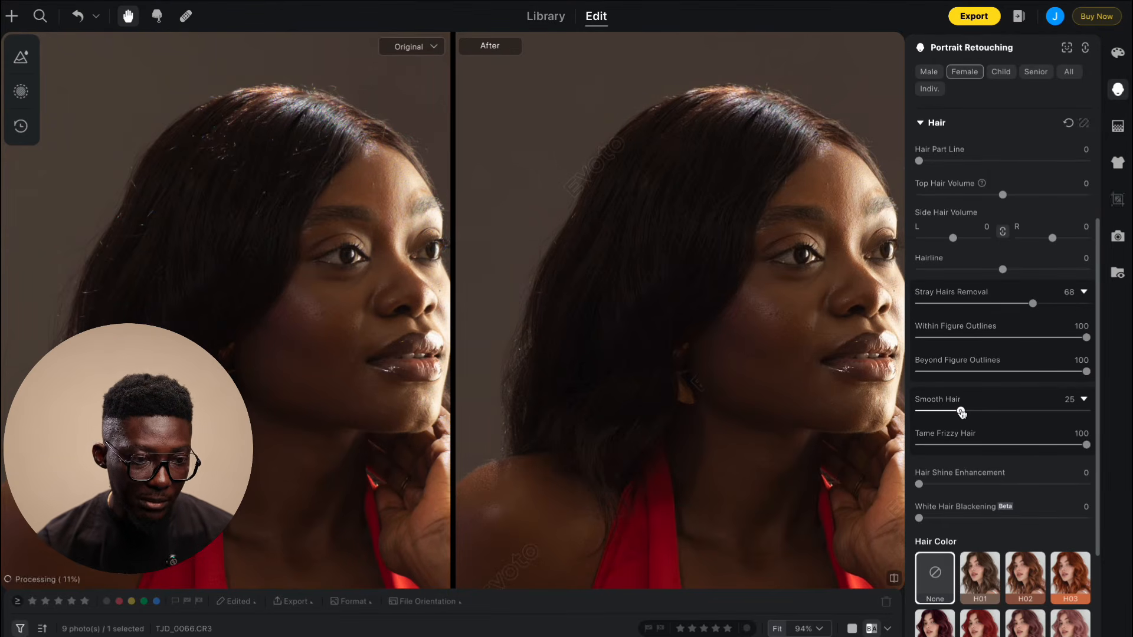
drag(961, 413, 980, 411)
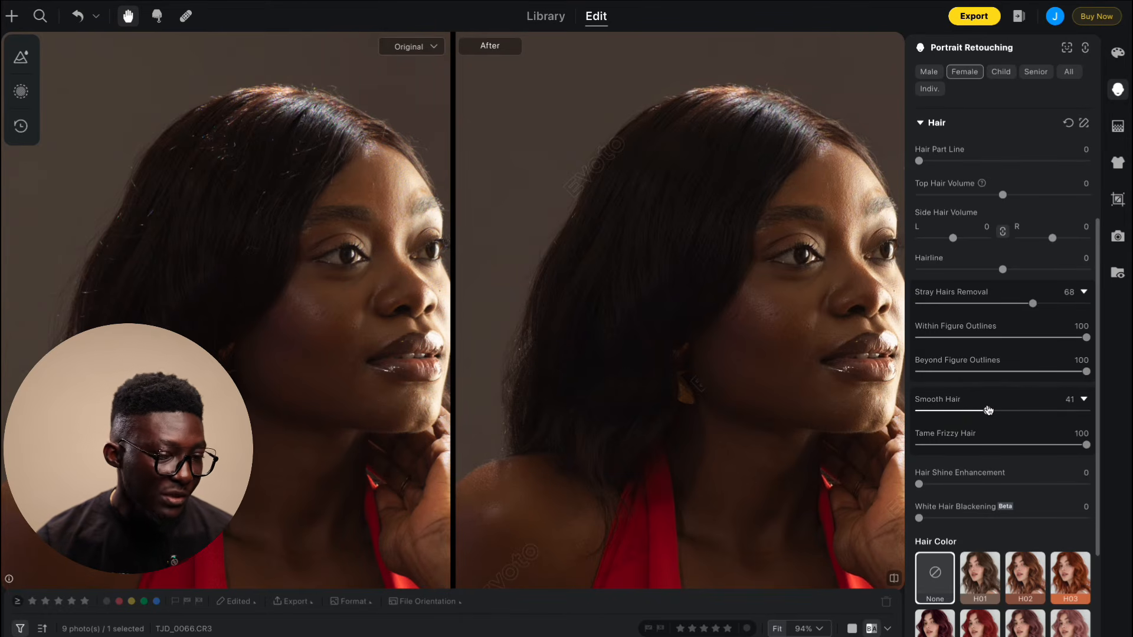
drag(990, 410, 993, 410)
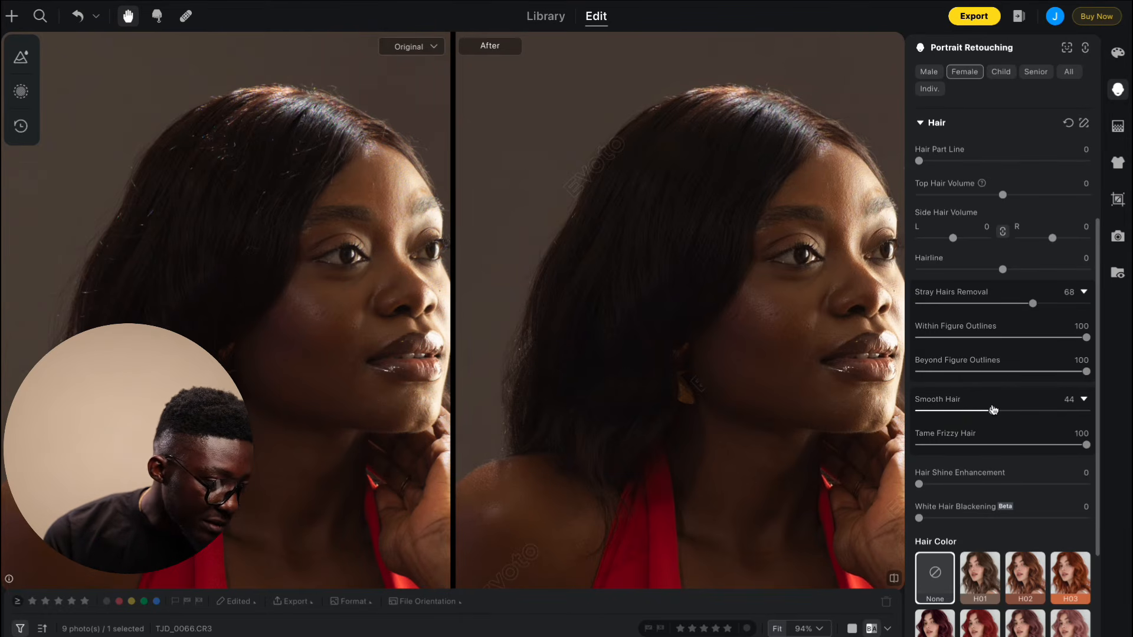
scroll(676, 210, down, 2)
scroll(676, 209, up, 3)
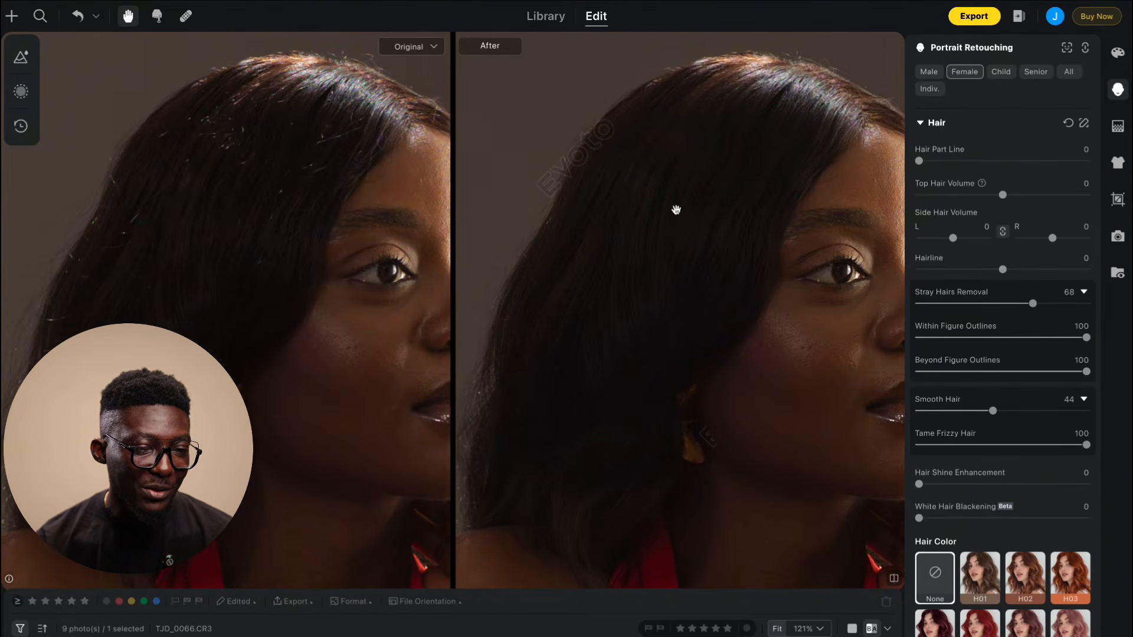
scroll(676, 210, down, 2)
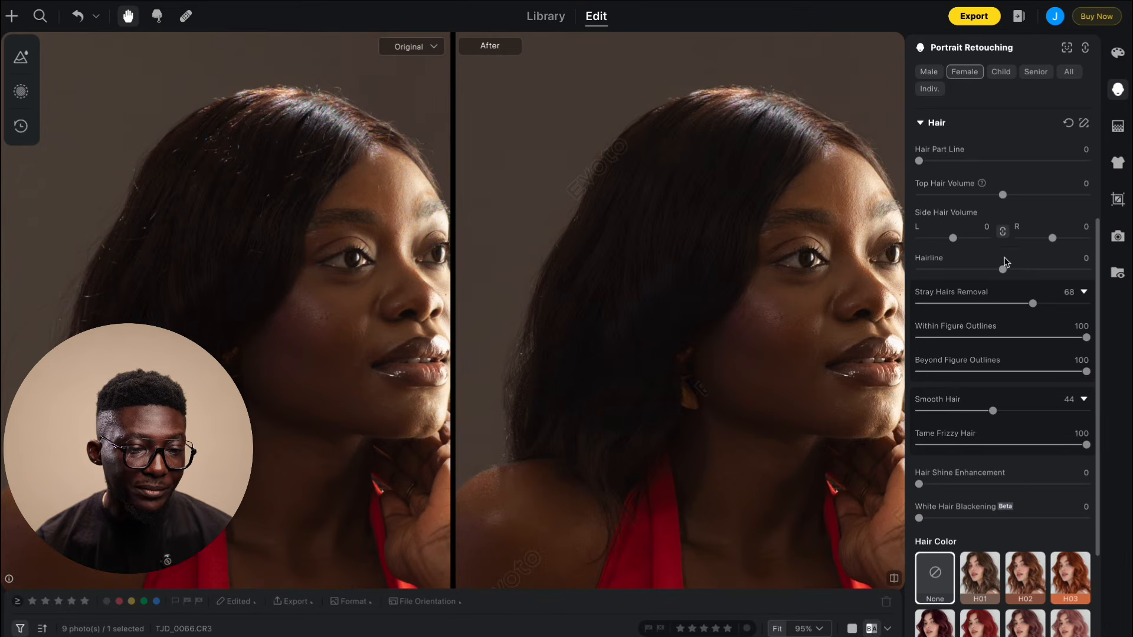
- Under Blemish Removal, set Freckles & Acne to 88 for the red-dress portrait's face
scroll(1003, 254, up, 3)
click(963, 114)
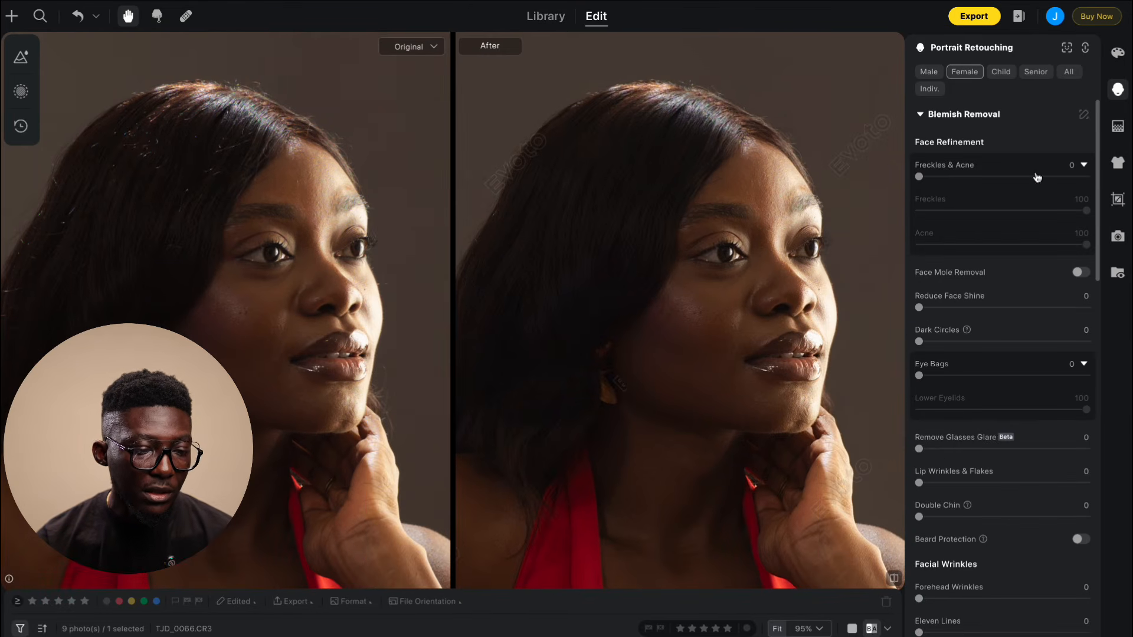
drag(961, 177, 1051, 186)
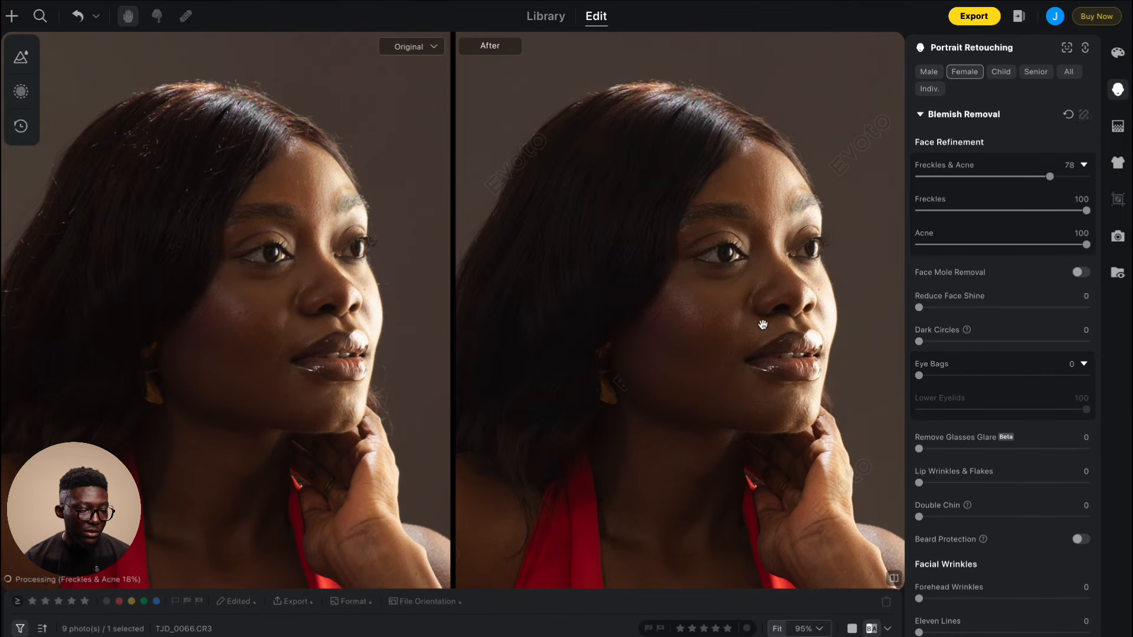
scroll(752, 321, up, 4)
- Under Facial Skin retouching, set Frequency Separation to 21 and Sculpt (Dodge & Burn) to 56
click(925, 116)
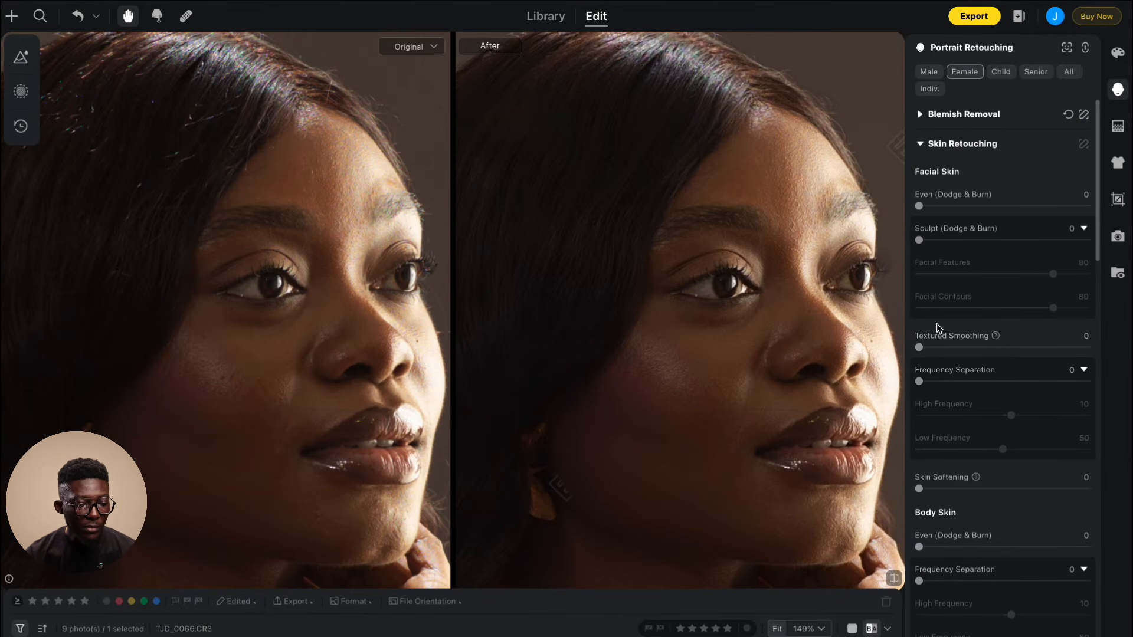
click(945, 381)
drag(945, 382, 954, 381)
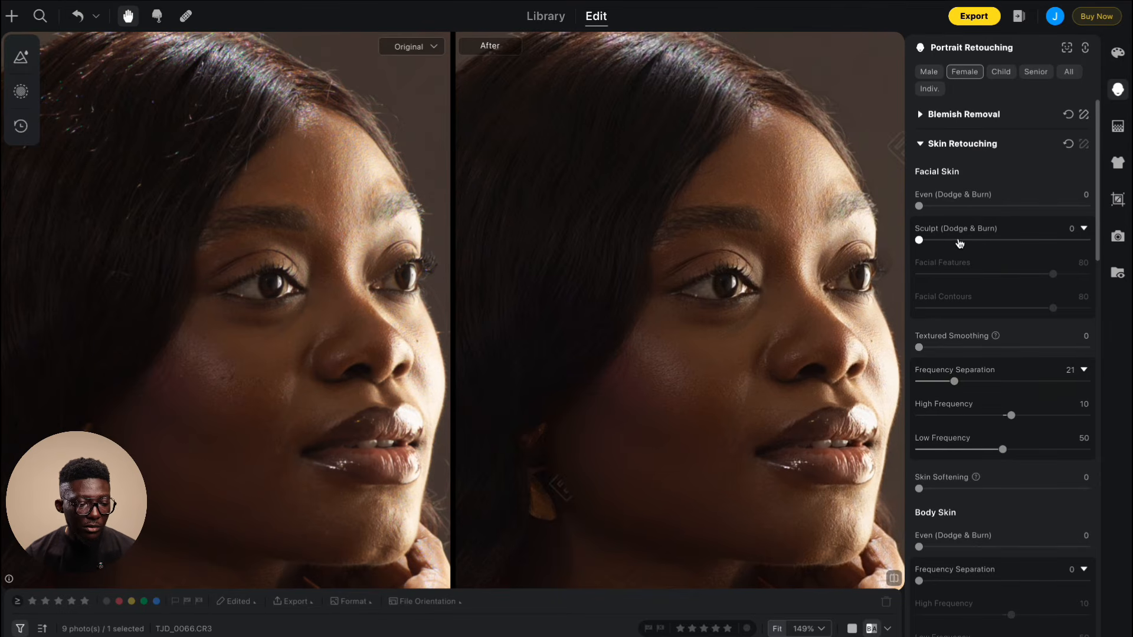
drag(954, 240, 1013, 248)
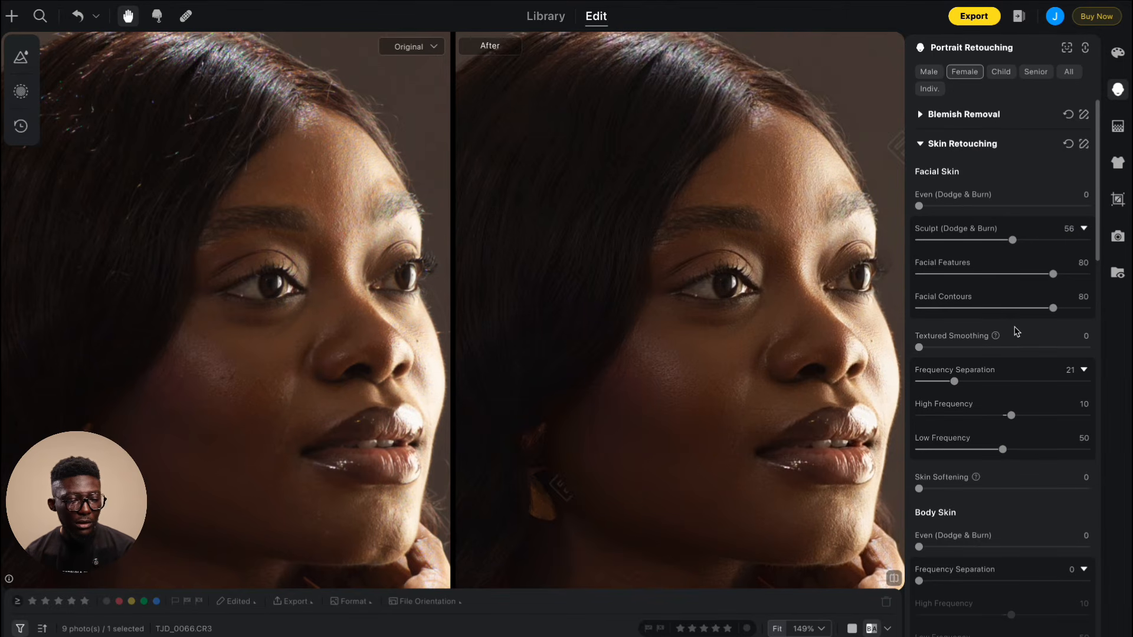
scroll(1016, 332, down, 5)
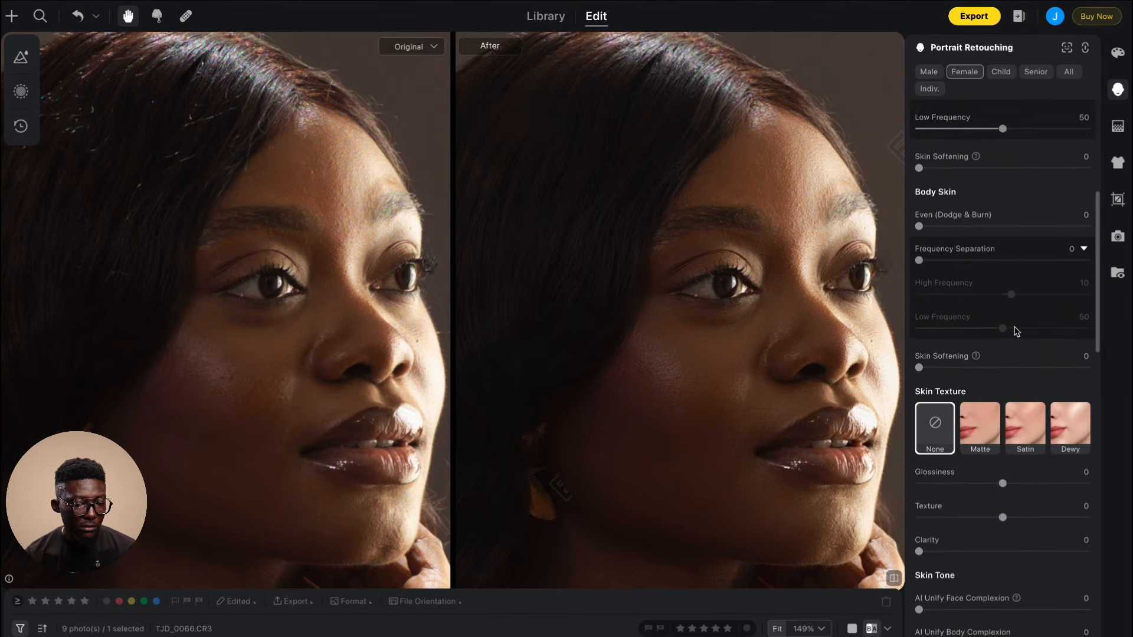
scroll(972, 287, up, 5)
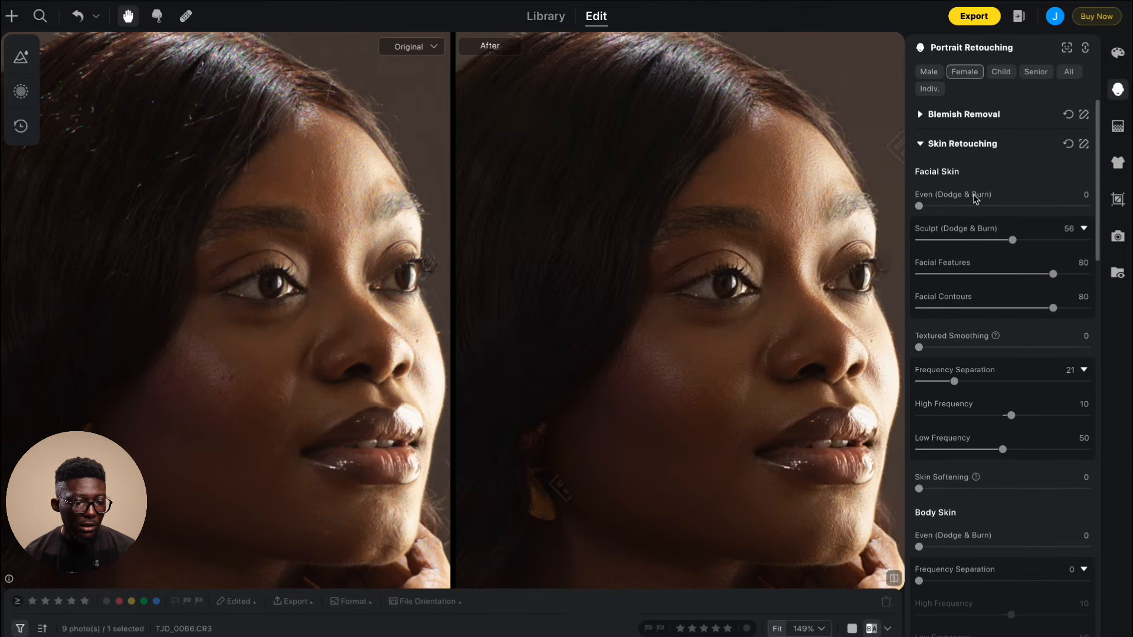
- Set the linked left and right Smile Line reduction under Facial Wrinkles to 50, and compare the whole portrait with its original
click(924, 145)
click(922, 122)
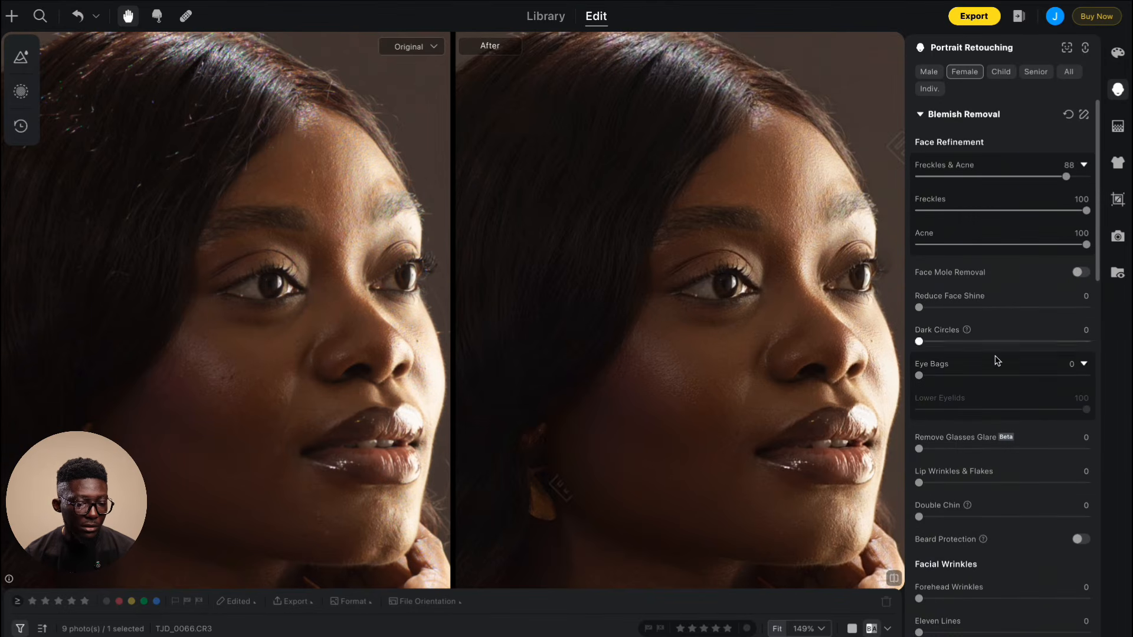
scroll(997, 362, down, 2)
scroll(997, 361, down, 1)
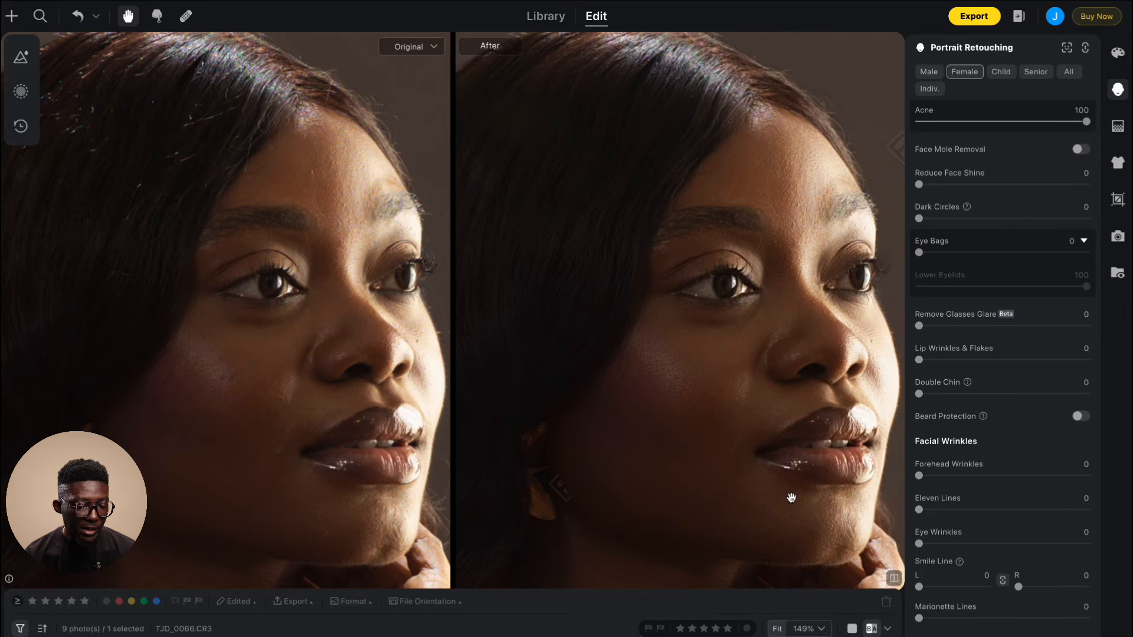
scroll(1022, 411, down, 3)
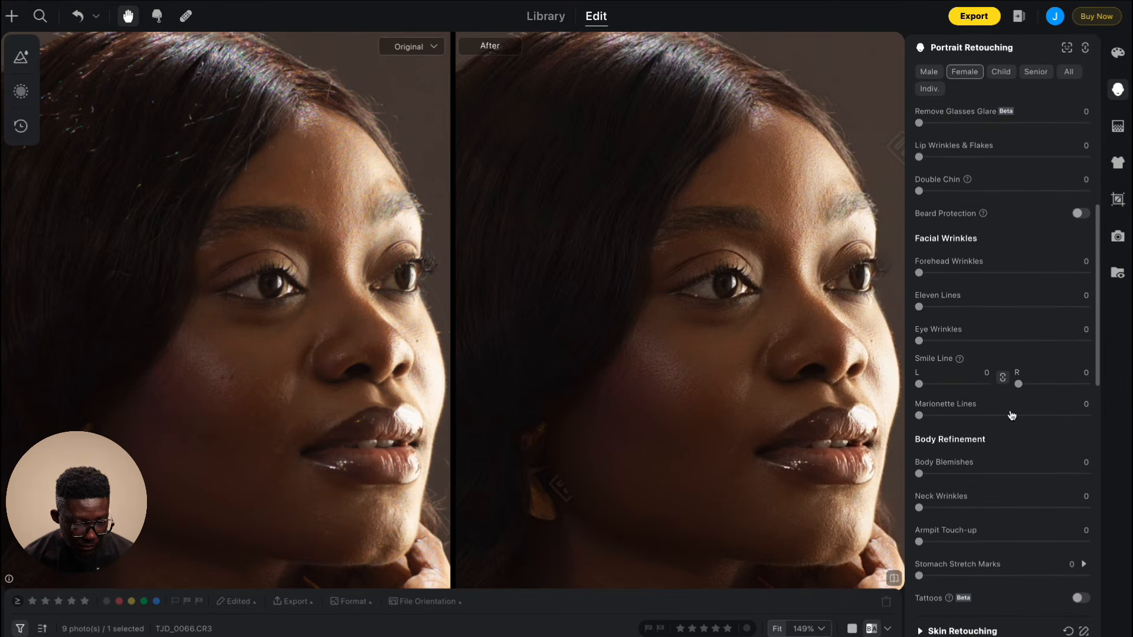
click(952, 384)
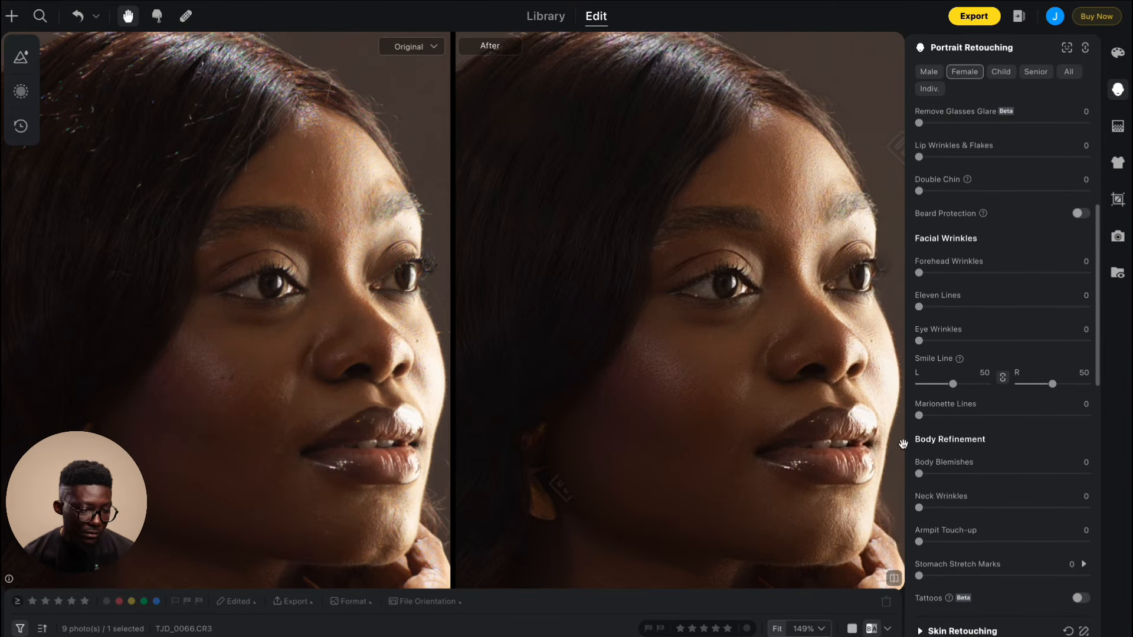
scroll(746, 354, down, 4)
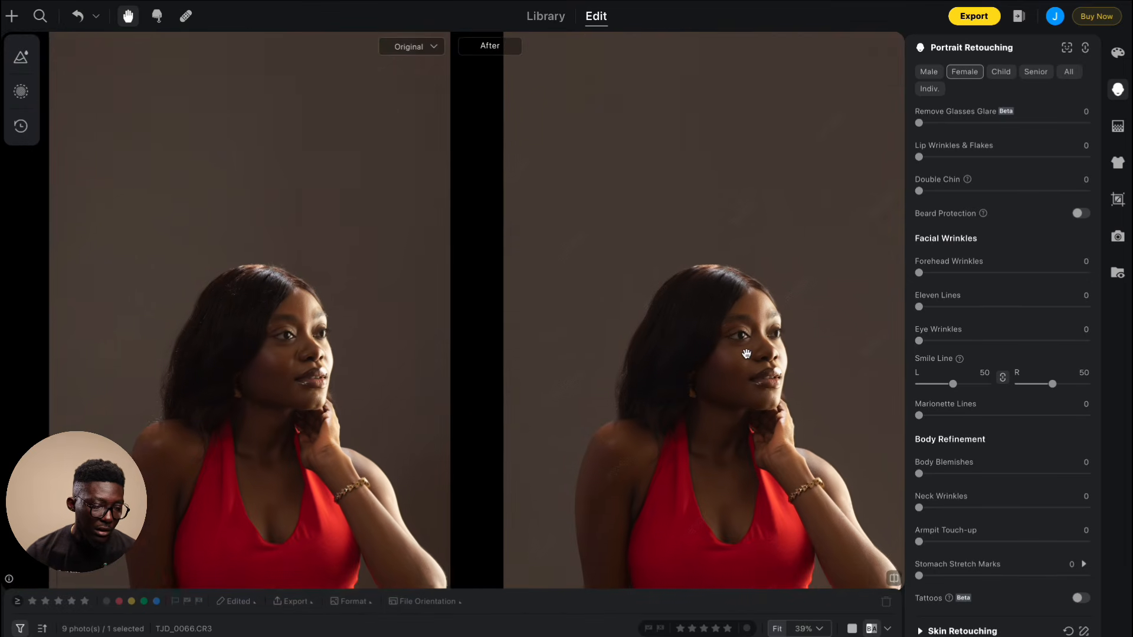
scroll(747, 354, down, 3)
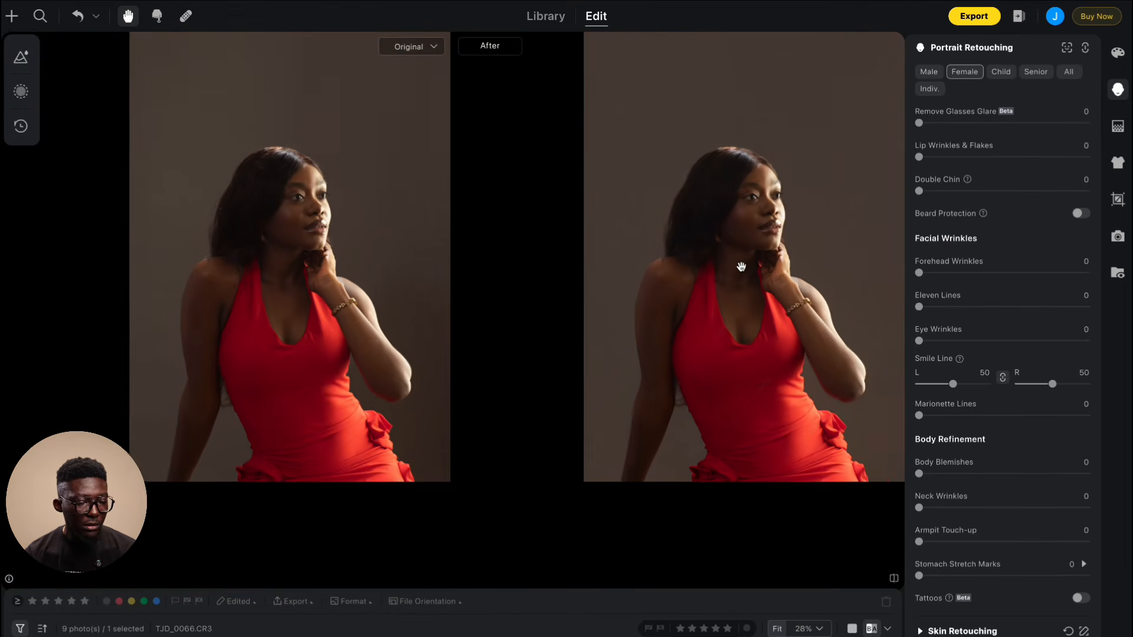
scroll(741, 267, up, 1)
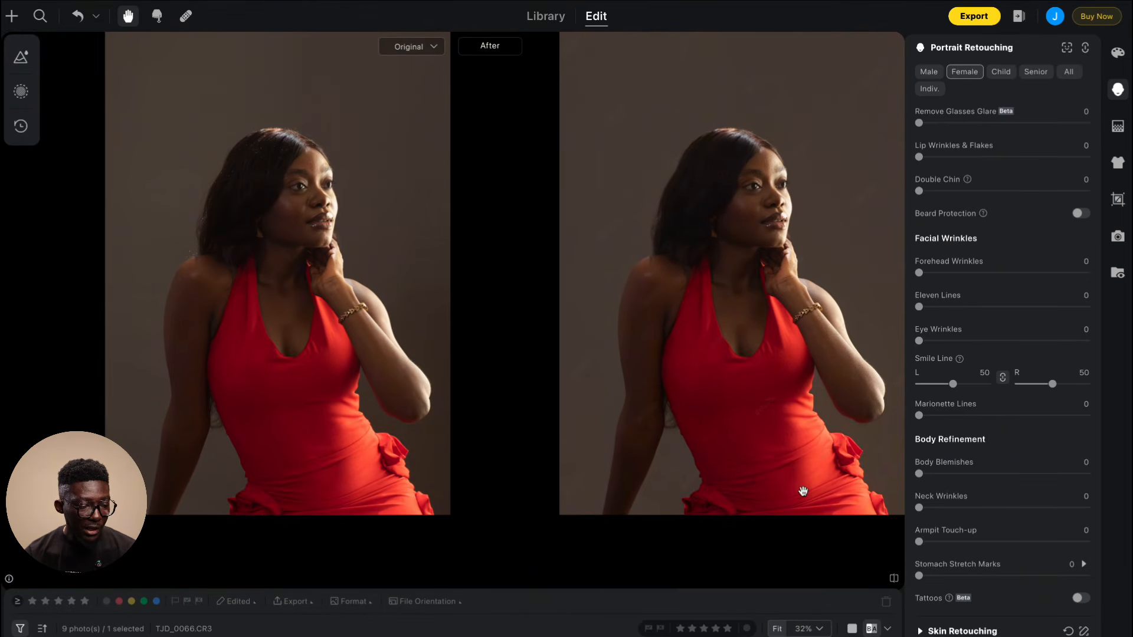
- Set De-wrinkle Clothing to 64 for the red dress
click(1117, 163)
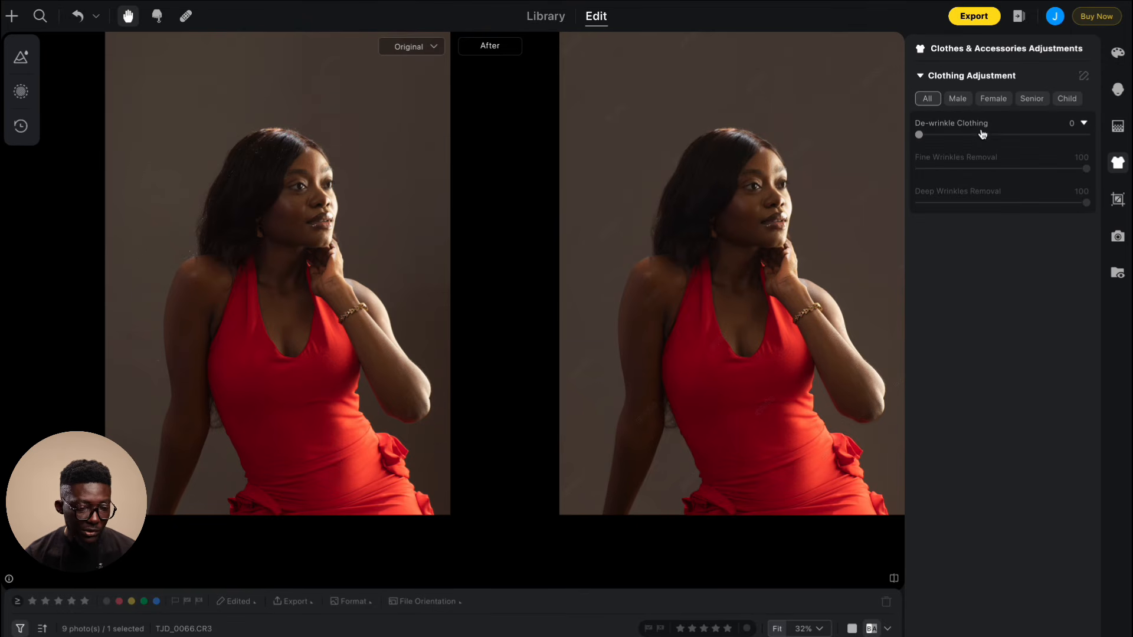
drag(983, 134, 1023, 139)
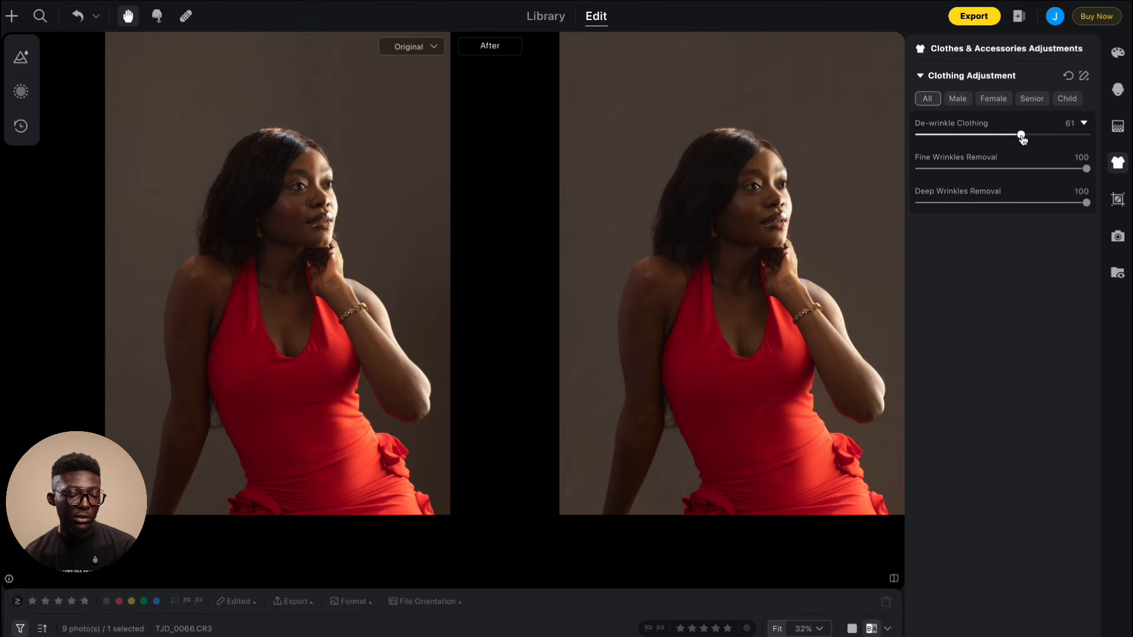
drag(1022, 138, 1027, 137)
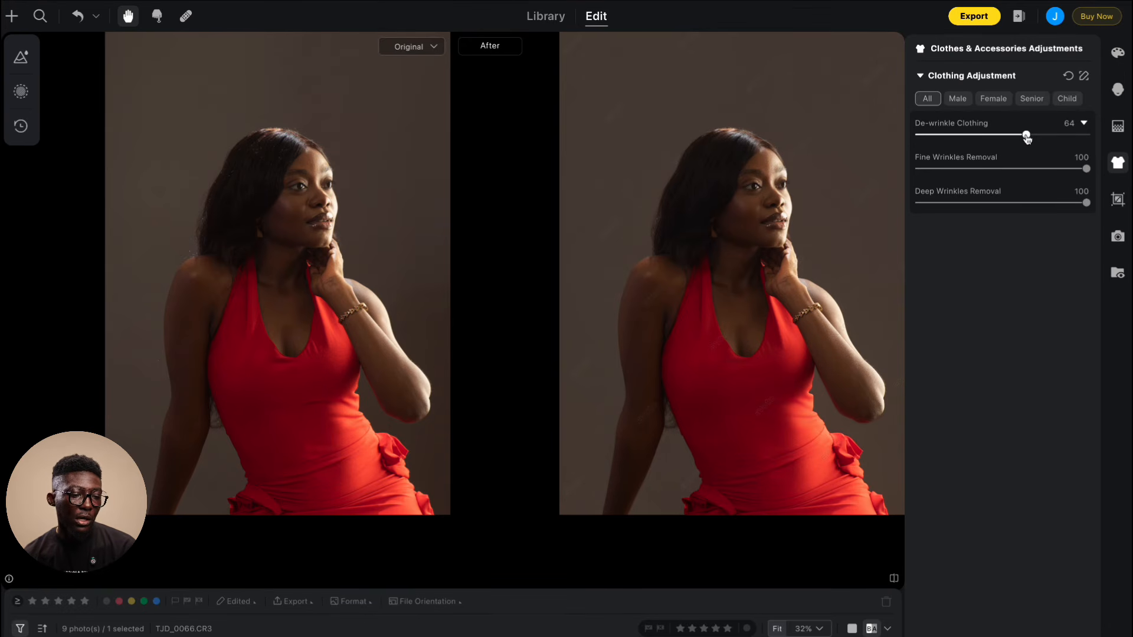
- Examine the retouched red-dress portrait beside its original, checking the dress, hair, cheek skin and backdrop
scroll(734, 158, up, 3)
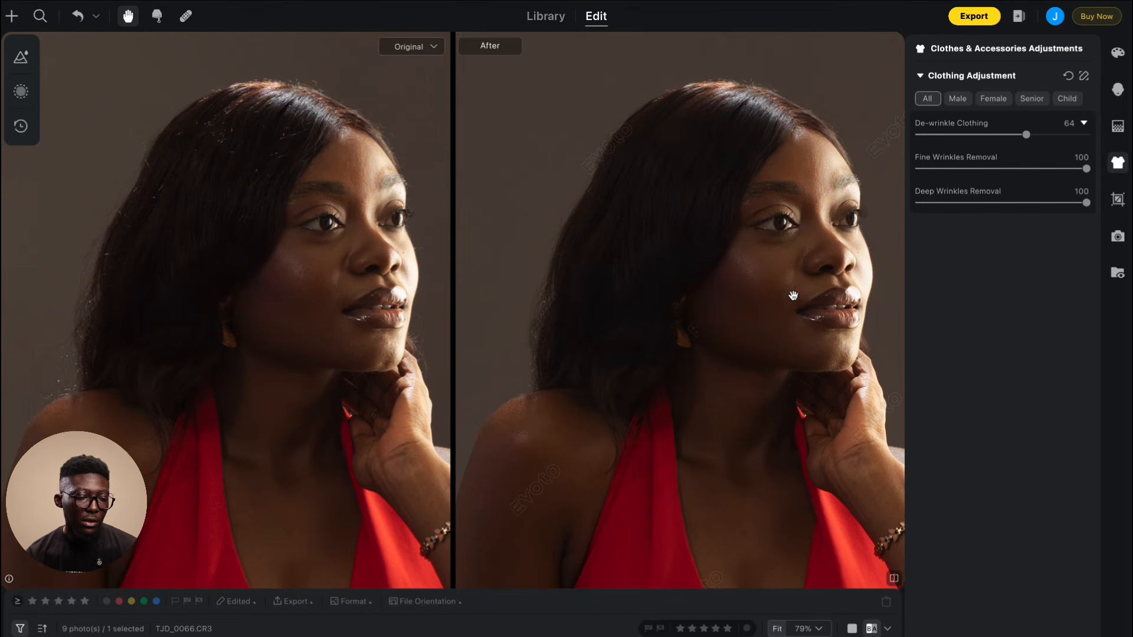
scroll(793, 296, down, 3)
scroll(793, 295, down, 2)
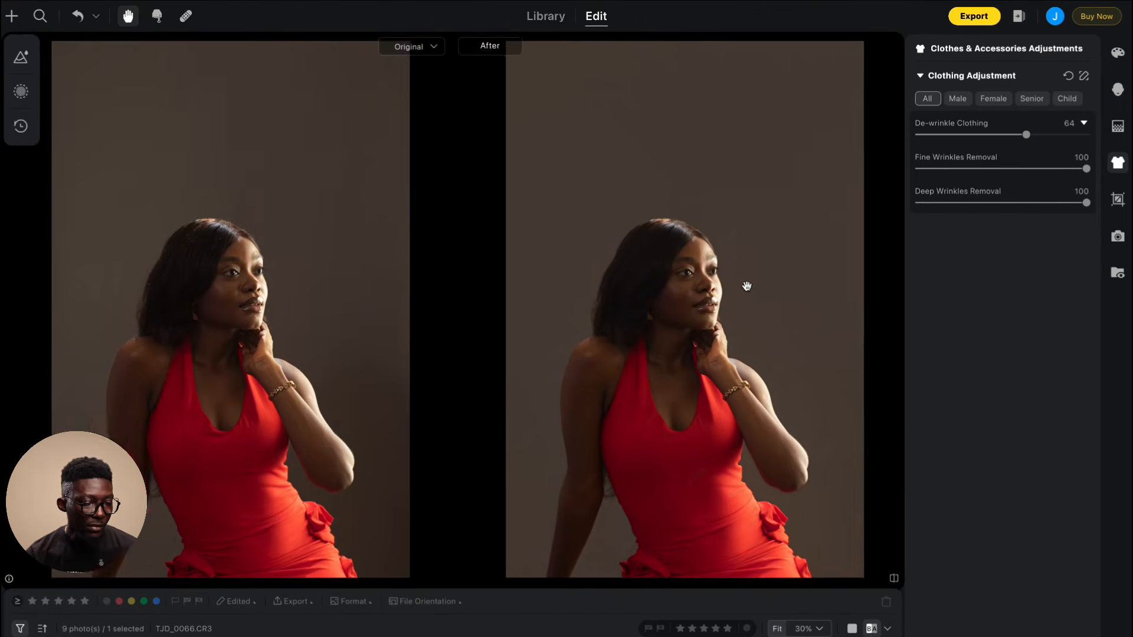
scroll(700, 329, up, 1)
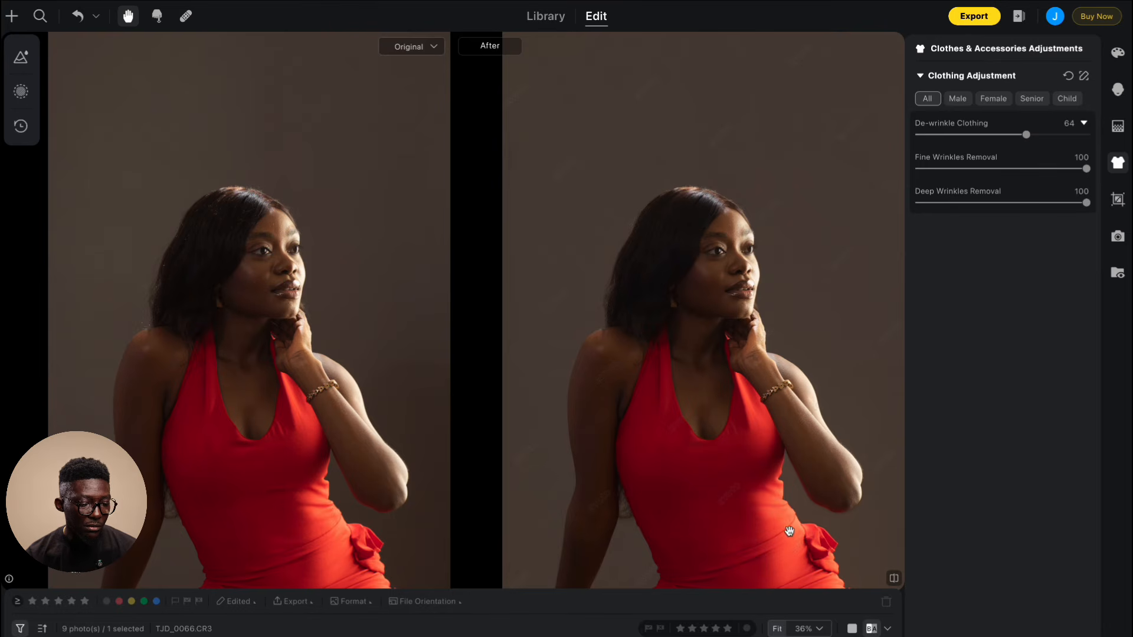
scroll(655, 239, up, 4)
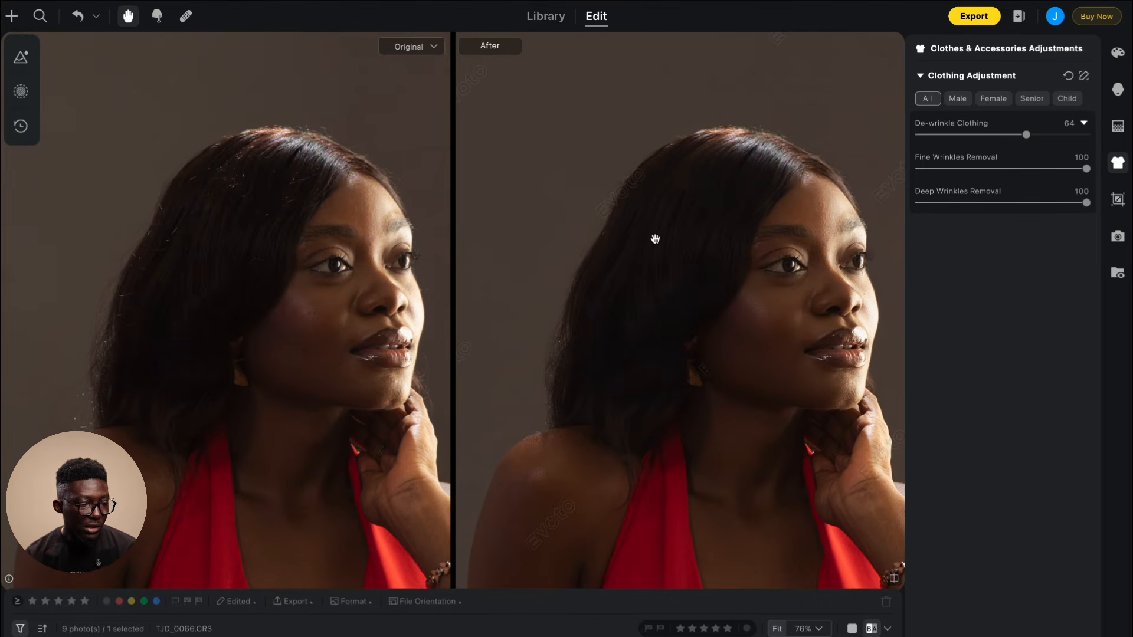
scroll(792, 274, up, 2)
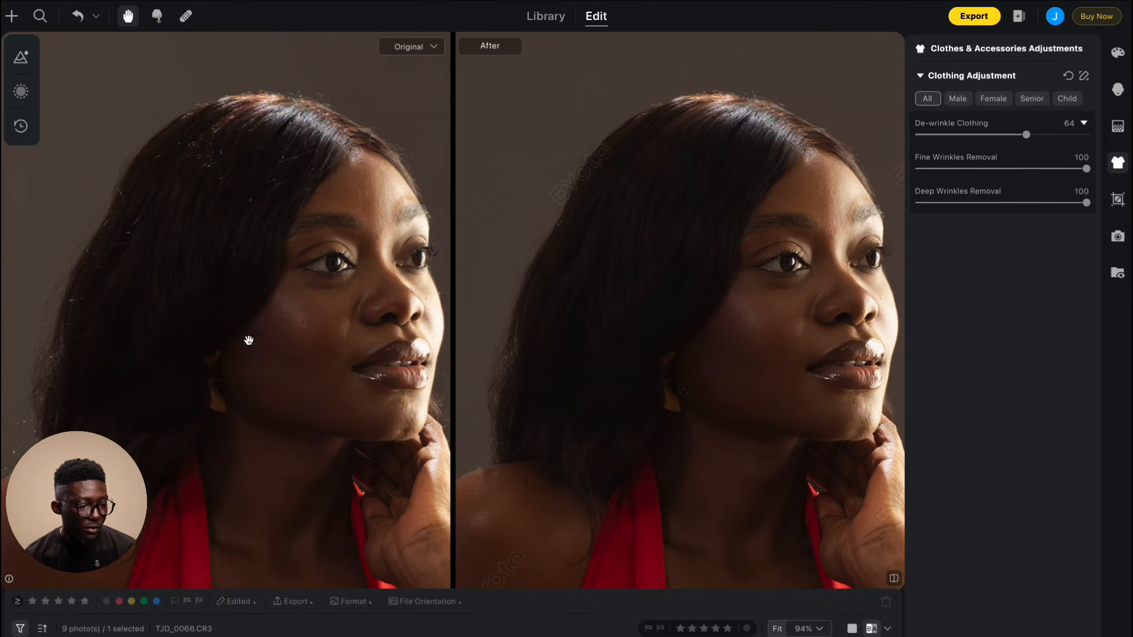
scroll(248, 340, up, 2)
scroll(413, 299, down, 3)
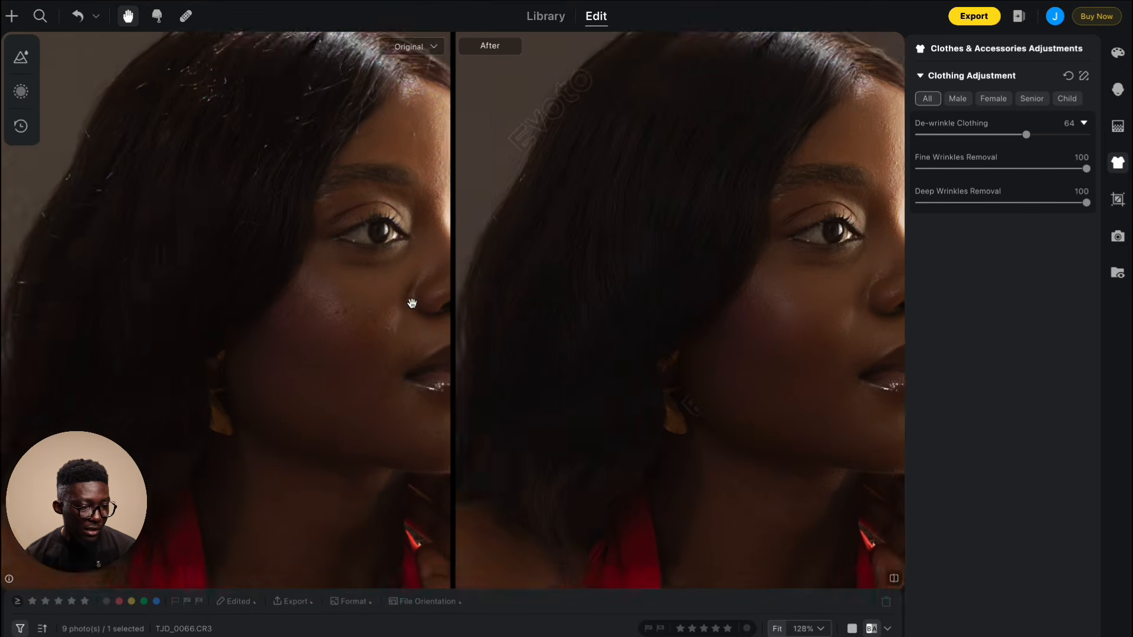
scroll(643, 306, down, 2)
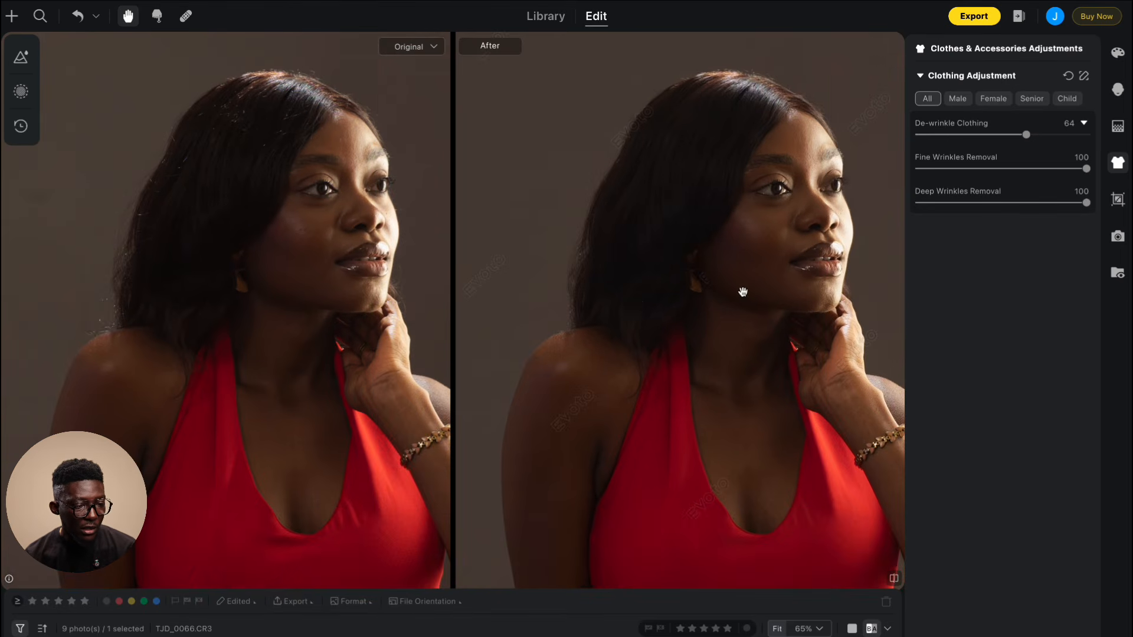
scroll(750, 289, down, 2)
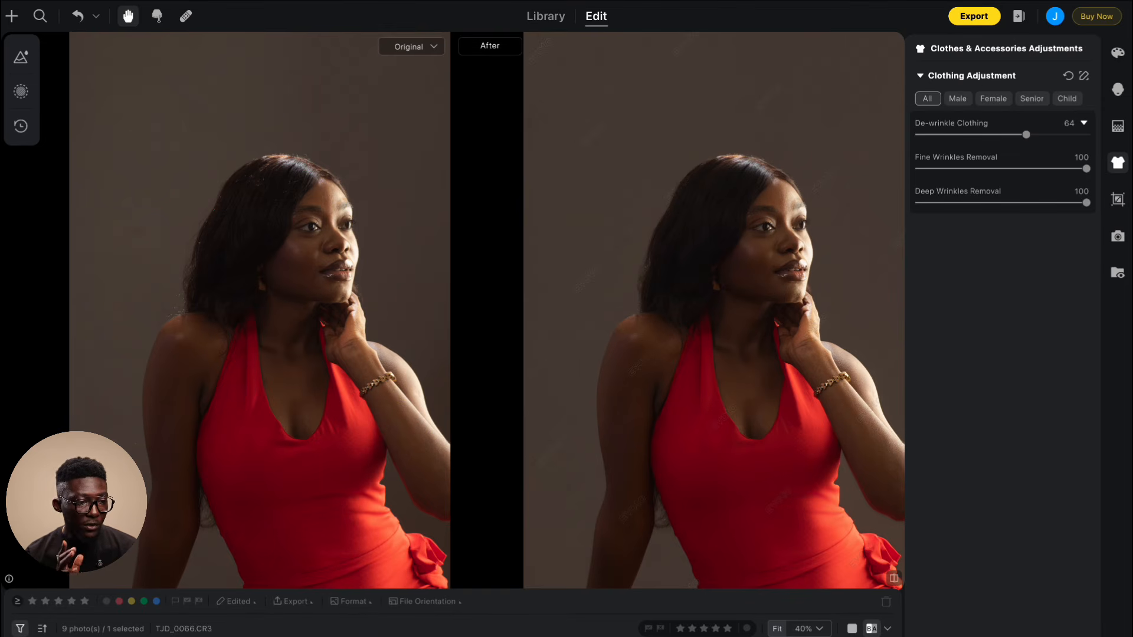
- Move on to the next photo, the green-lit portrait at the table, and inspect the face skin and hair edges
key(Right)
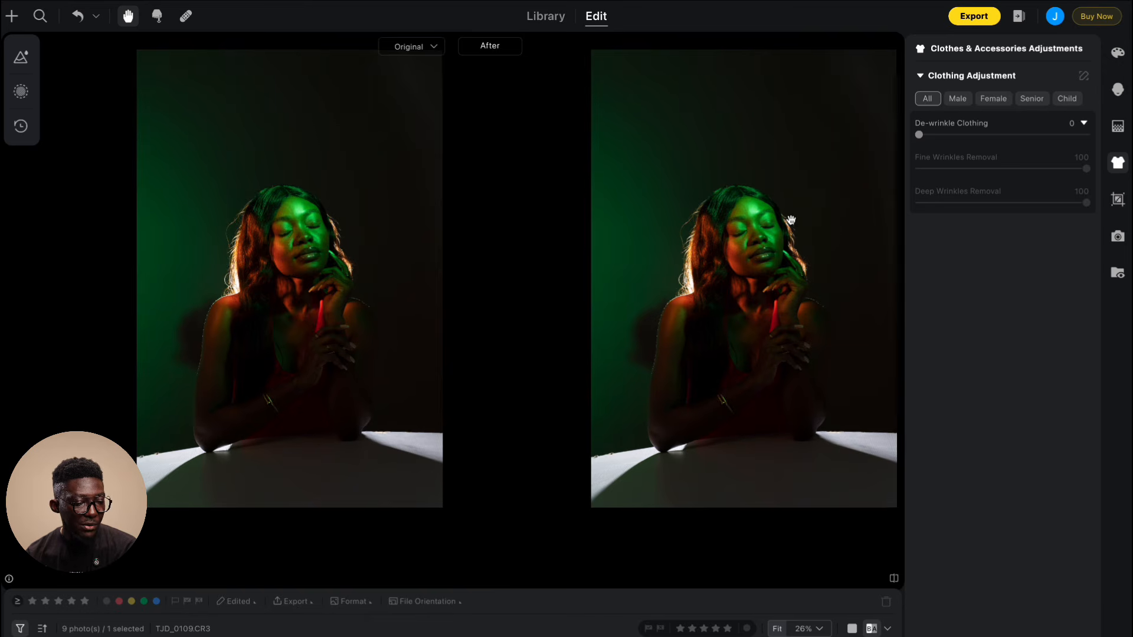
scroll(798, 222, up, 5)
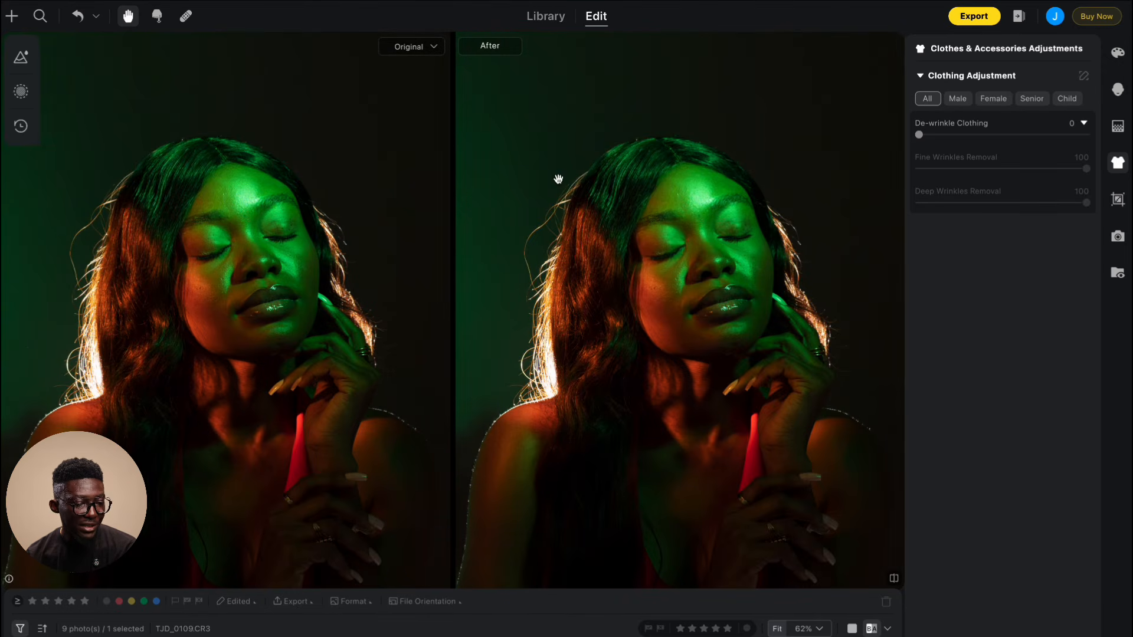
scroll(676, 248, up, 1)
scroll(676, 248, up, 4)
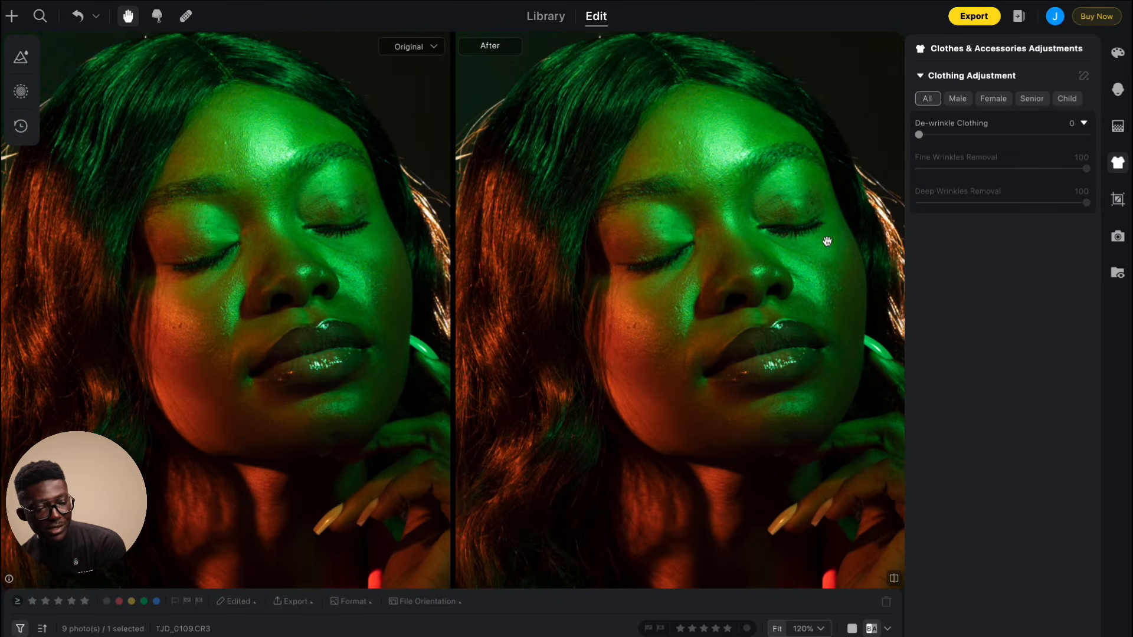
scroll(825, 233, down, 6)
scroll(824, 233, down, 1)
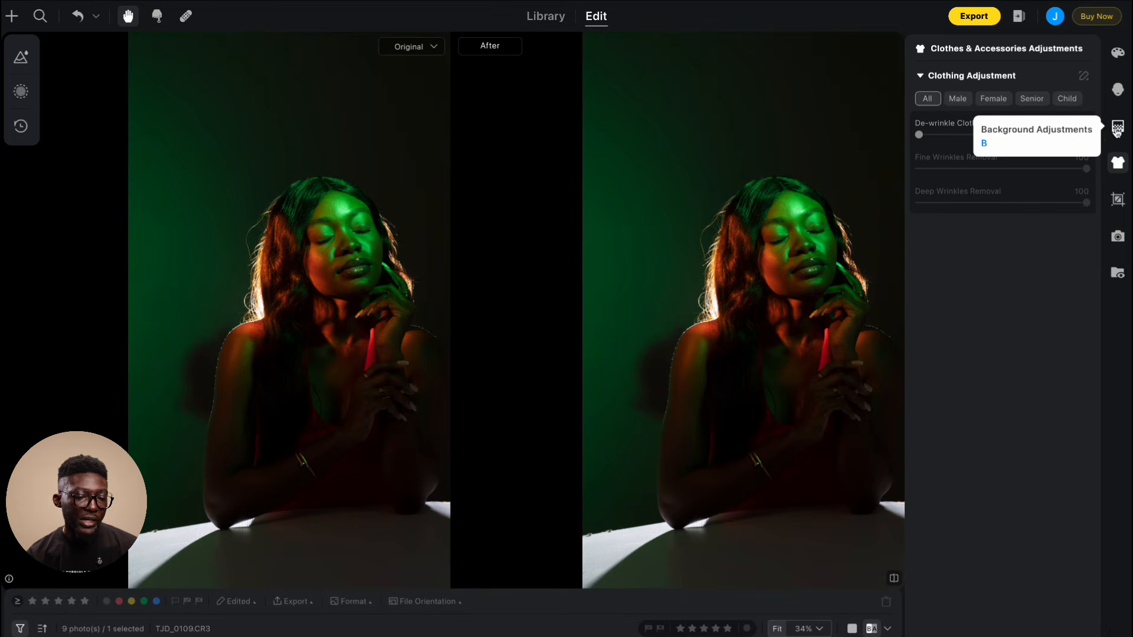
- Rotate the green-lit portrait slightly clockwise to level the table edge
click(1117, 89)
scroll(803, 241, down, 1)
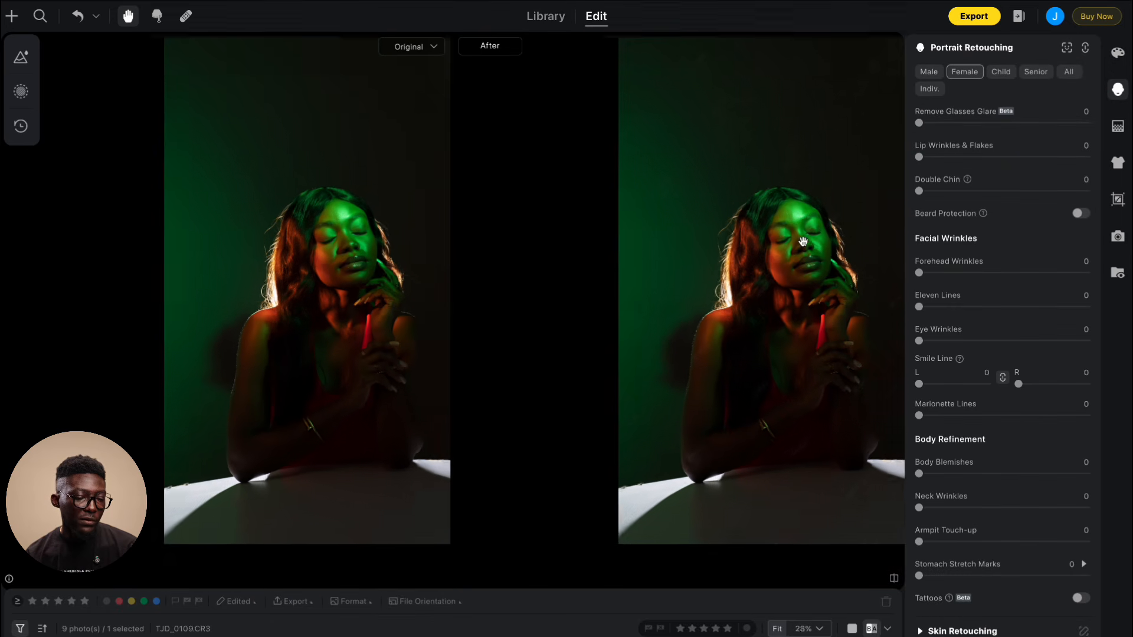
scroll(803, 241, down, 2)
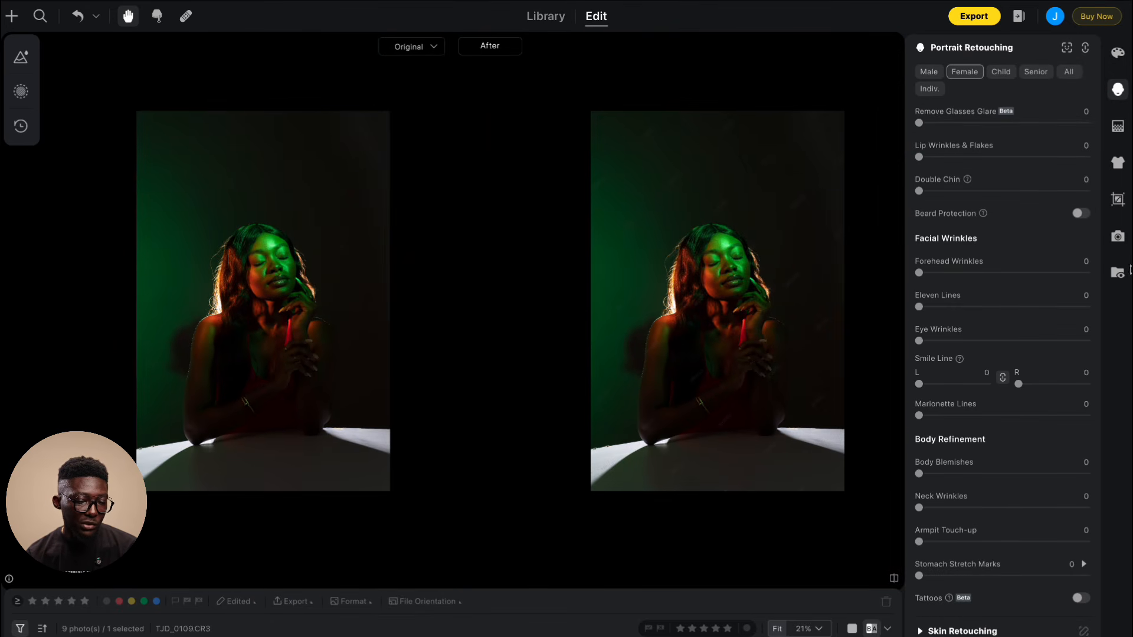
click(1118, 200)
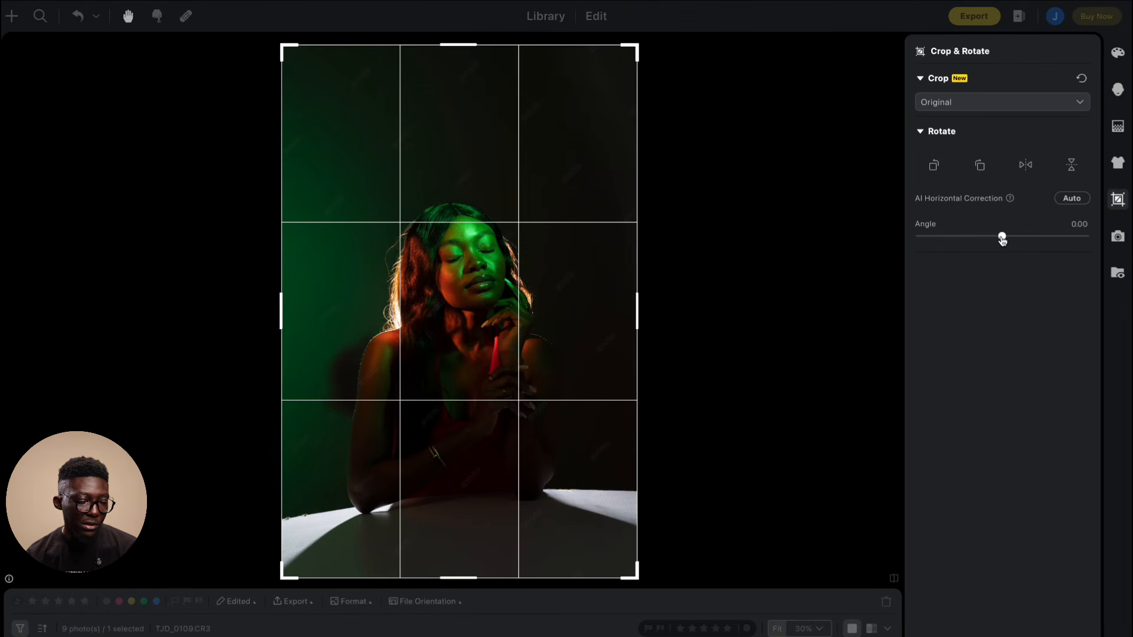
drag(1003, 243, 1010, 241)
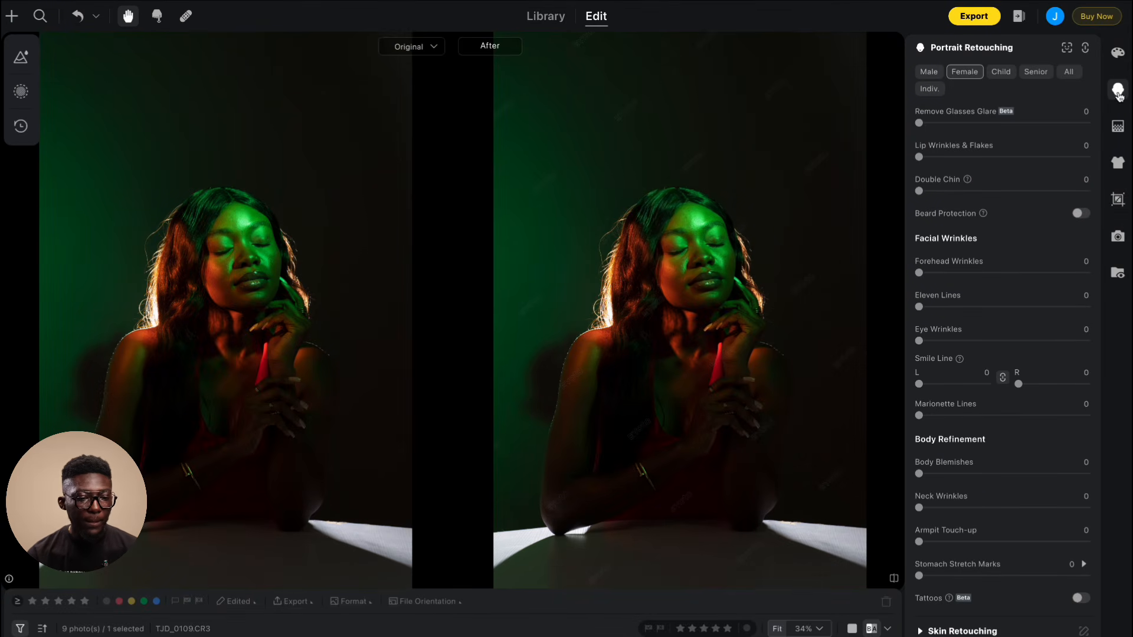
- Under Blemish Removal, set Freckles & Acne to 86 for the green-lit face
scroll(1027, 173, up, 5)
scroll(675, 232, up, 5)
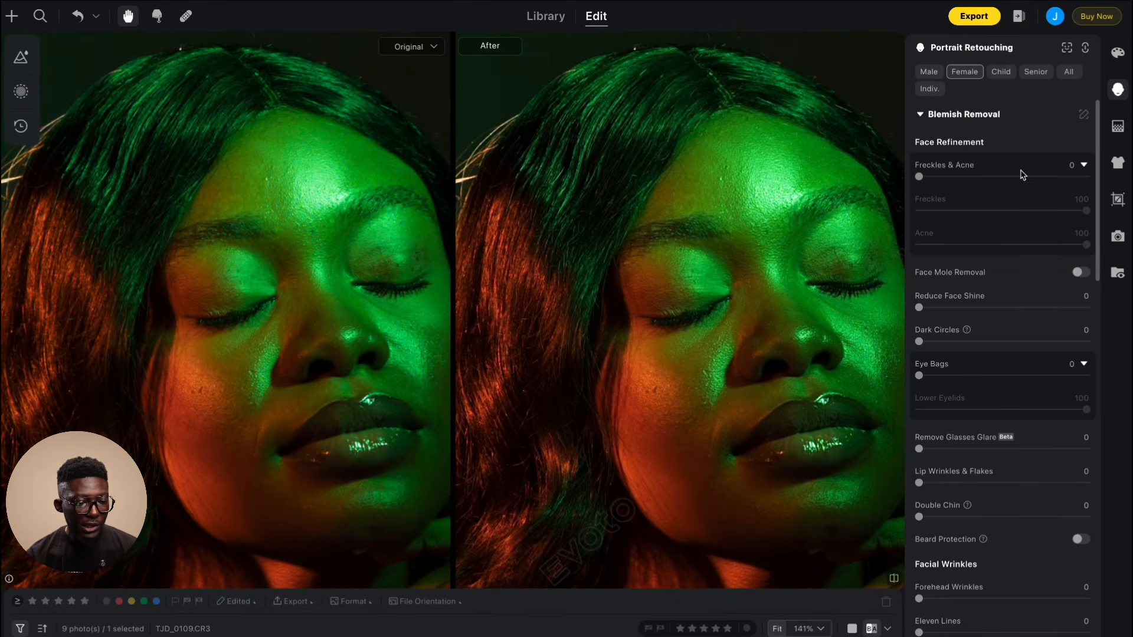
click(1018, 177)
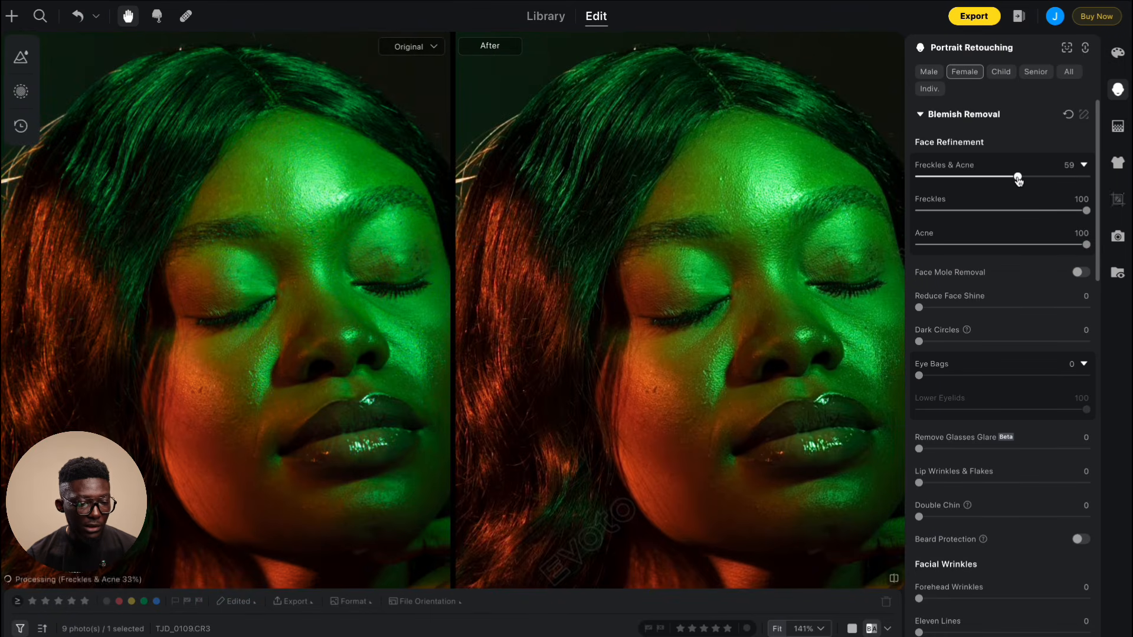
click(1056, 177)
drag(1056, 178, 1060, 178)
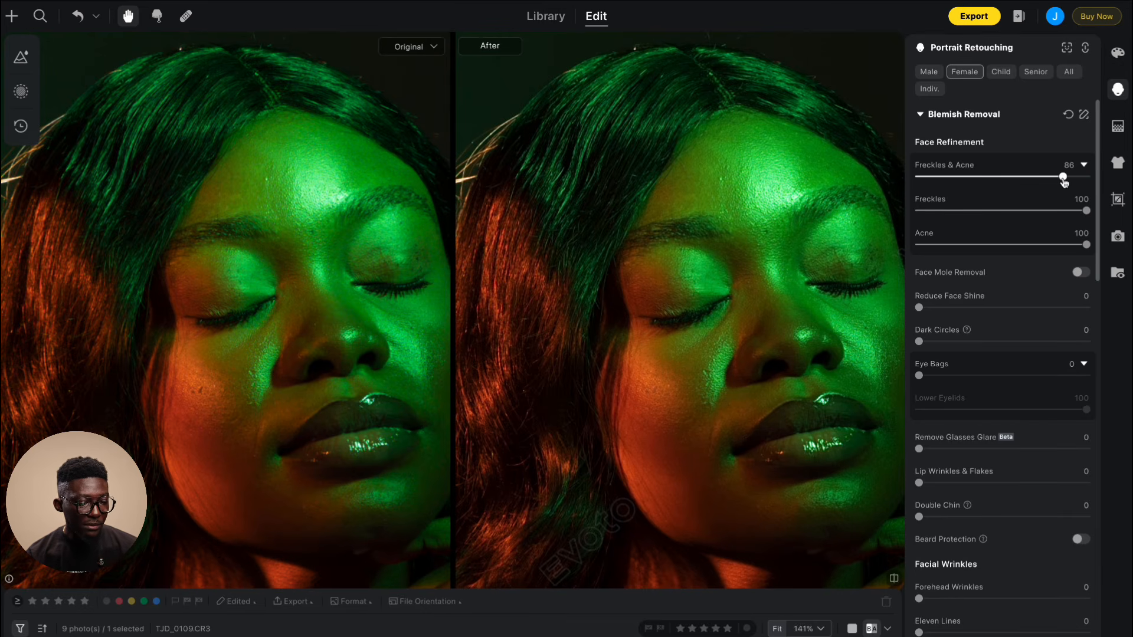
- Under Face Refinement, set Reduce Face Shine to 21, Dark Circles to 37 and Eye Bags to 48
scroll(1017, 348, down, 2)
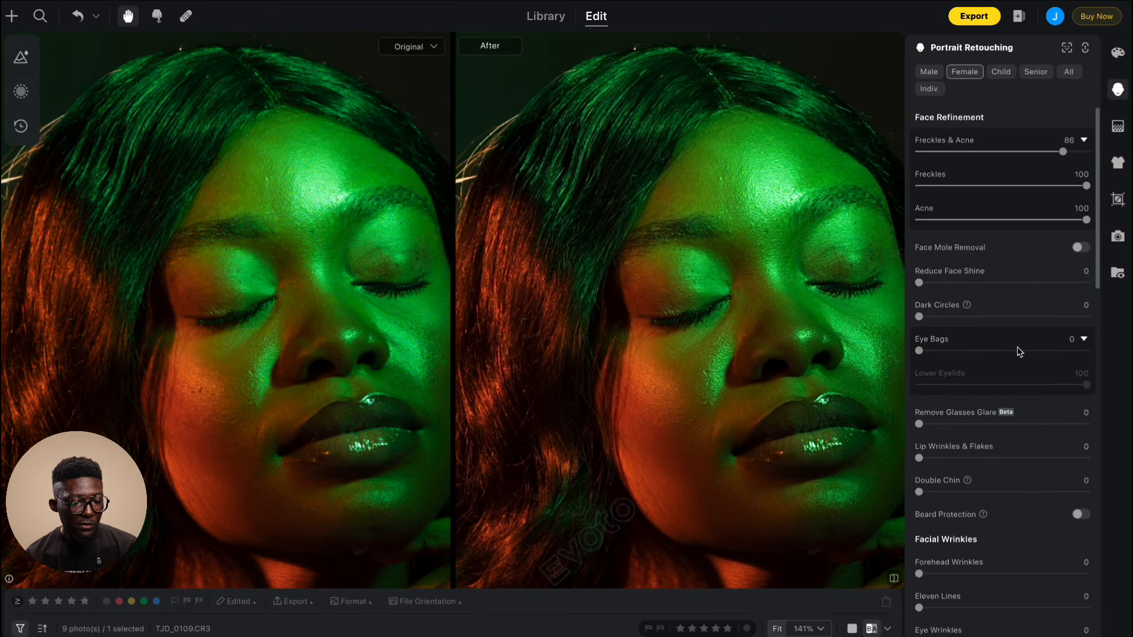
click(952, 243)
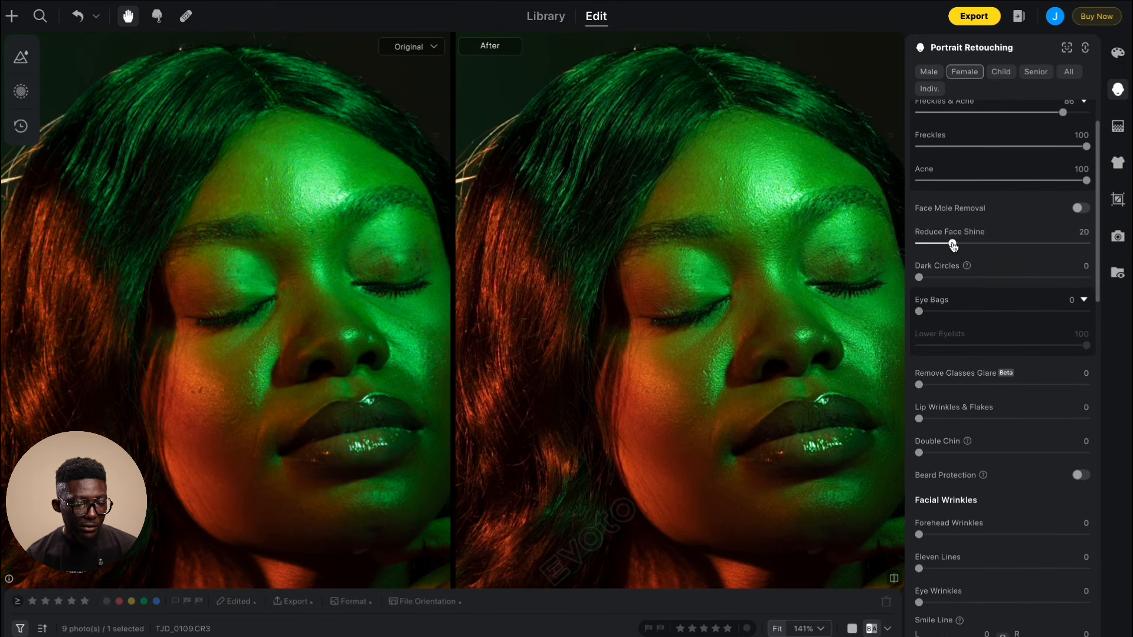
drag(955, 246, 957, 246)
click(962, 277)
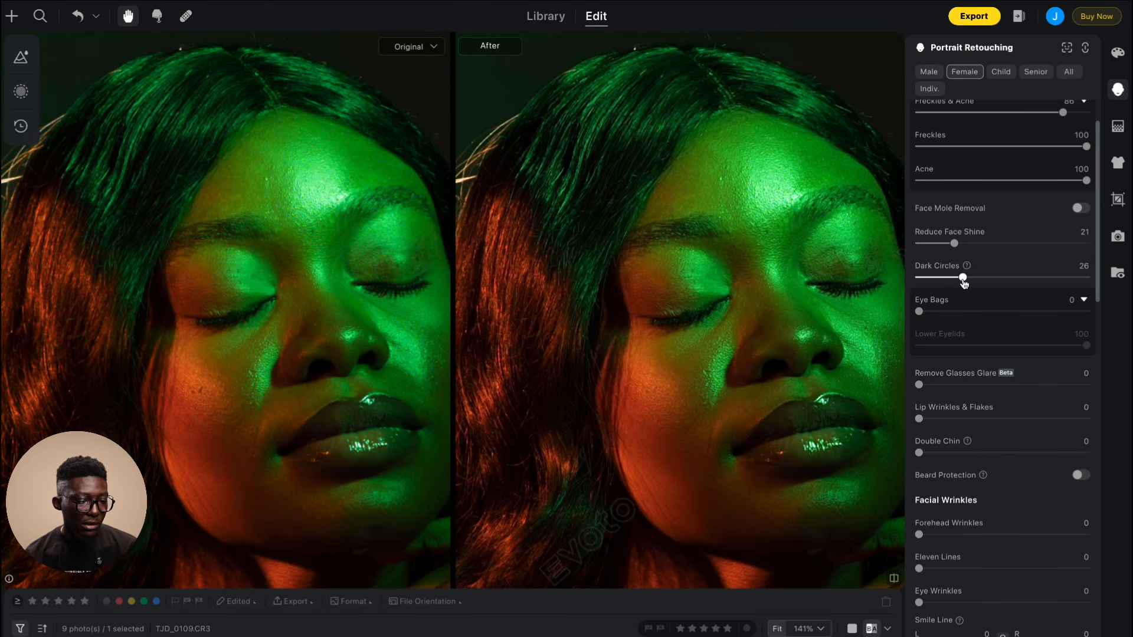
mouse_move(963, 282)
mouse_down()
mouse_move(980, 278)
mouse_move(999, 313)
mouse_up()
click(964, 312)
scroll(977, 354, down, 3)
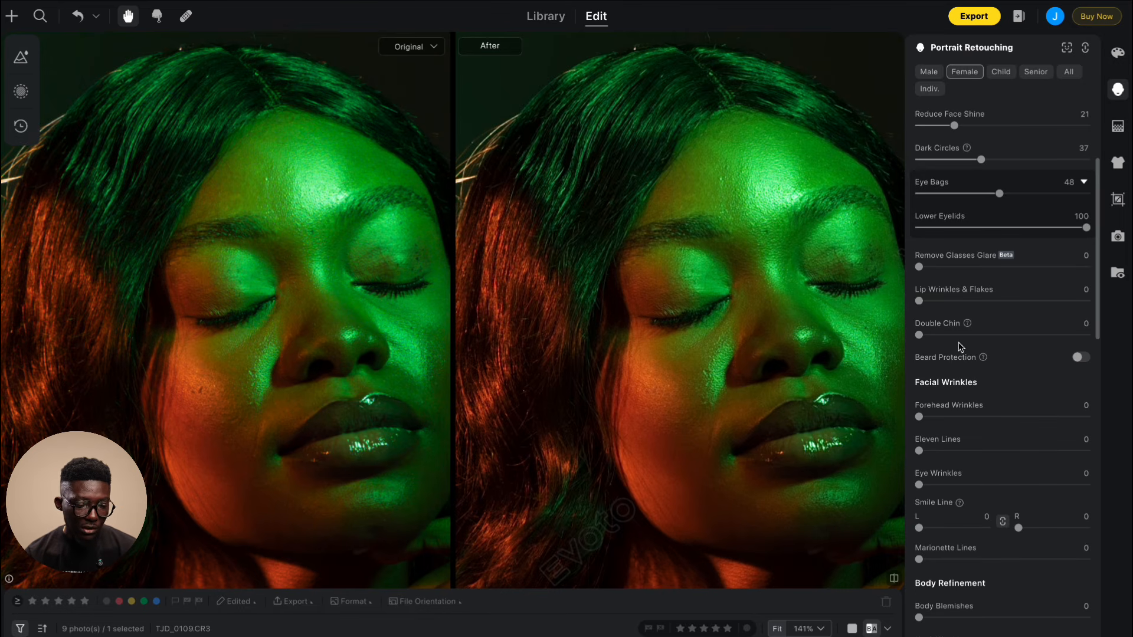
- Under Facial Wrinkles, set Eleven Lines to 38, Eye Wrinkles to 39, the linked Smile Line values to 59 and Marionette Lines to 31
scroll(965, 345, down, 3)
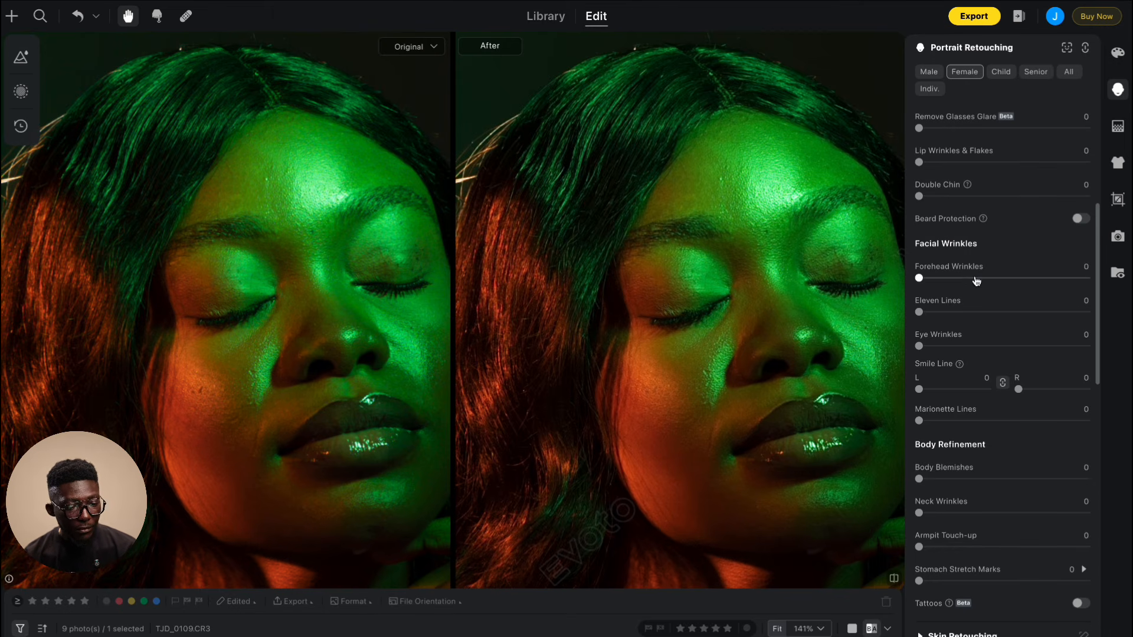
drag(953, 312, 984, 346)
click(958, 390)
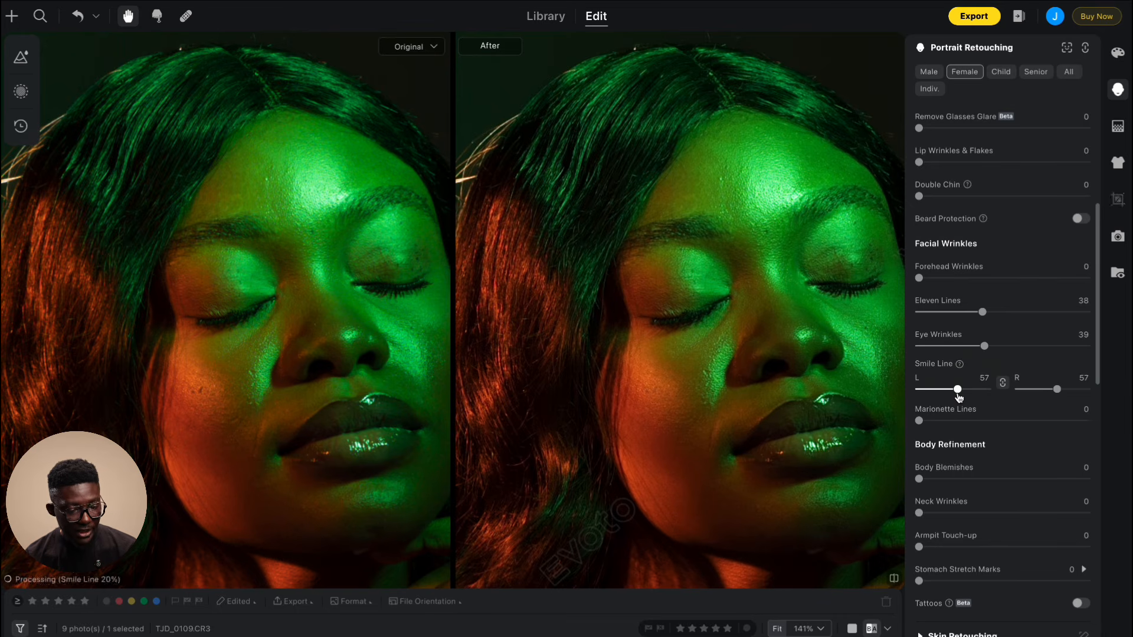
drag(957, 390, 959, 397)
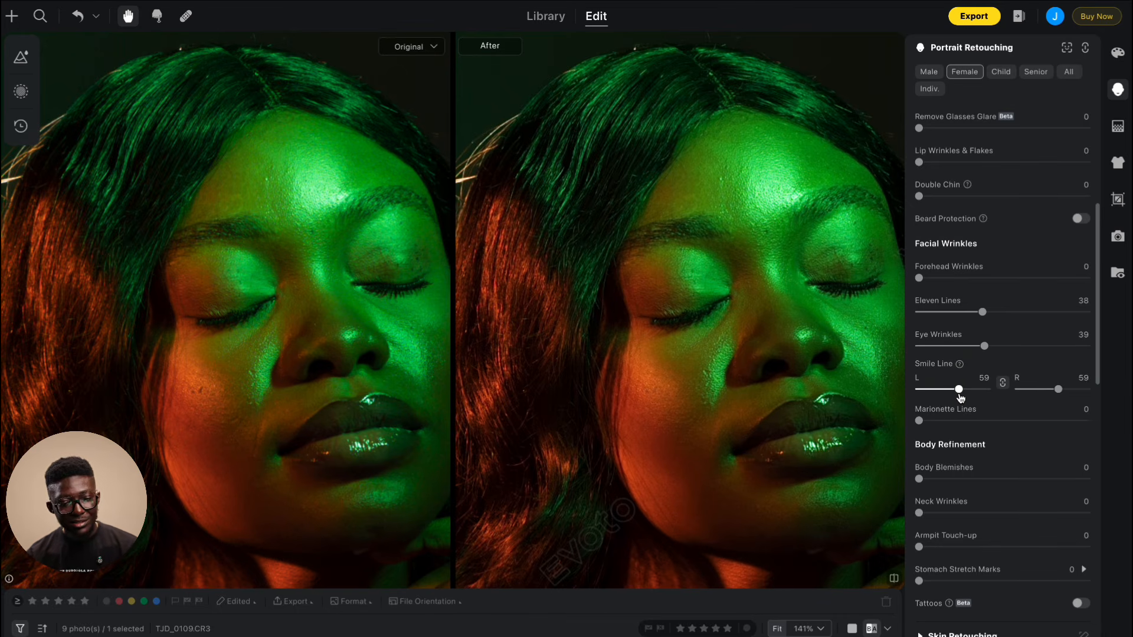
scroll(962, 384, down, 3)
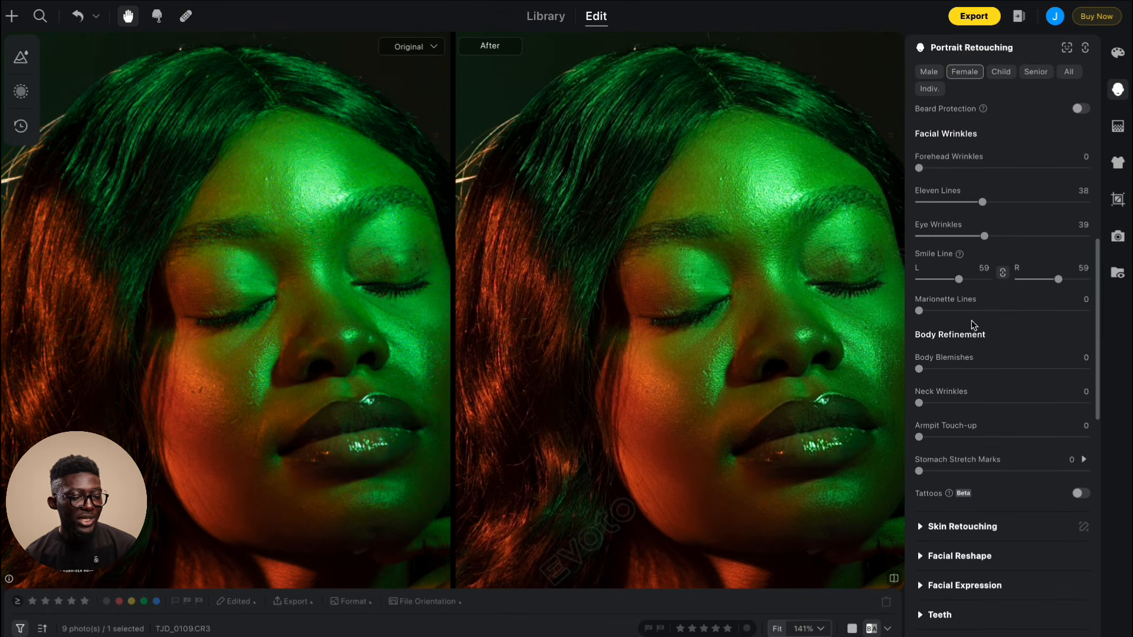
click(951, 311)
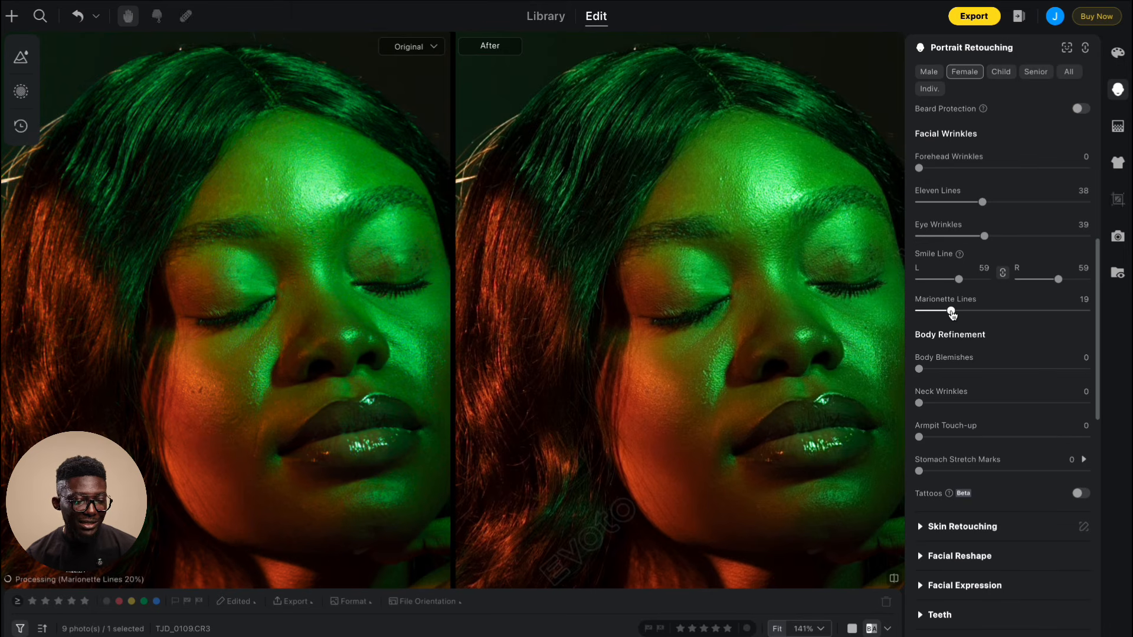
drag(952, 313, 971, 315)
- Touch up small remaining spots on the green-lit portrait with the Spot Healing Brush, and return to the portrait retouching settings
scroll(678, 111, up, 3)
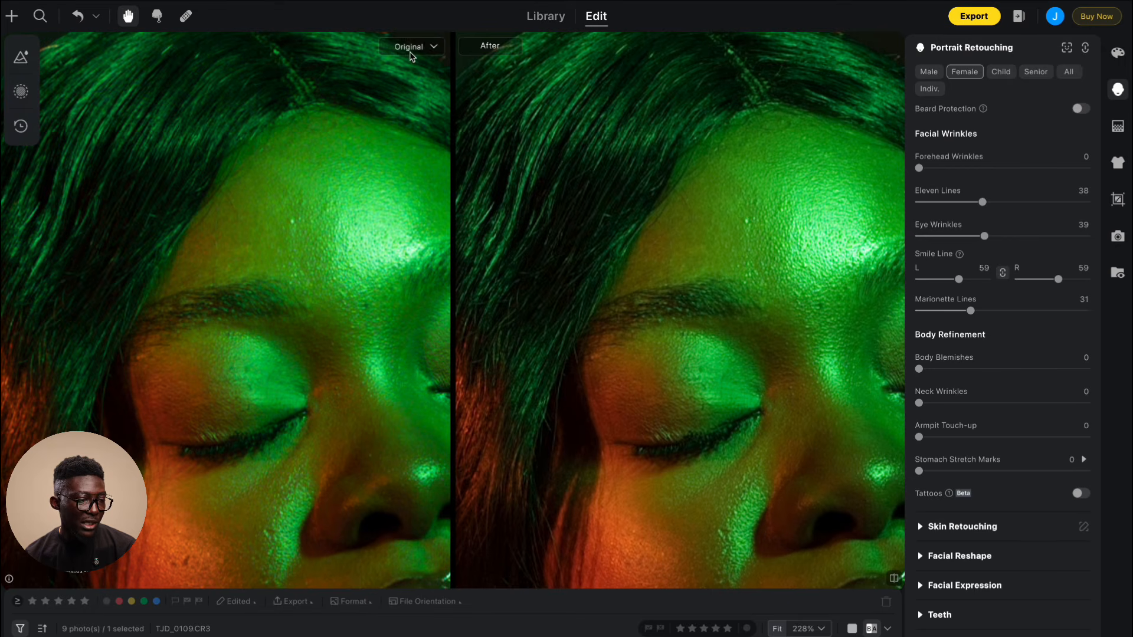
click(186, 16)
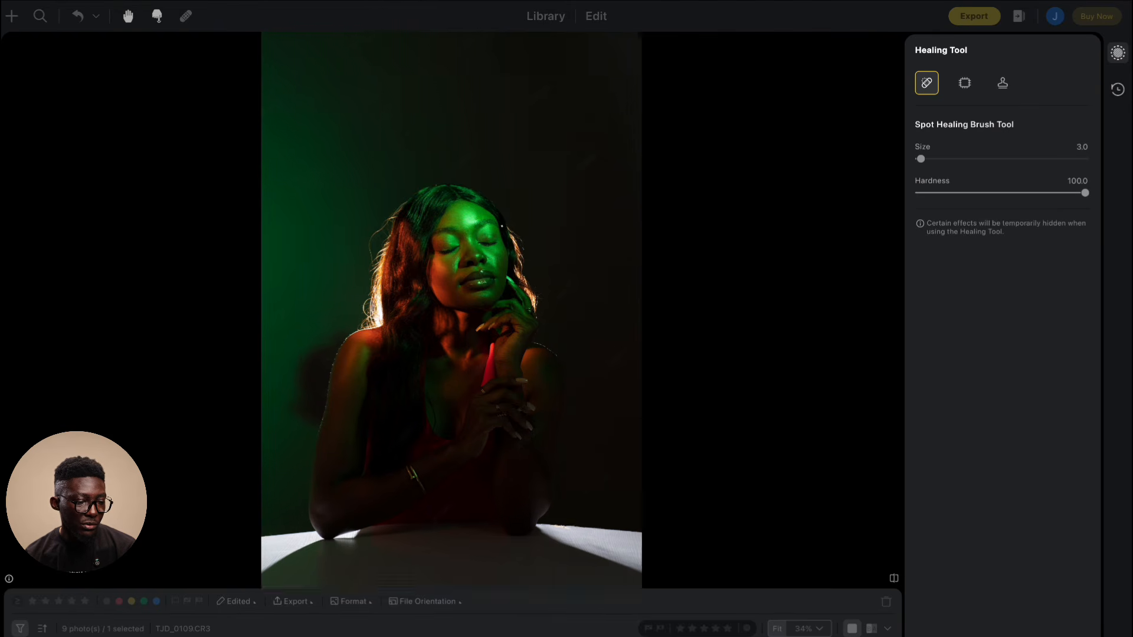
scroll(493, 236, up, 5)
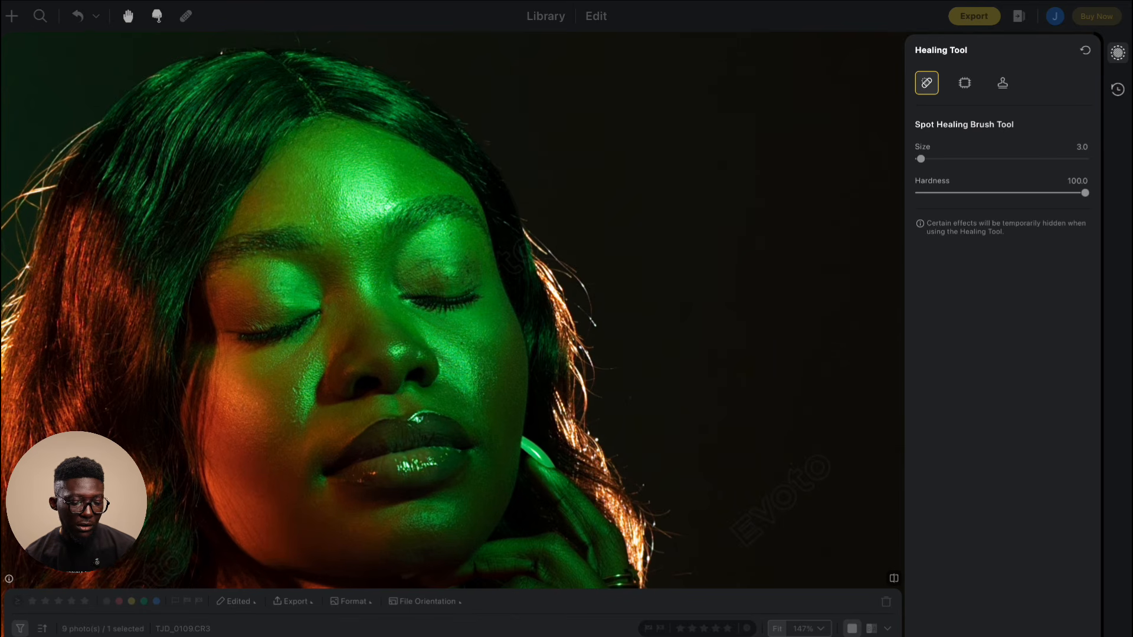
key(Escape)
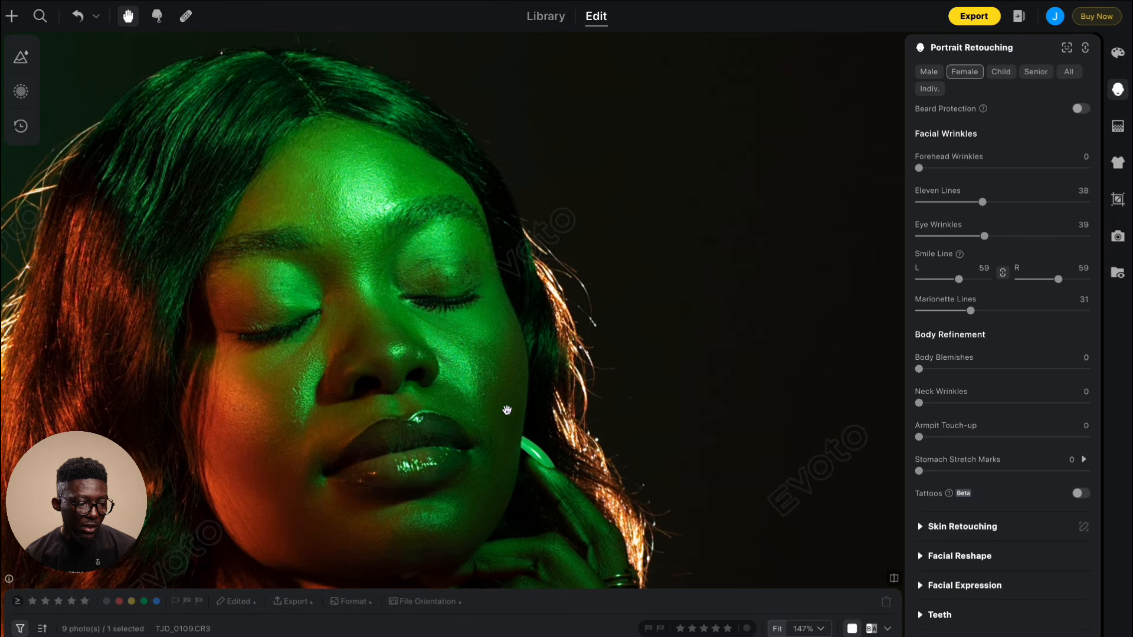
- Compare the retouched green-lit portrait with its original side by side, checking the face up close
drag(506, 410, 685, 448)
click(871, 629)
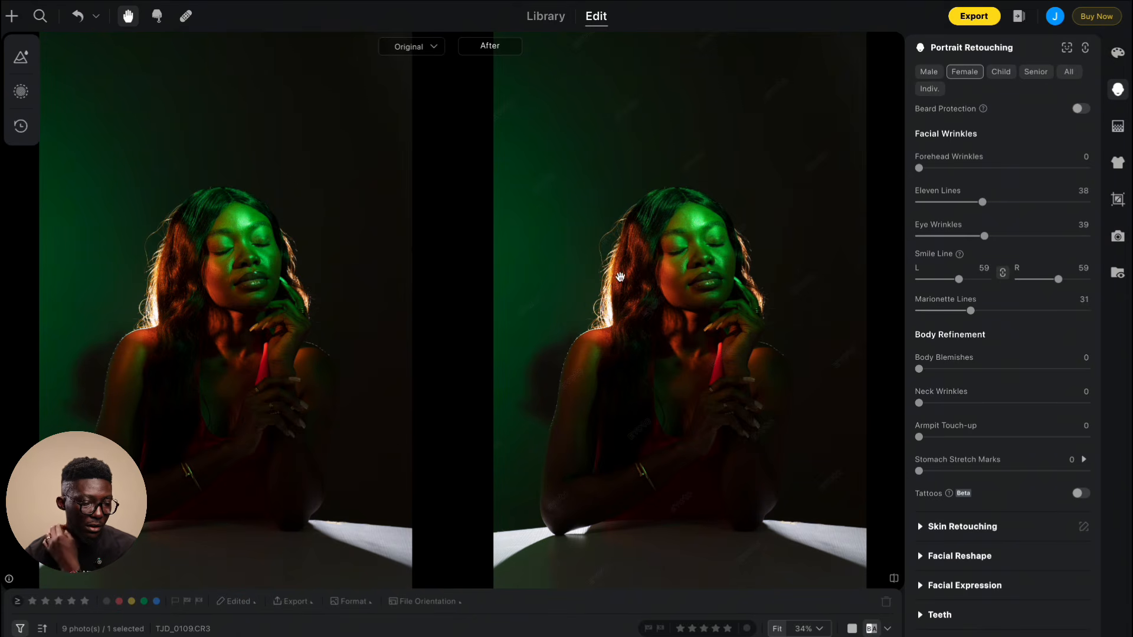
scroll(698, 252, up, 5)
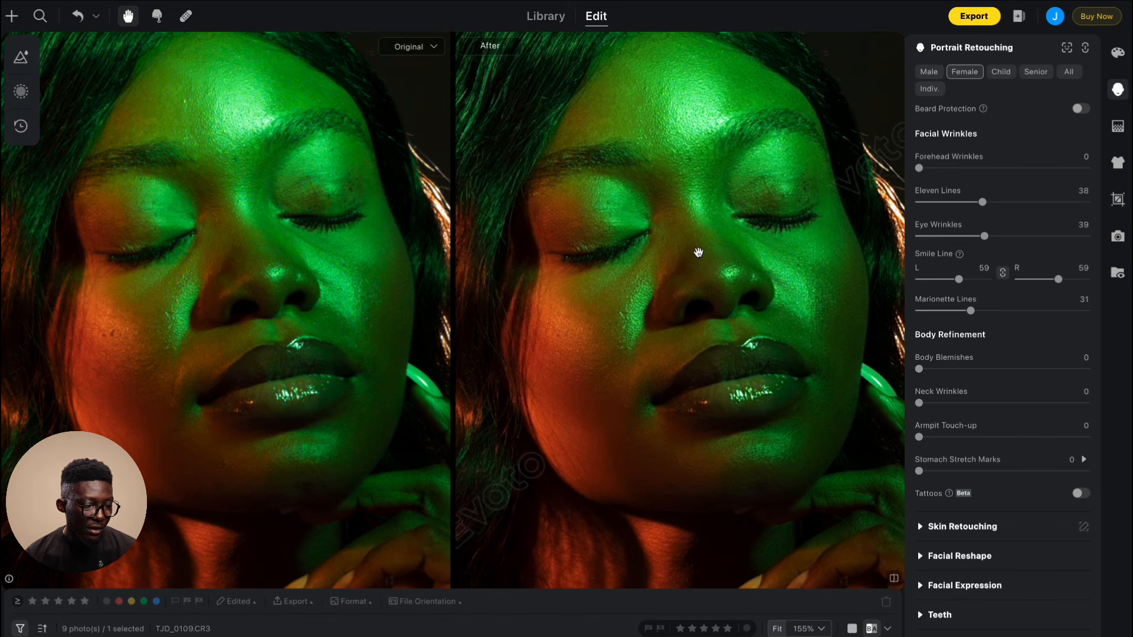
scroll(716, 236, down, 4)
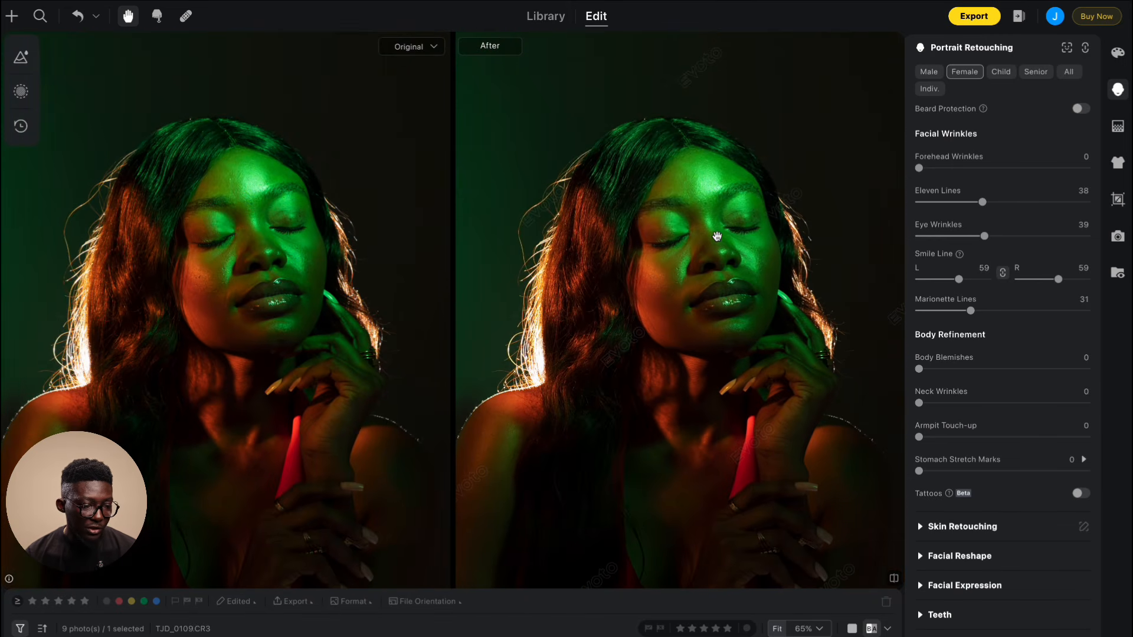
- In the Hair retouching settings for the green-lit portrait, set Stray Hairs Removal to 86
click(1118, 163)
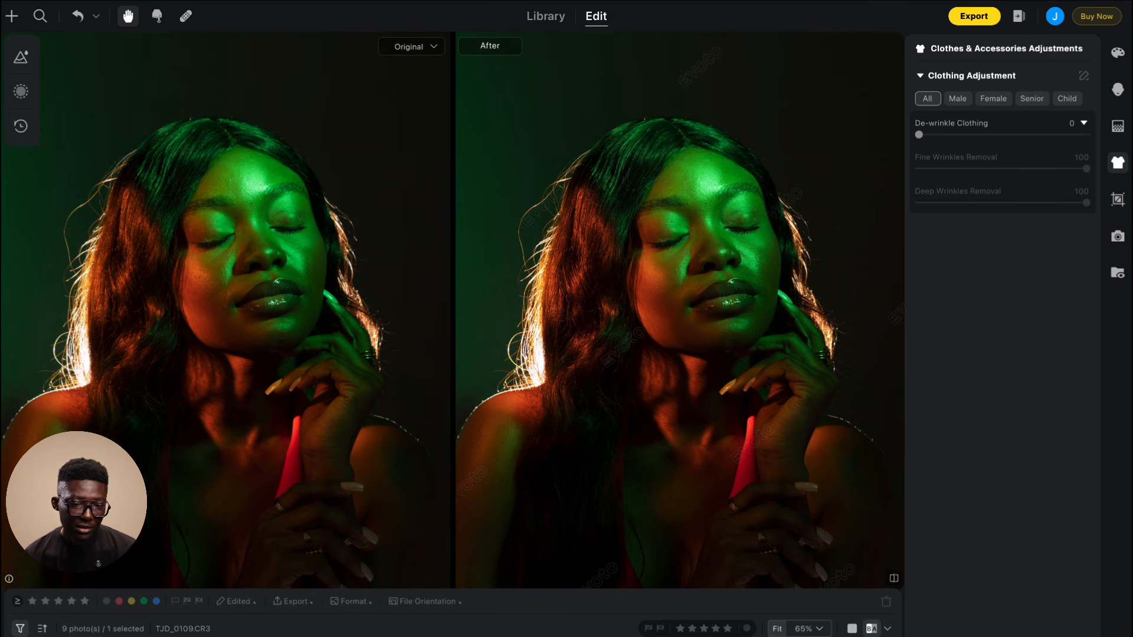
click(1117, 90)
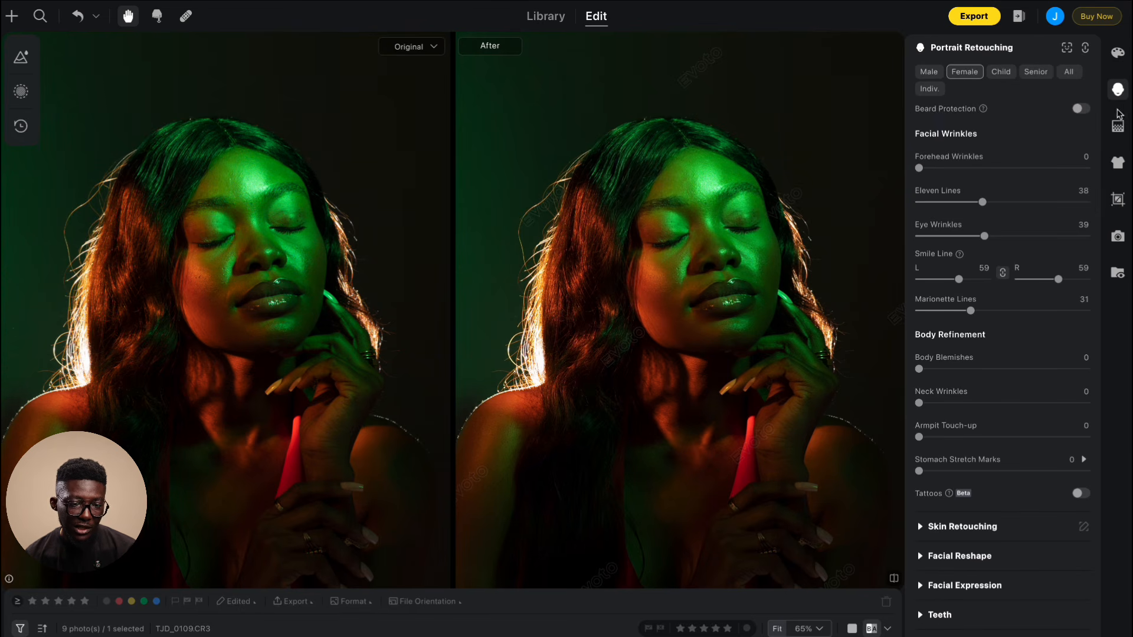
click(921, 114)
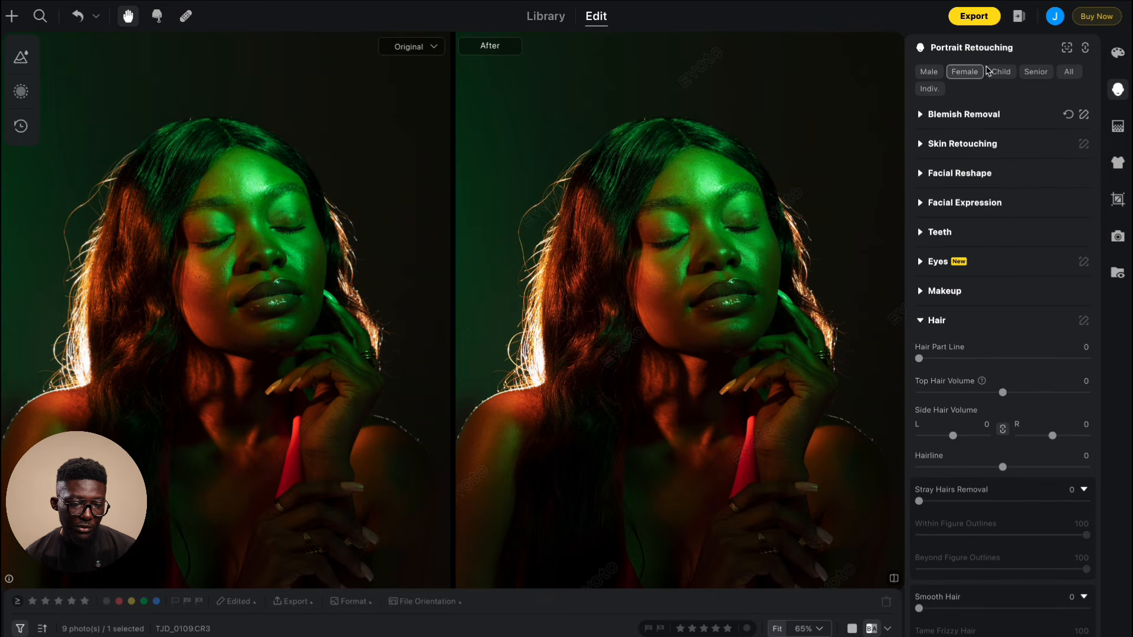
click(978, 501)
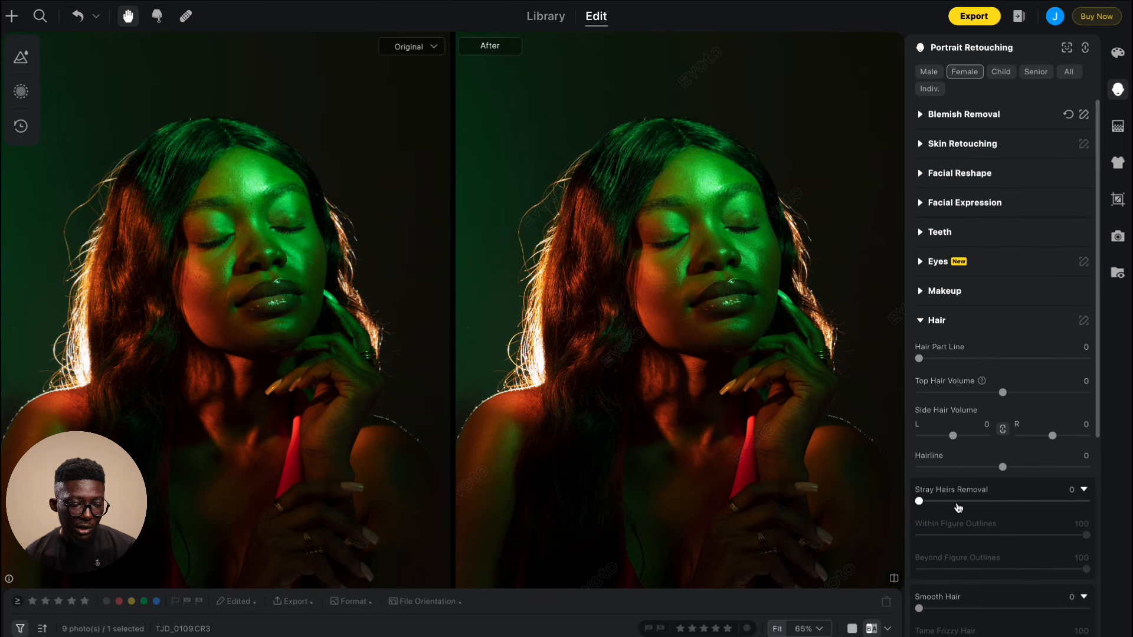
drag(978, 502, 1020, 501)
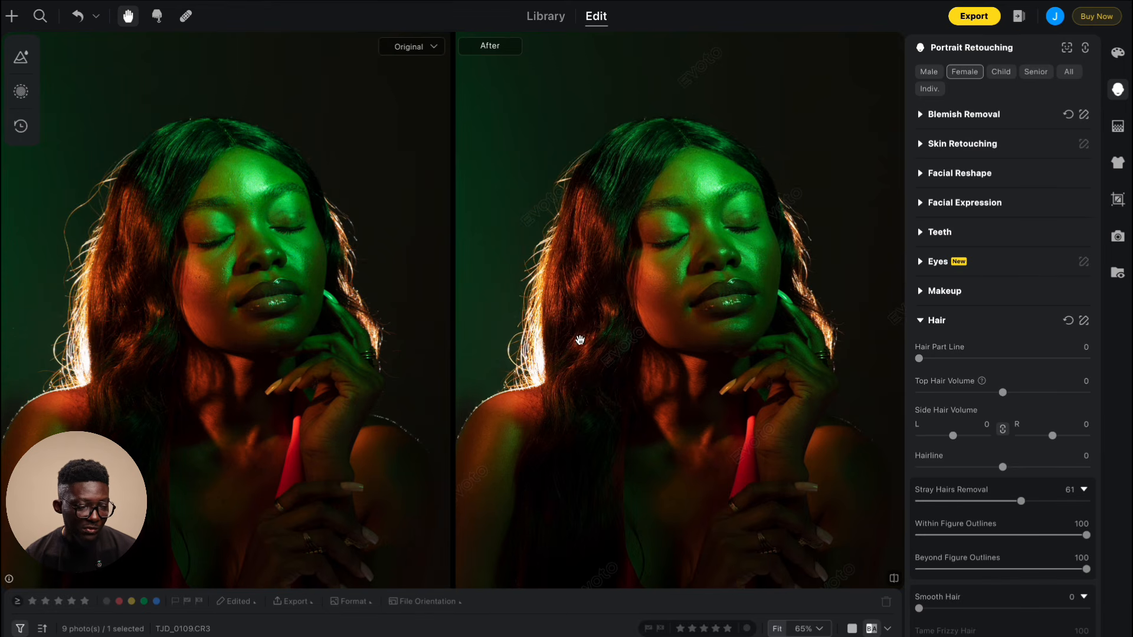
click(1045, 502)
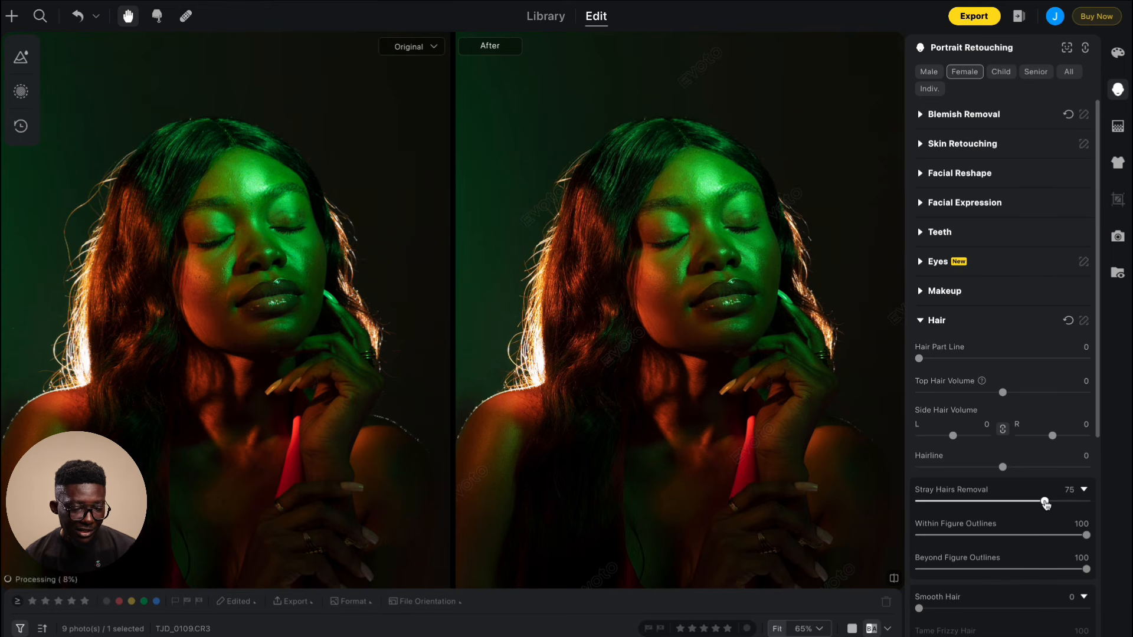
drag(1045, 501, 1064, 506)
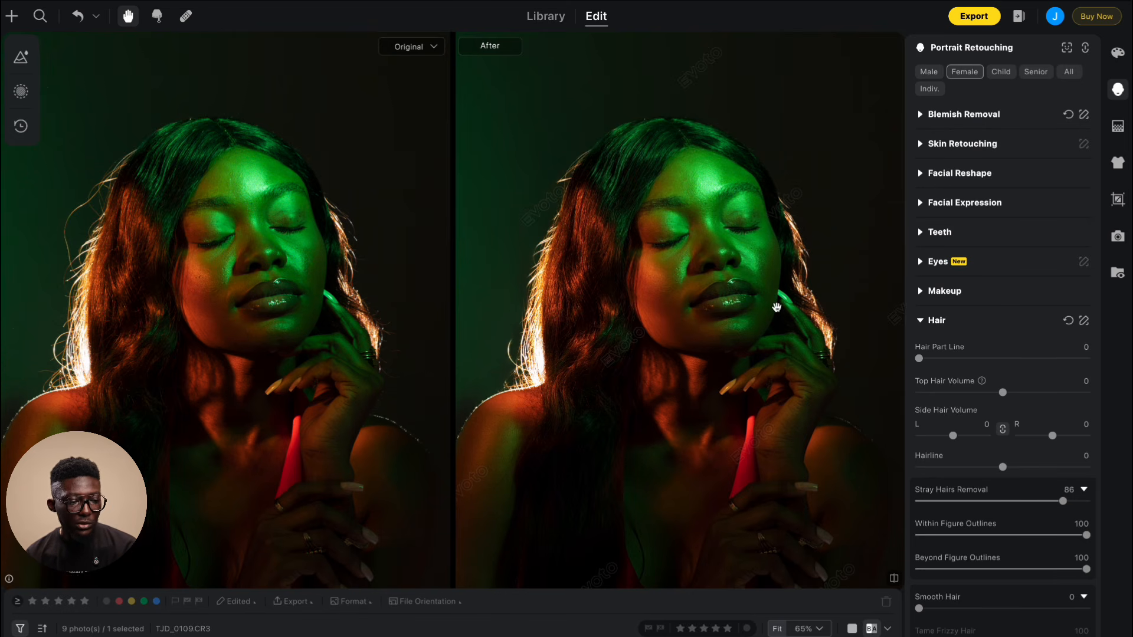
- Paint out leftover stray hairs against the green backdrop beside the head with the Spot Healing Brush, and return to the retouching settings
scroll(776, 306, down, 1)
scroll(777, 307, down, 1)
scroll(715, 395, down, 1)
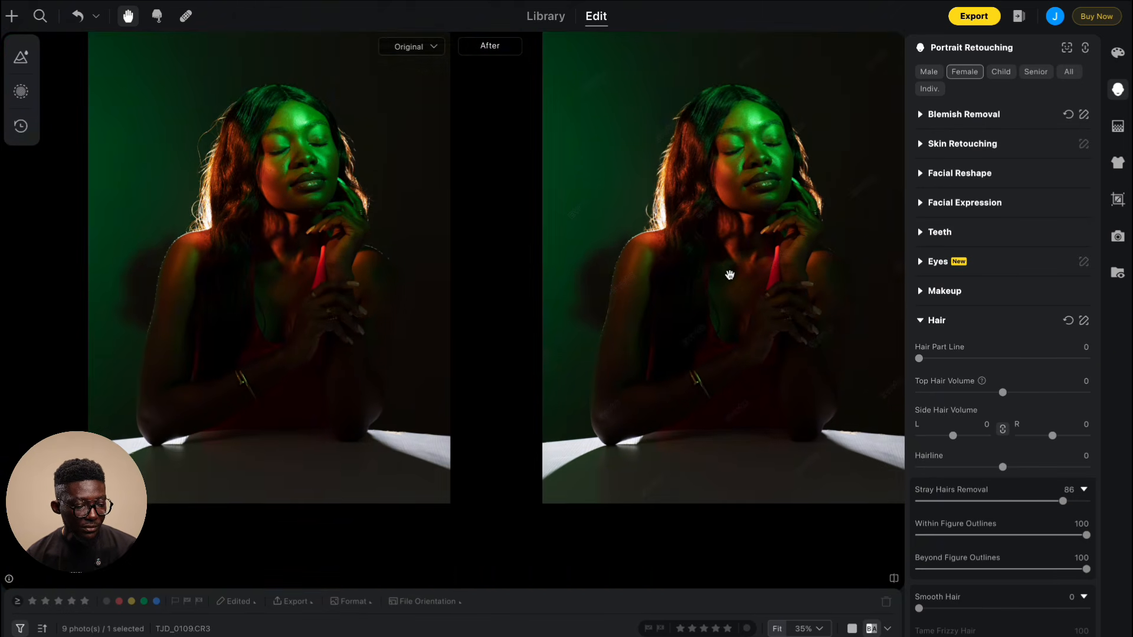
scroll(730, 274, up, 2)
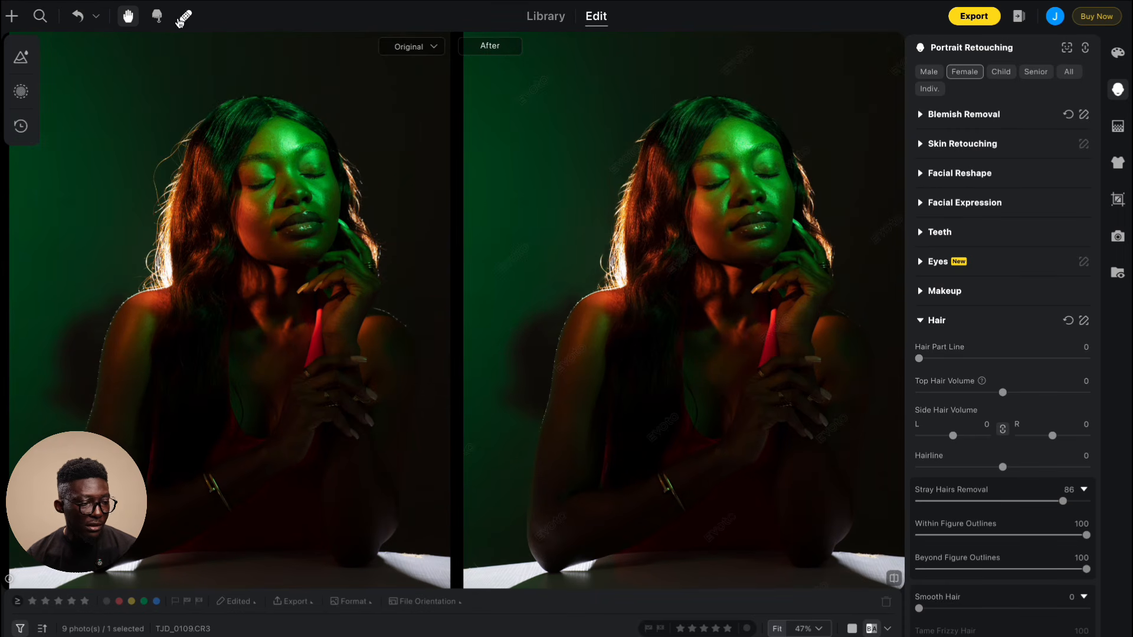
click(186, 16)
scroll(411, 232, up, 6)
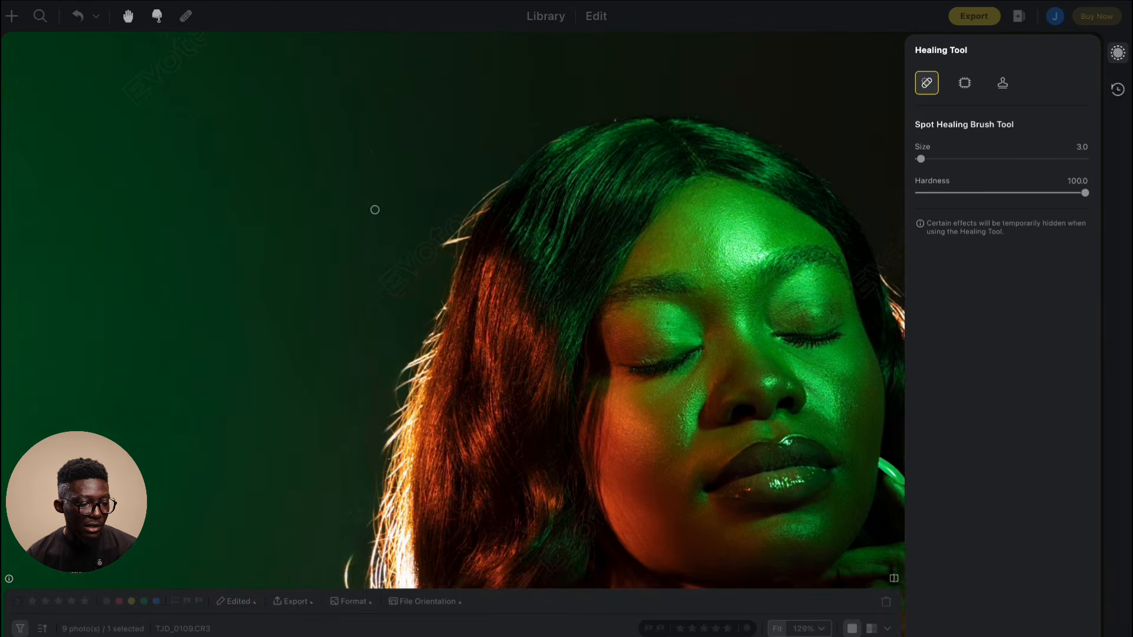
drag(469, 240, 440, 248)
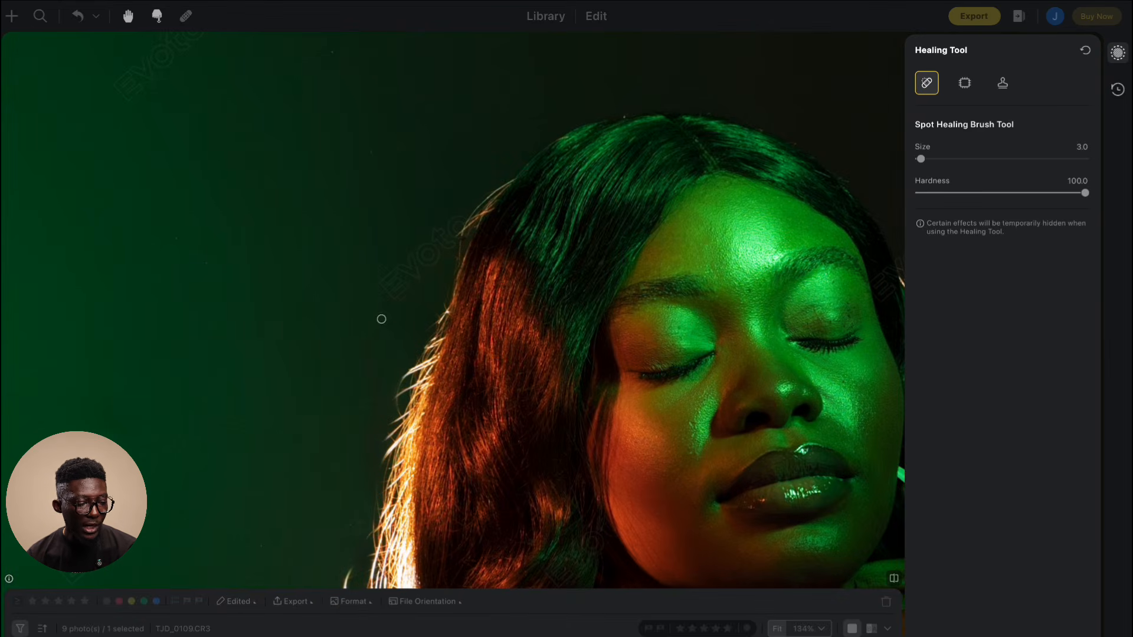
mouse_move(378, 300)
mouse_down()
mouse_move(363, 445)
mouse_move(392, 298)
mouse_move(368, 320)
mouse_up()
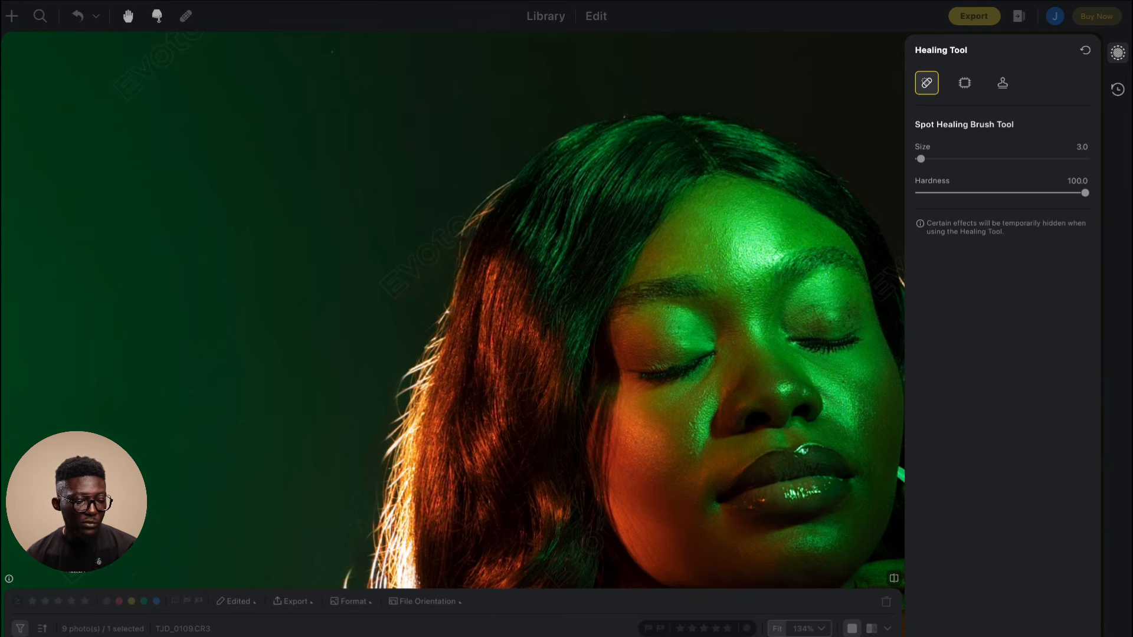
key(Escape)
scroll(619, 388, down, 5)
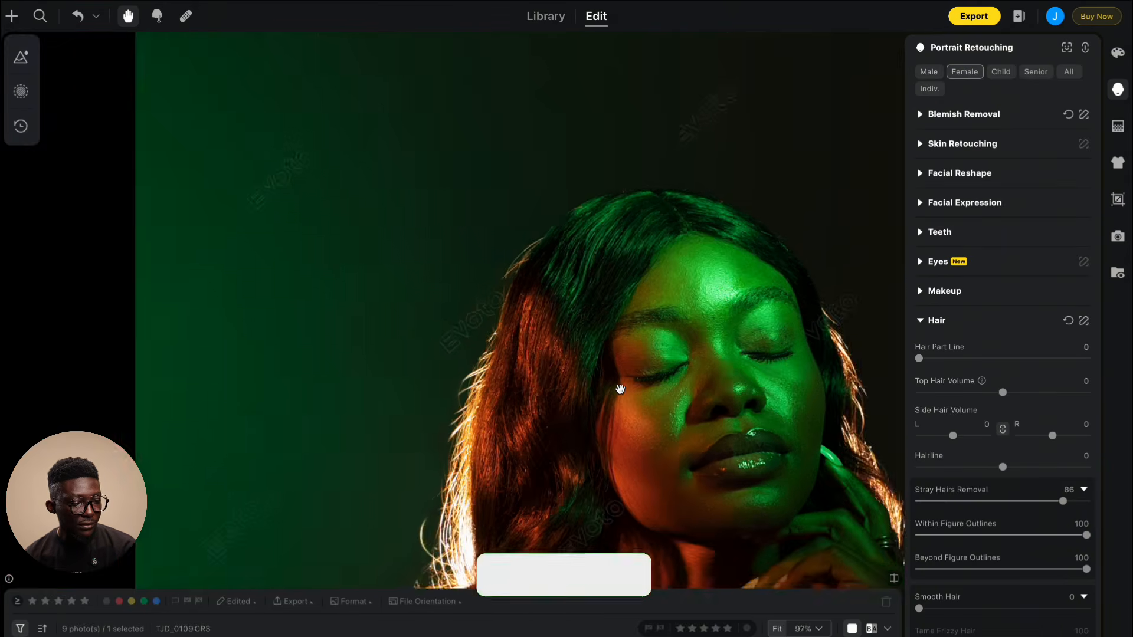
drag(620, 388, 481, 369)
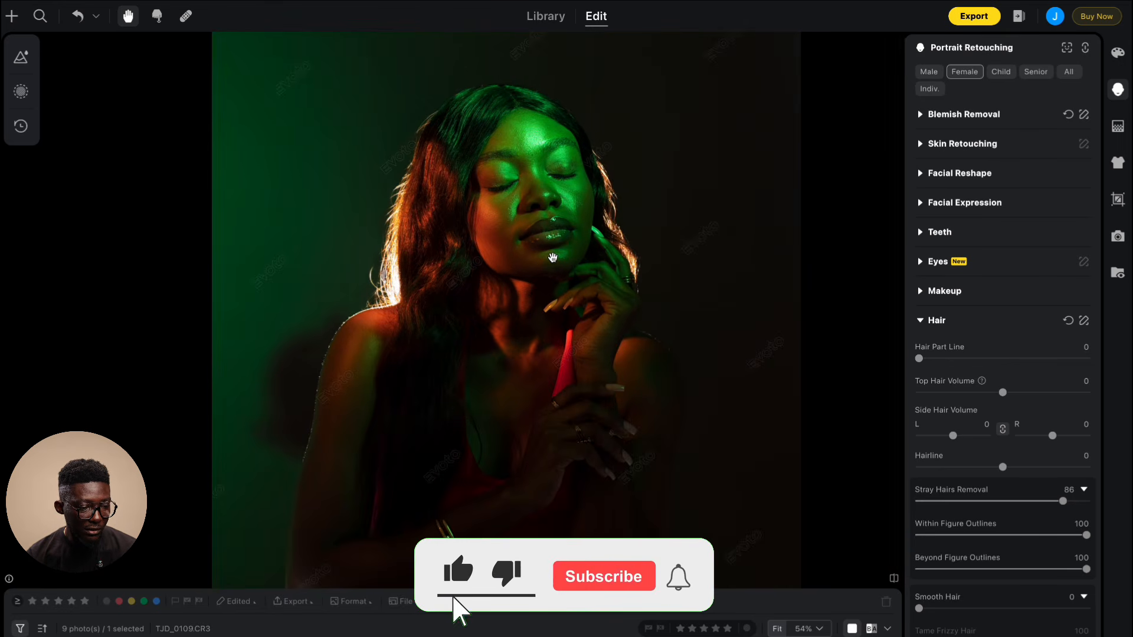